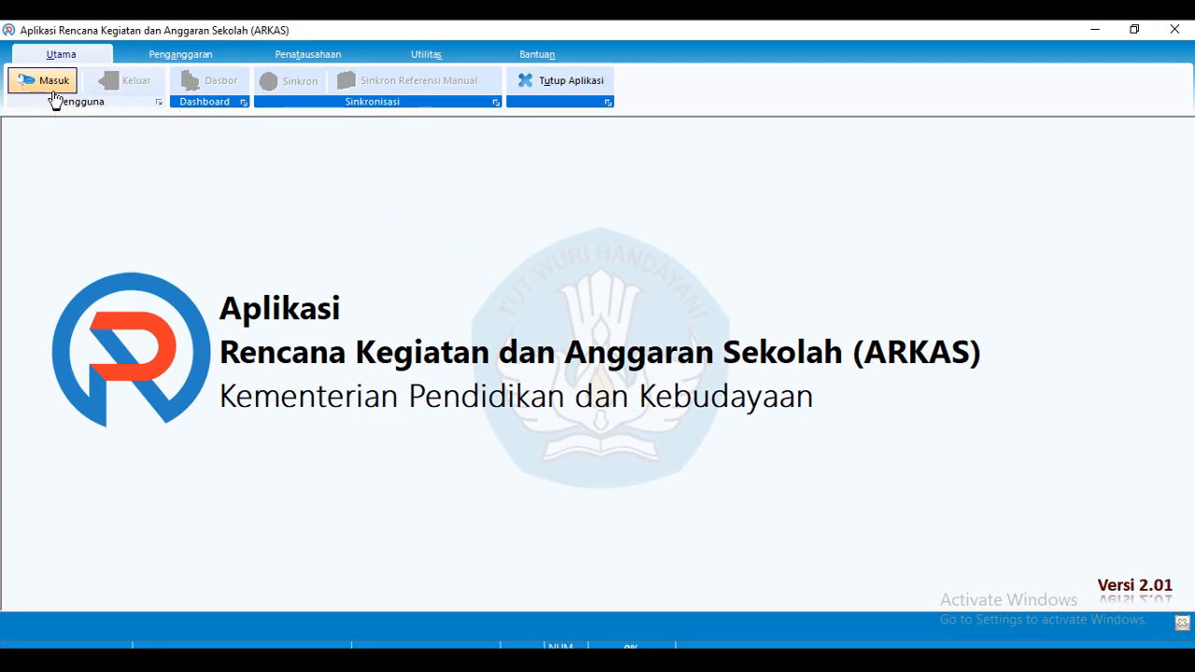
Log in to ARKAS for budget year 2020 with the account username and password
click(54, 96)
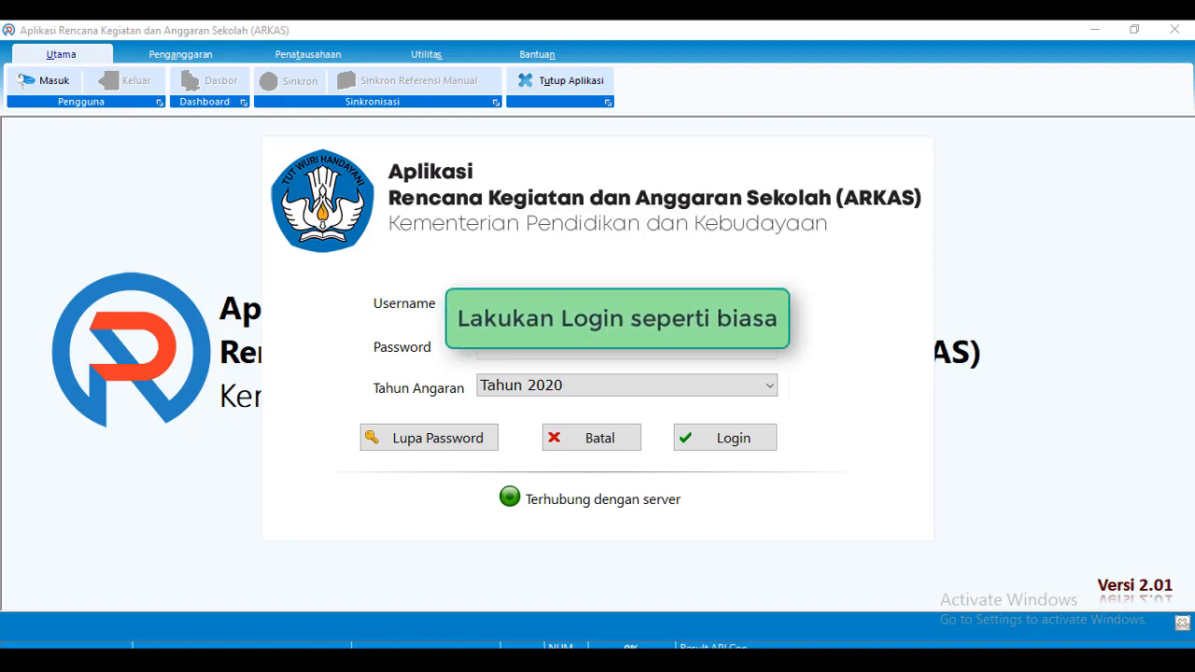
text(admin123)
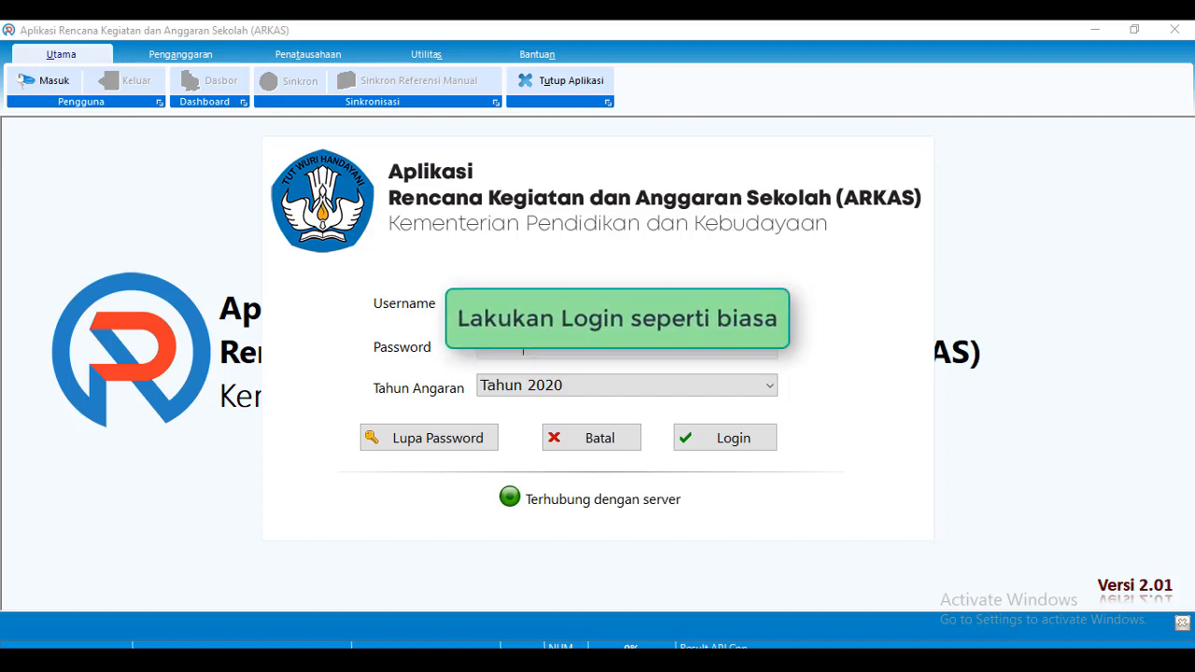
key(Return)
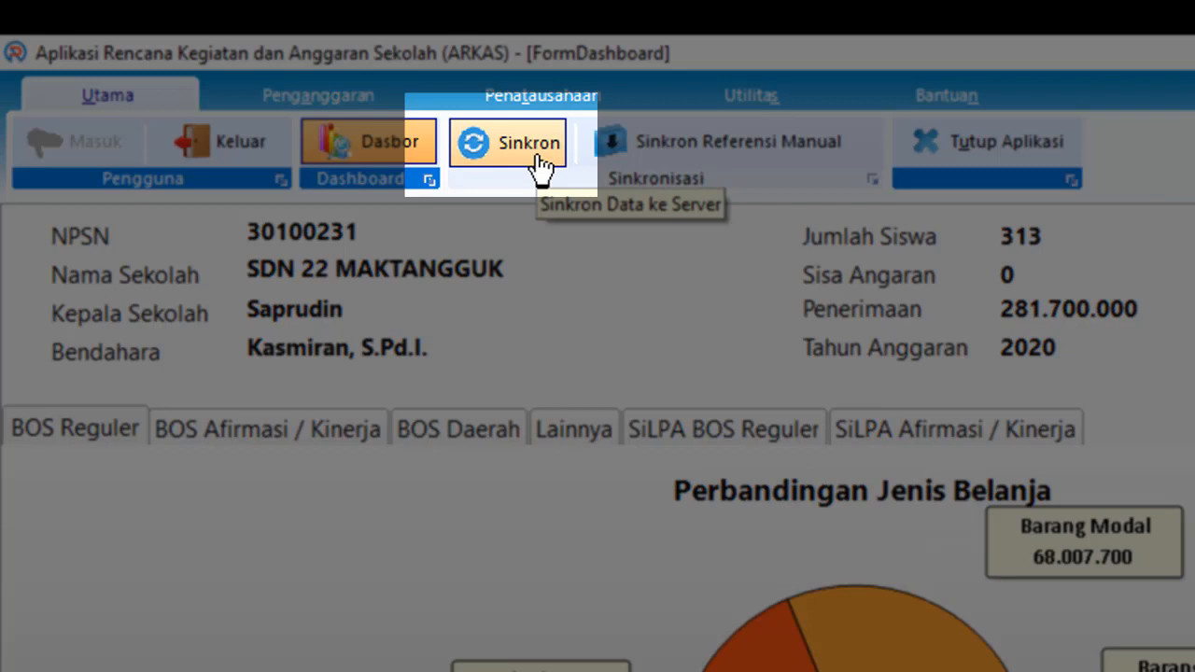
Sync the school data with the server until 'Sync Data Berhasil' confirms success
click(503, 149)
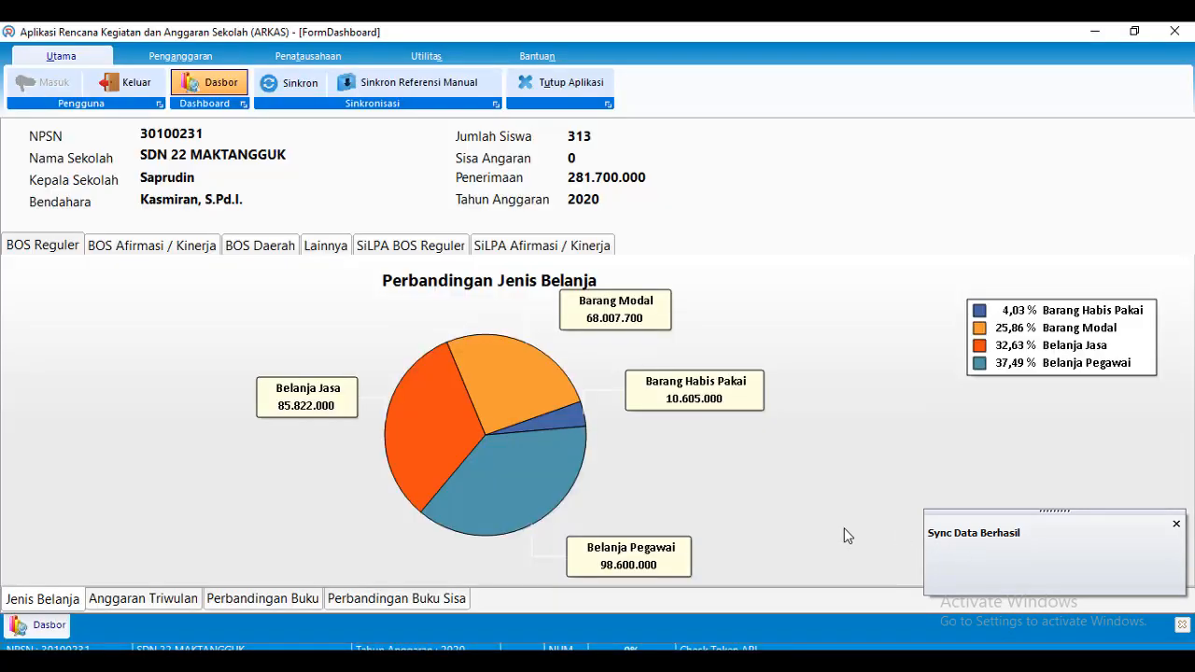
click(164, 57)
Compare the BOS Reguler and SiLPA BOS Reguler worksheets, then go to Aktivasi Kertas Kerja
click(330, 85)
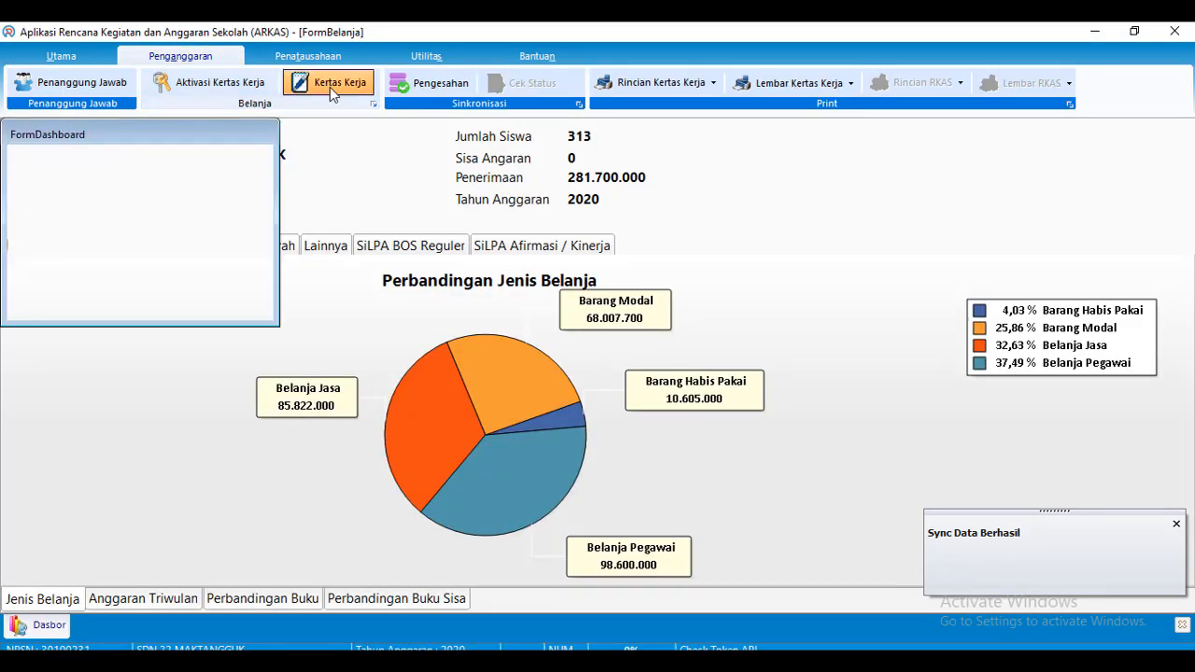
click(1148, 142)
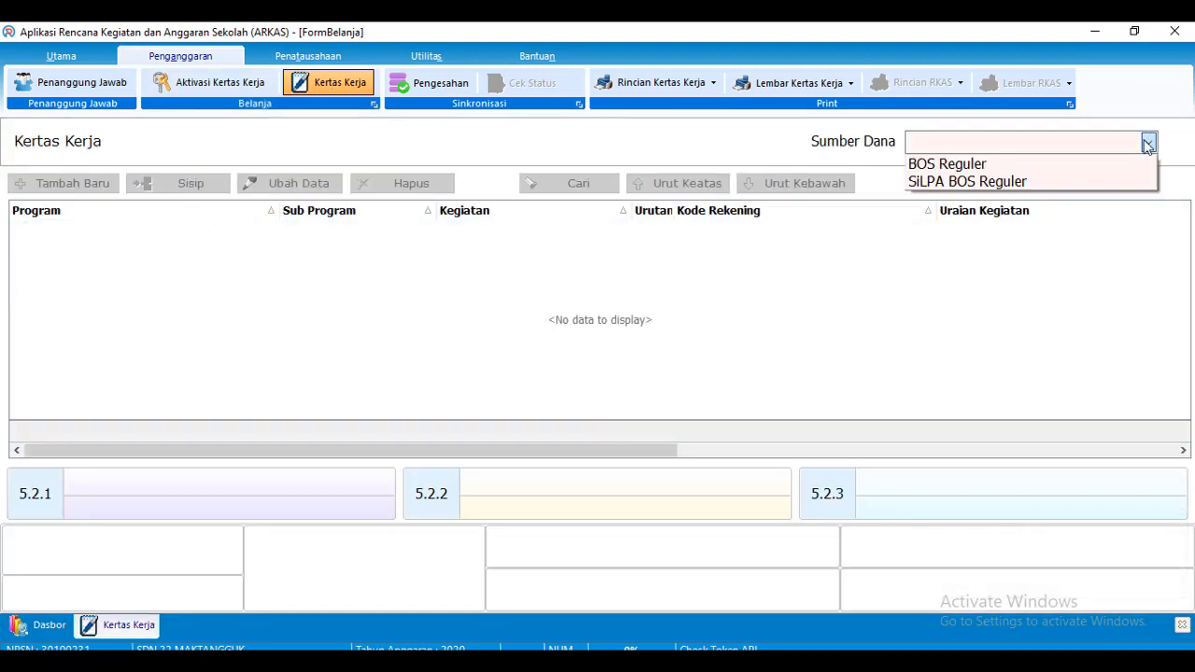
click(995, 166)
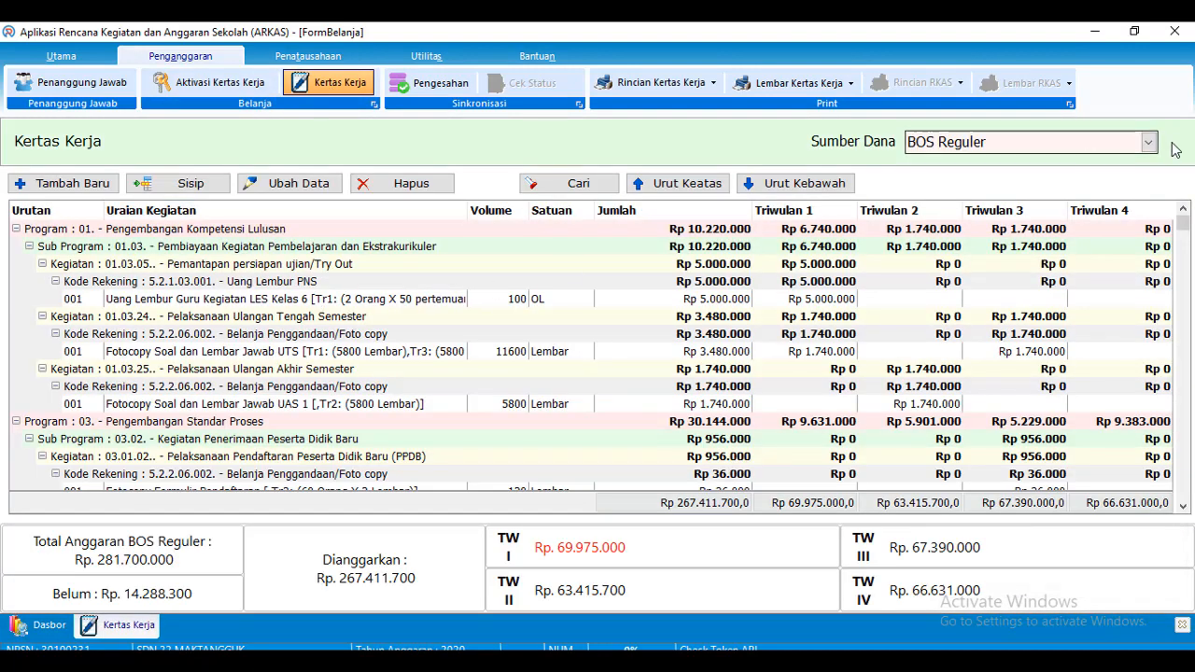
click(1148, 142)
click(989, 182)
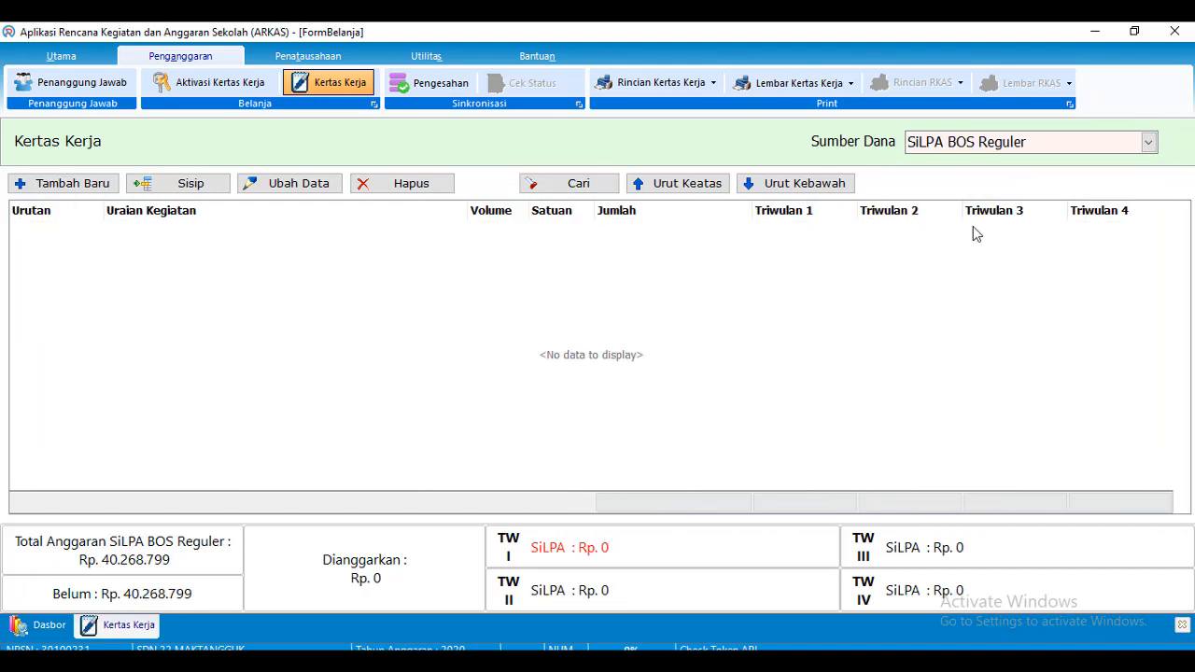
click(1149, 142)
click(1006, 171)
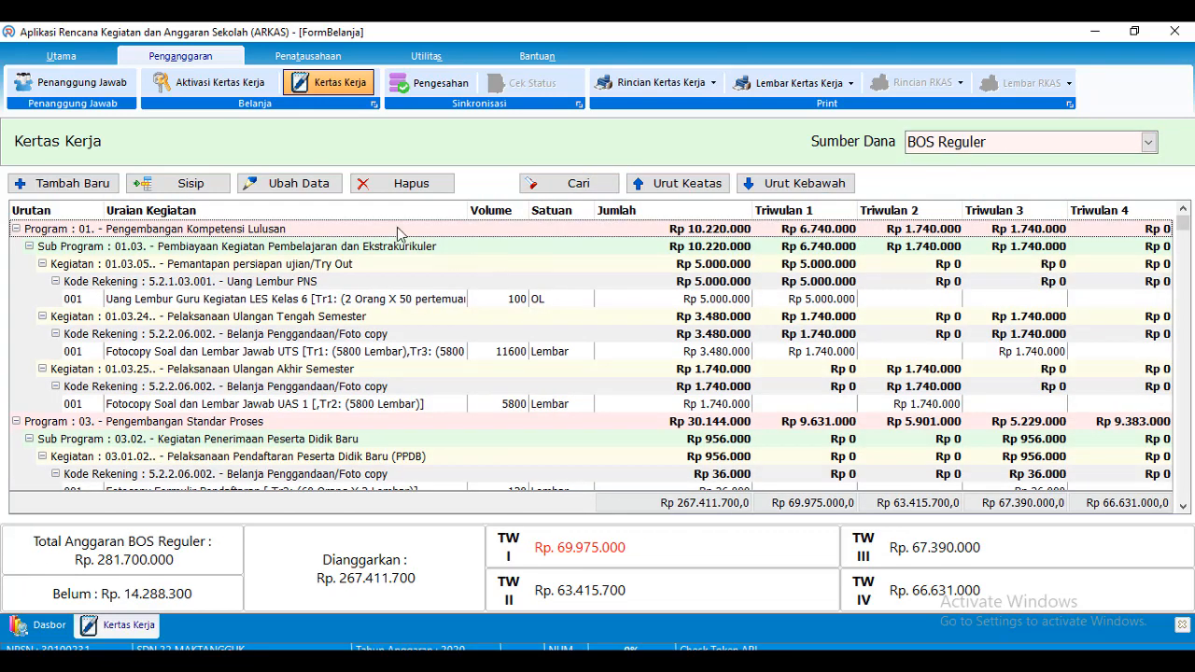
click(189, 86)
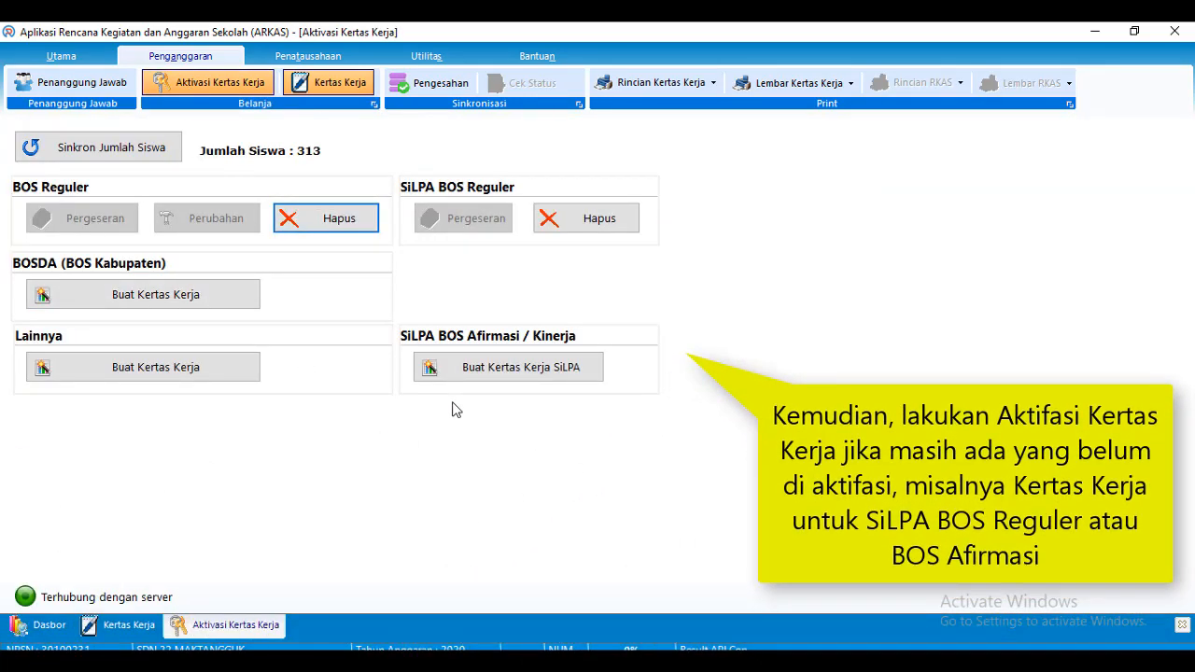
Create a SiLPA Afirmasi worksheet, leaving its remaining budget at 0
click(519, 371)
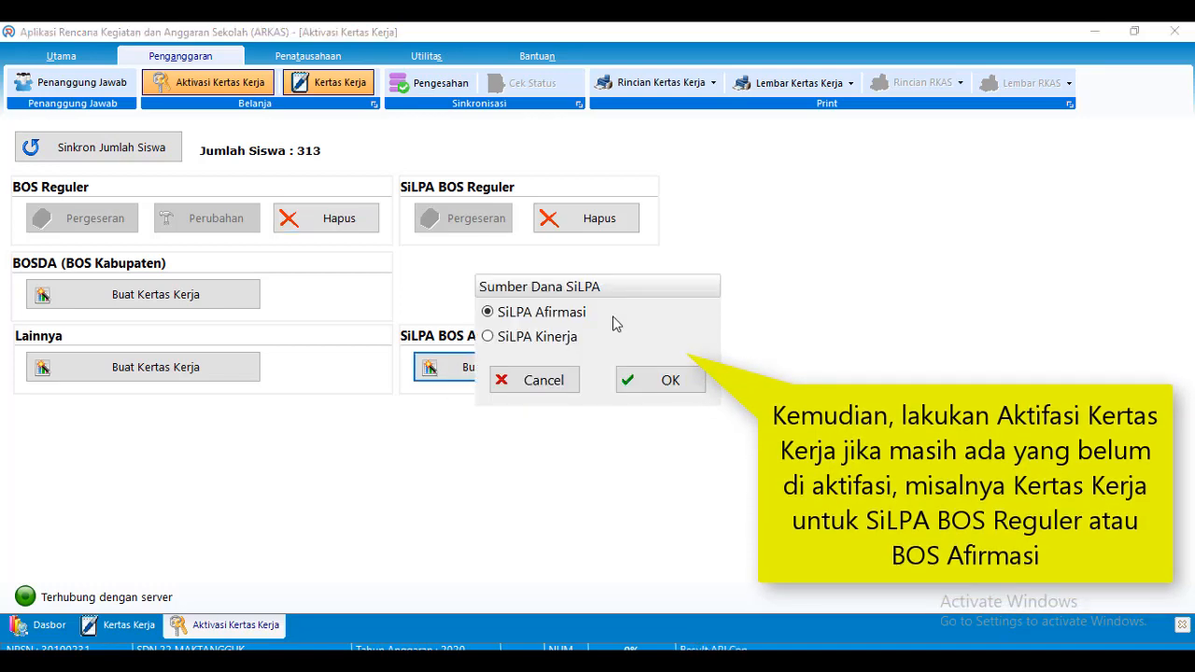
click(666, 384)
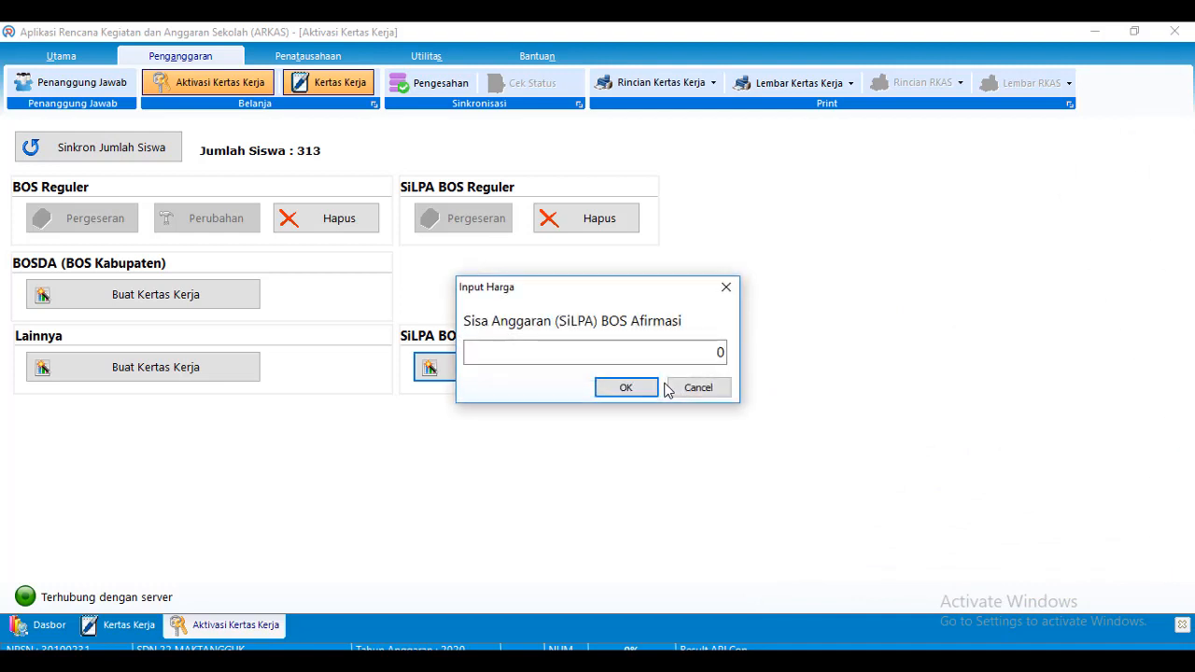
click(627, 392)
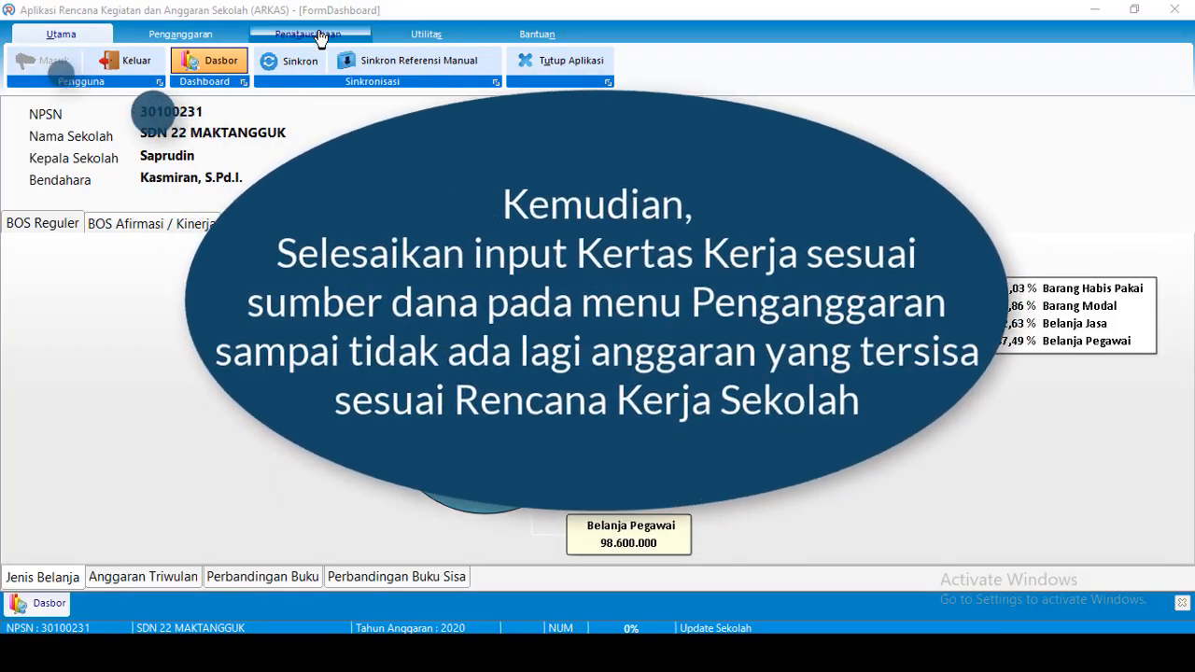
Load the BOS Reguler worksheet in Penganggaran > Kertas Kerja and add a new blank item
click(183, 35)
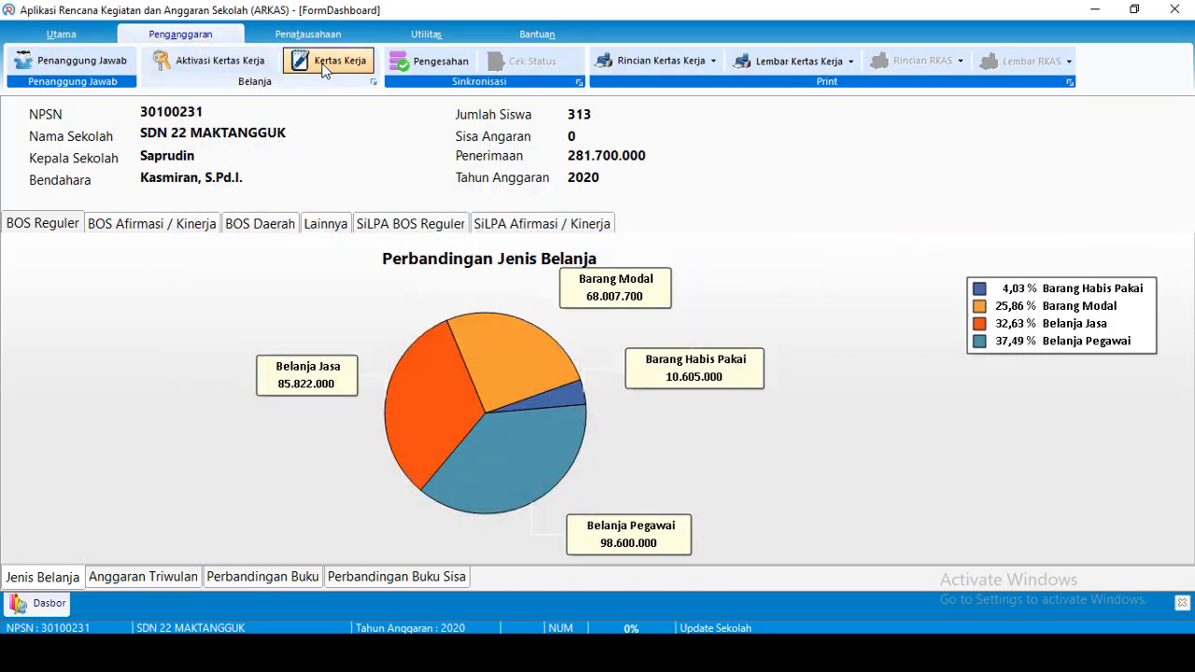
click(325, 65)
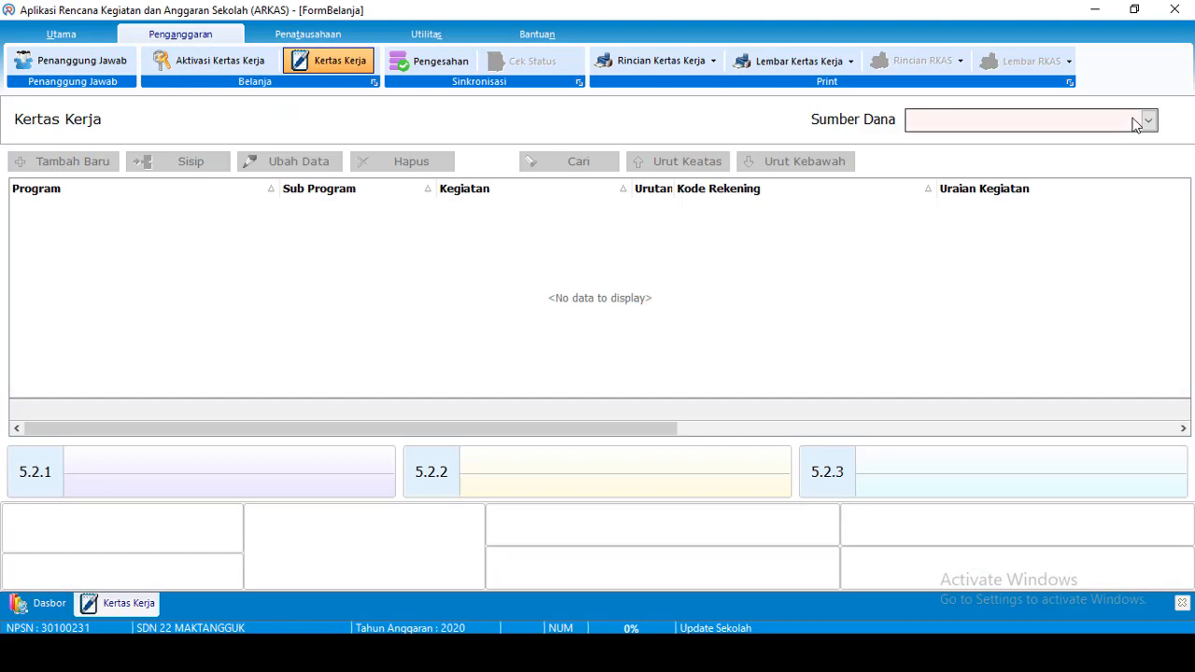
click(1139, 120)
click(1010, 143)
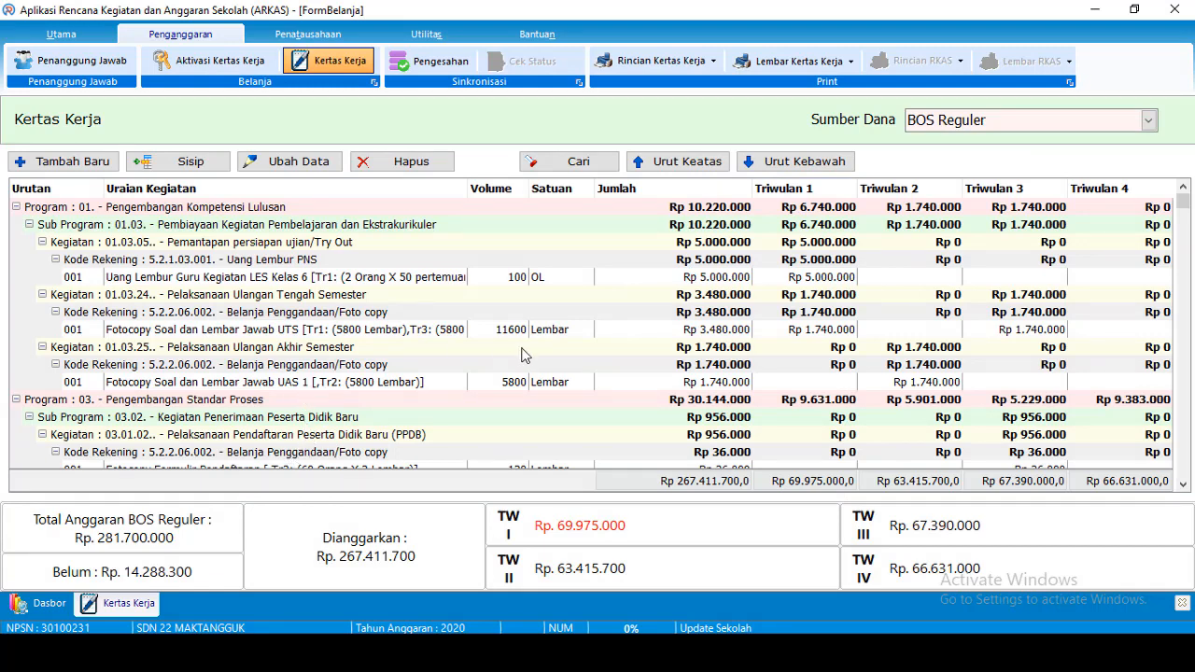
click(72, 168)
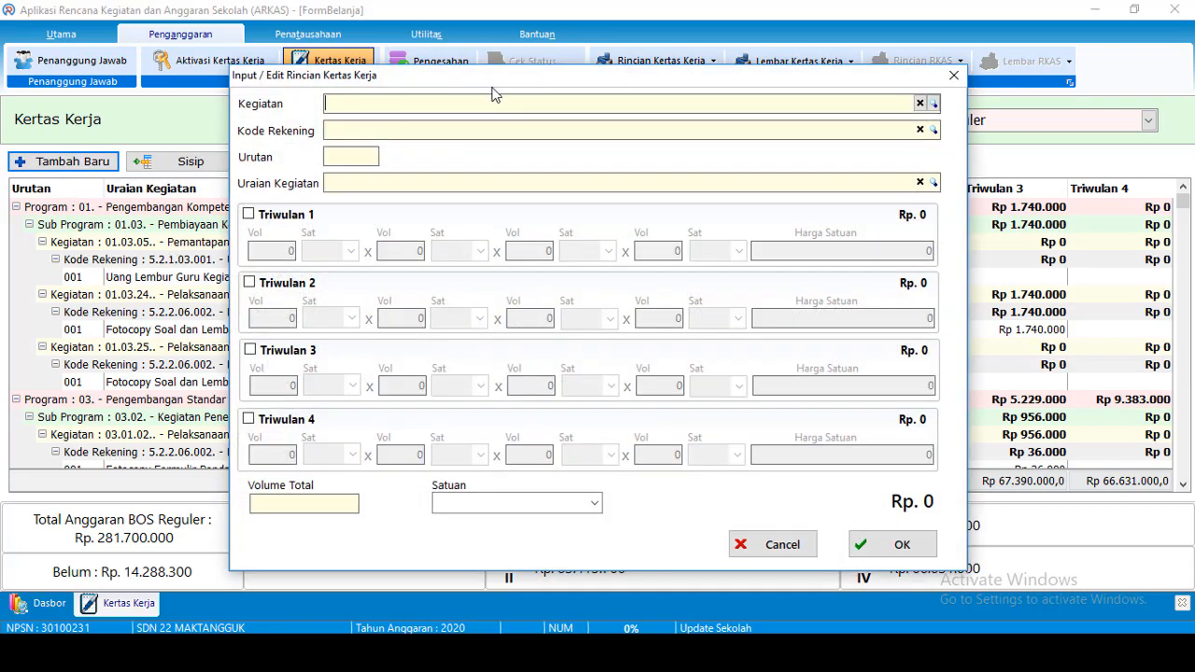
Search the activity list for 'sarana' and choose activity 05.08.07 for the item
click(933, 105)
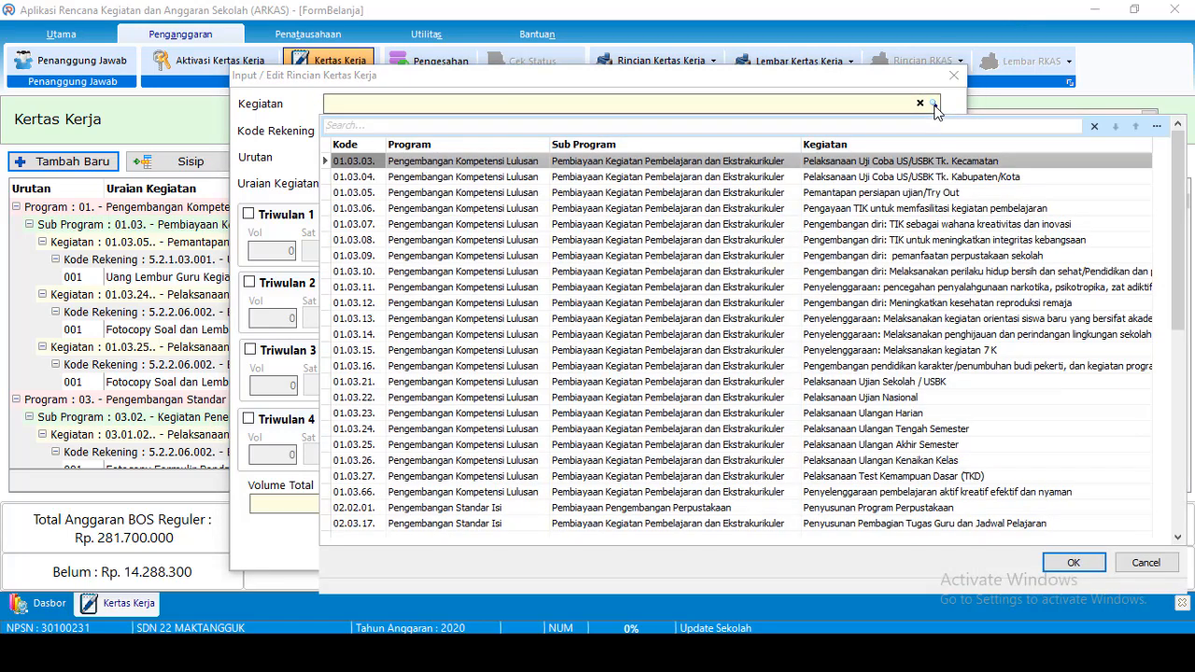
text(saran)
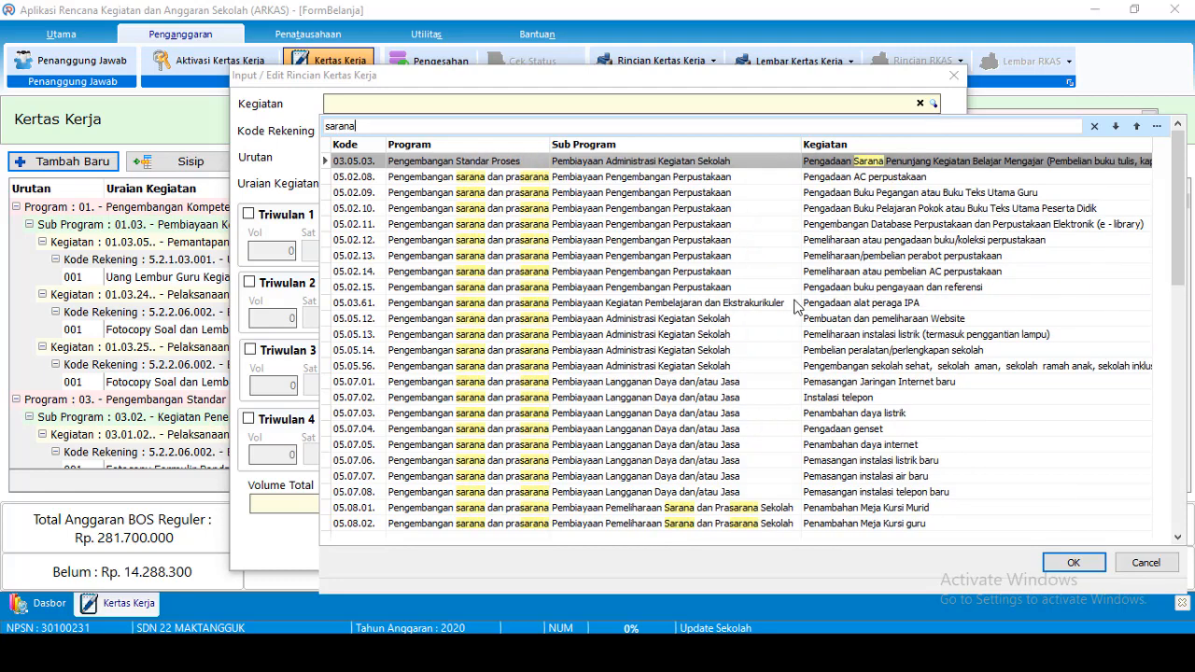
text(a)
key(BackSpace)
key(BackSpace)
key(BackSpace)
key(BackSpace)
key(BackSpace)
key(BackSpace)
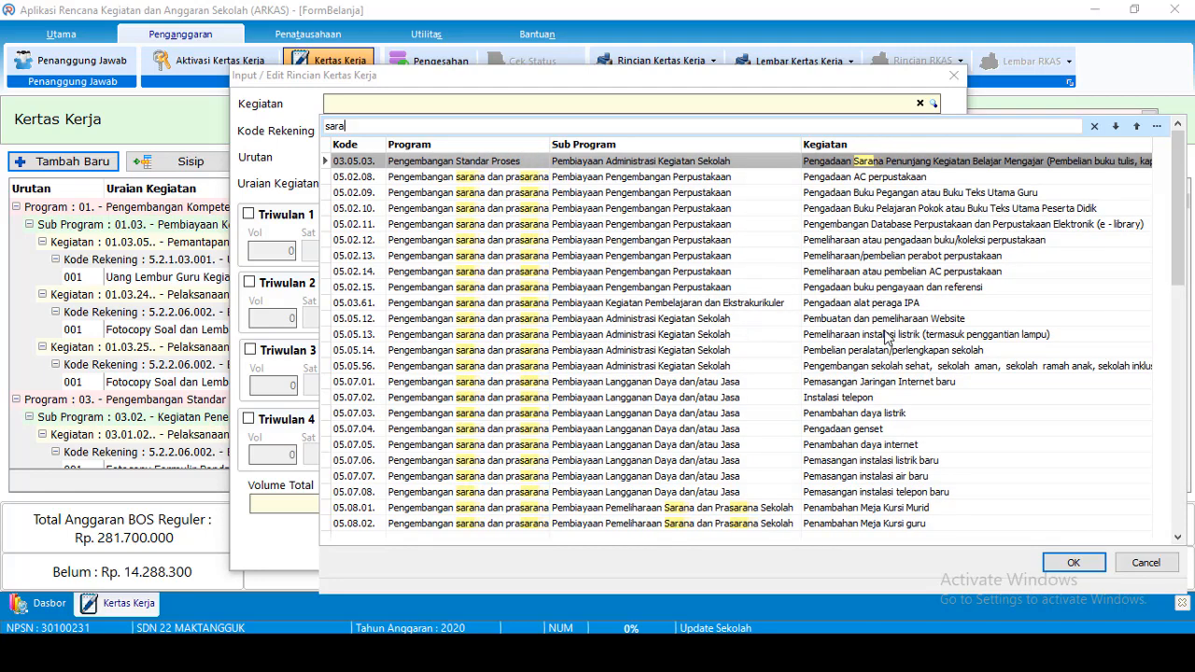
text(olahrag)
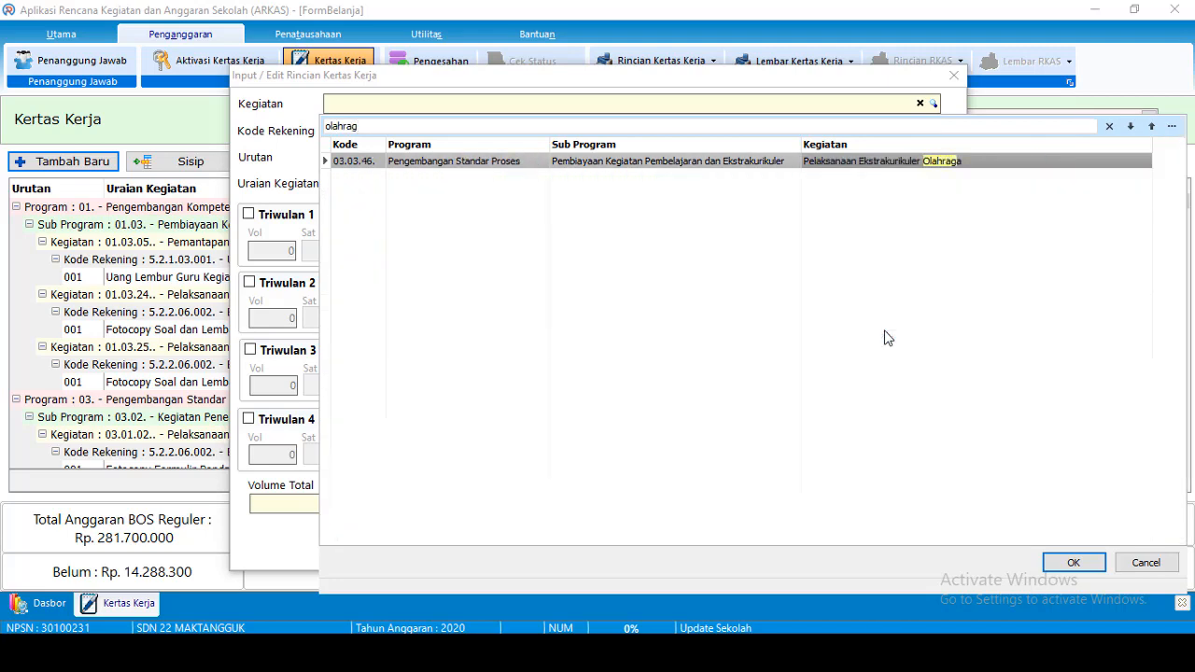
key(BackSpace)
text(r)
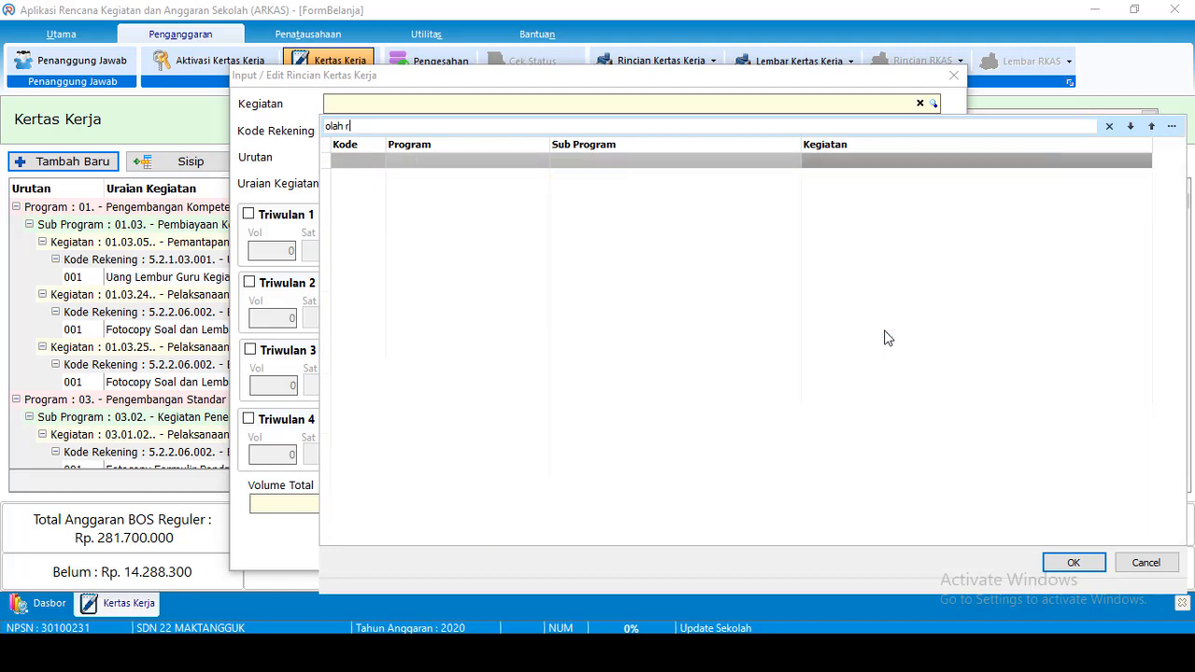
key(BackSpace)
key(BackSpace)
key(BackSpace)
key(BackSpace)
key(BackSpace)
key(BackSpace)
text(sar)
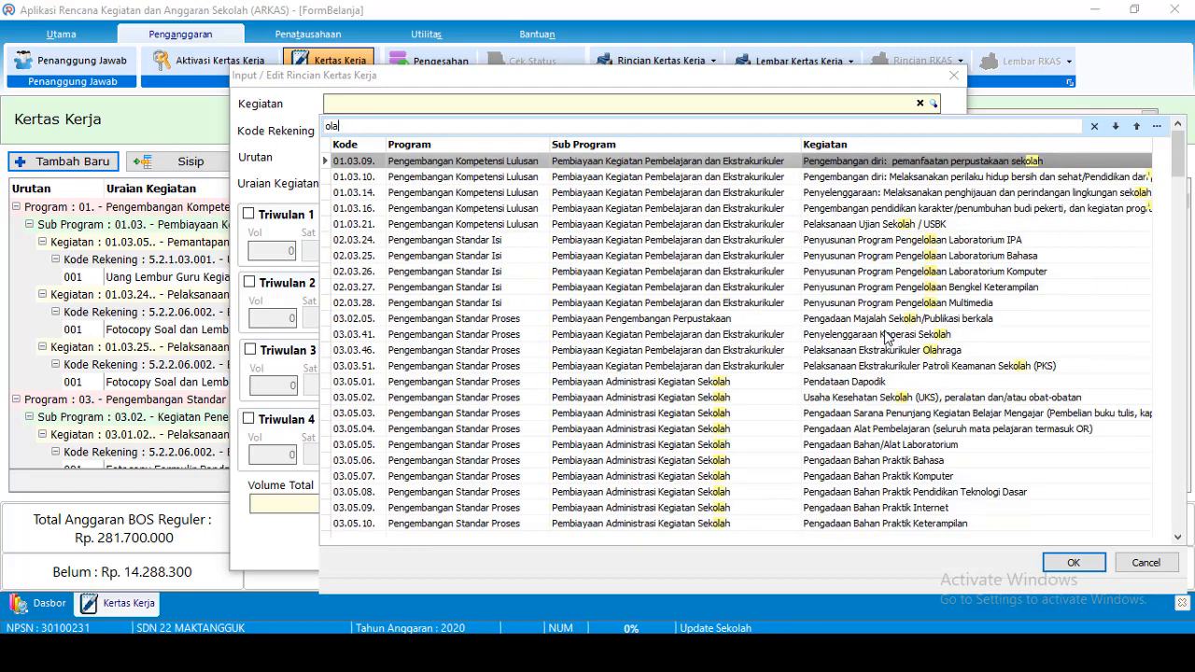
text(ana)
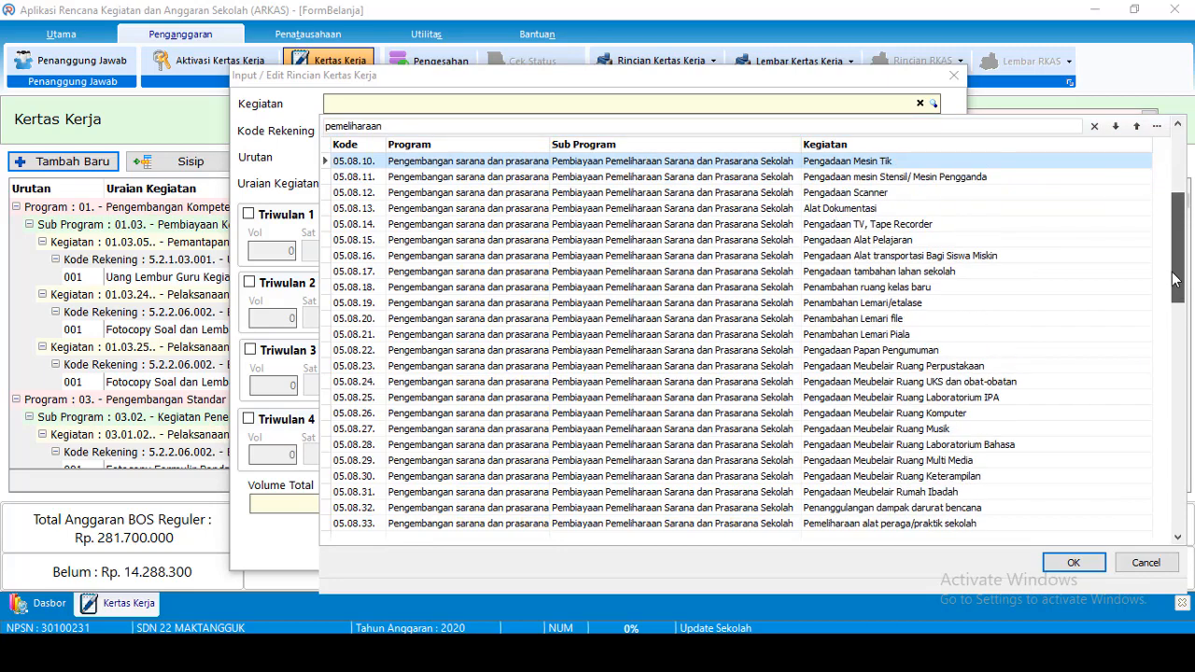
drag(1169, 247, 1166, 224)
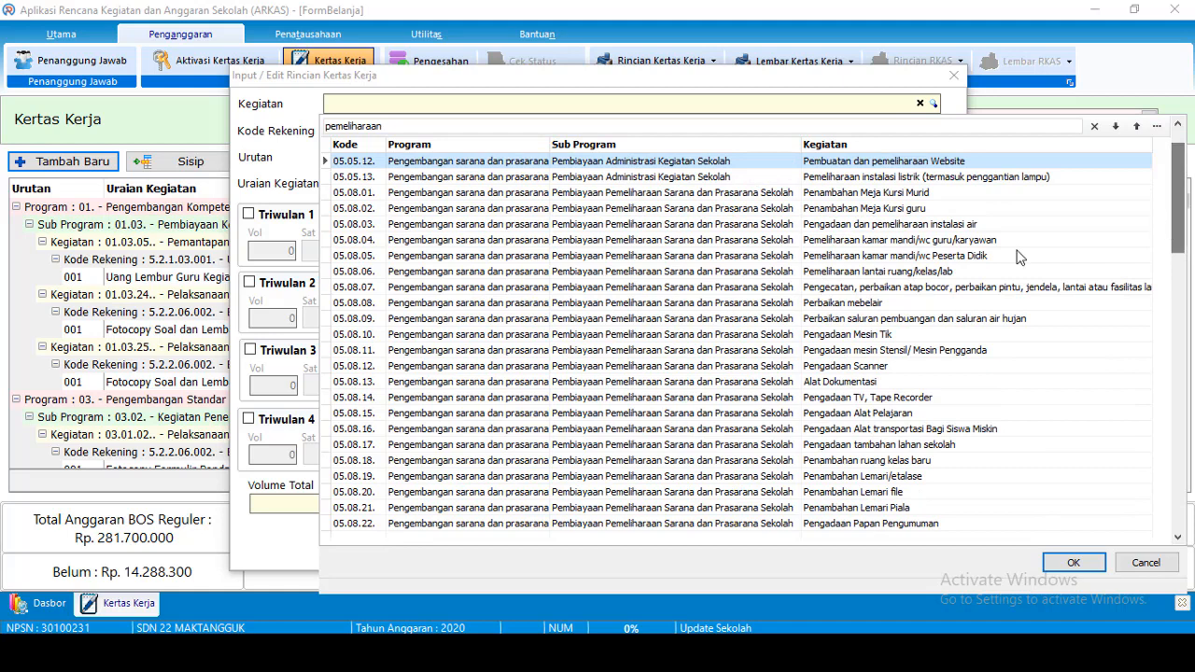
click(896, 293)
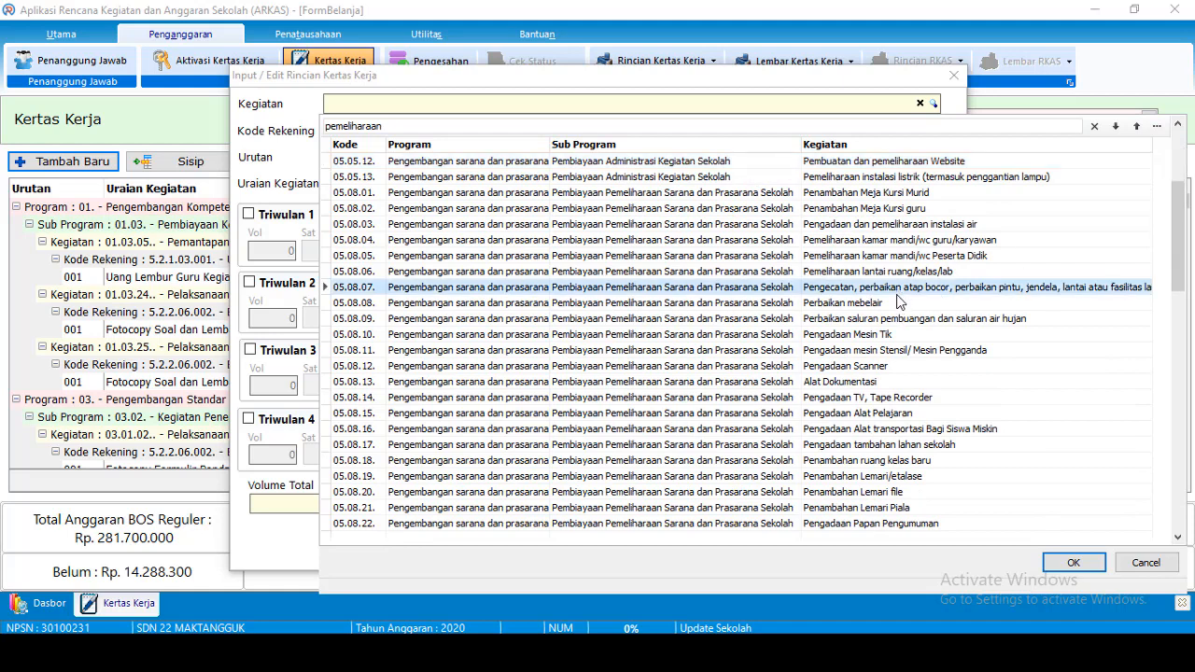
double_click(878, 291)
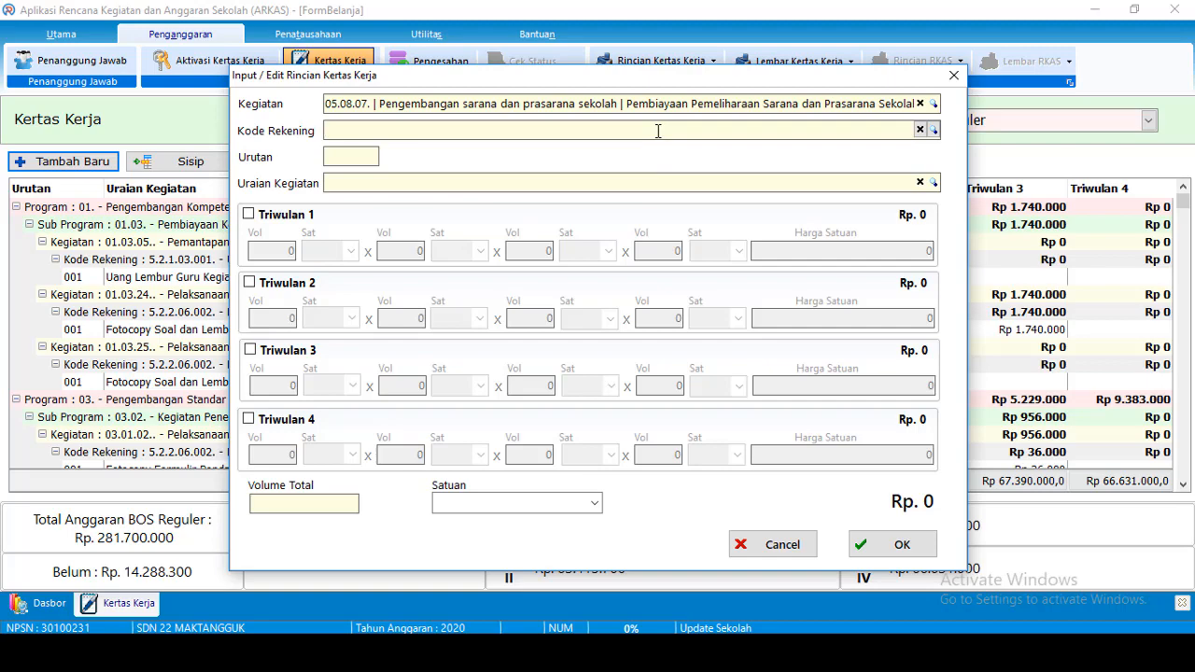
Choose account 5.2.2.02.001 Belanja bahan baku bangunan after searching for 'ban'
text(b)
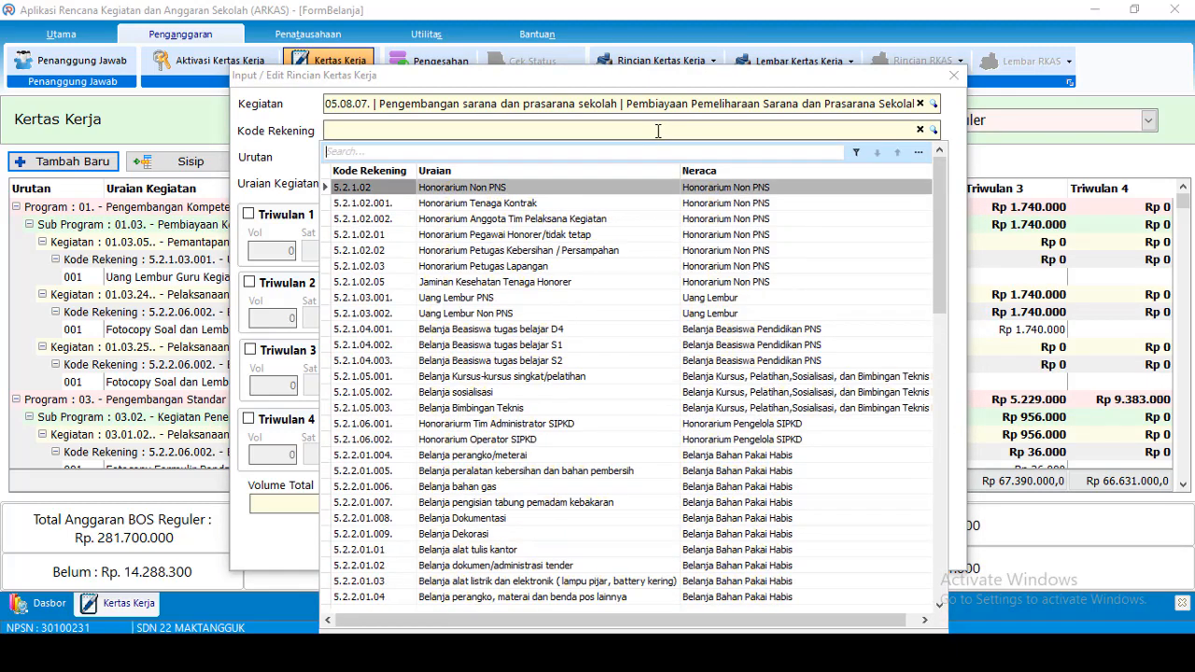
text(ahan)
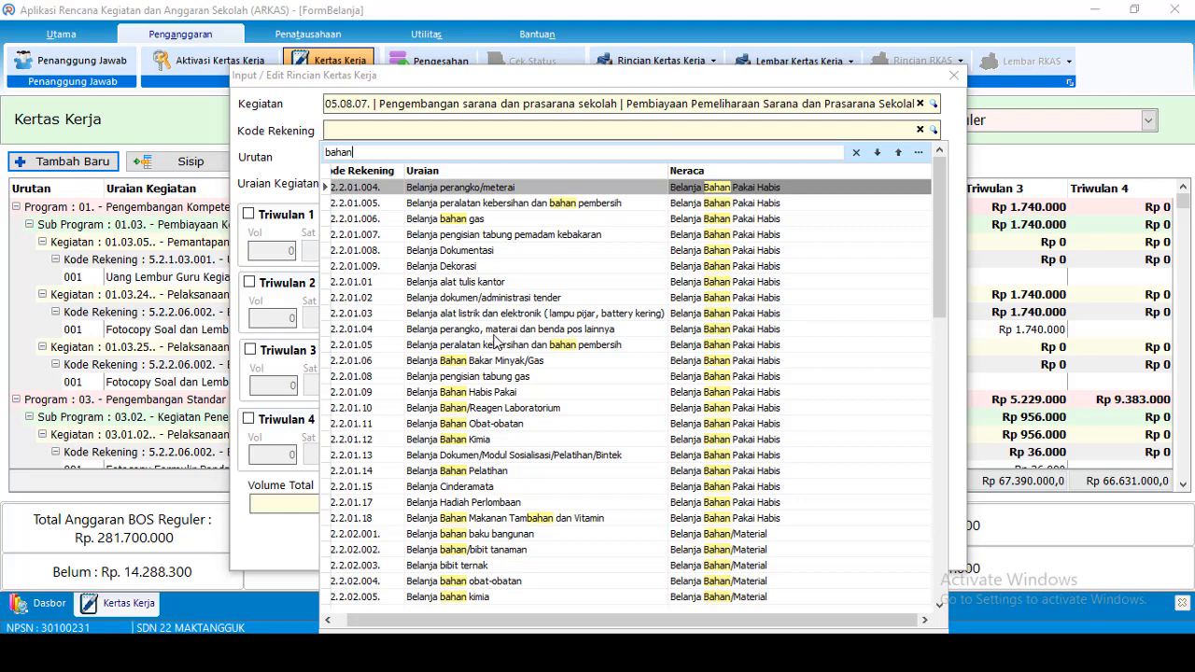
key(BackSpace)
key(BackSpace)
key(BackSpace)
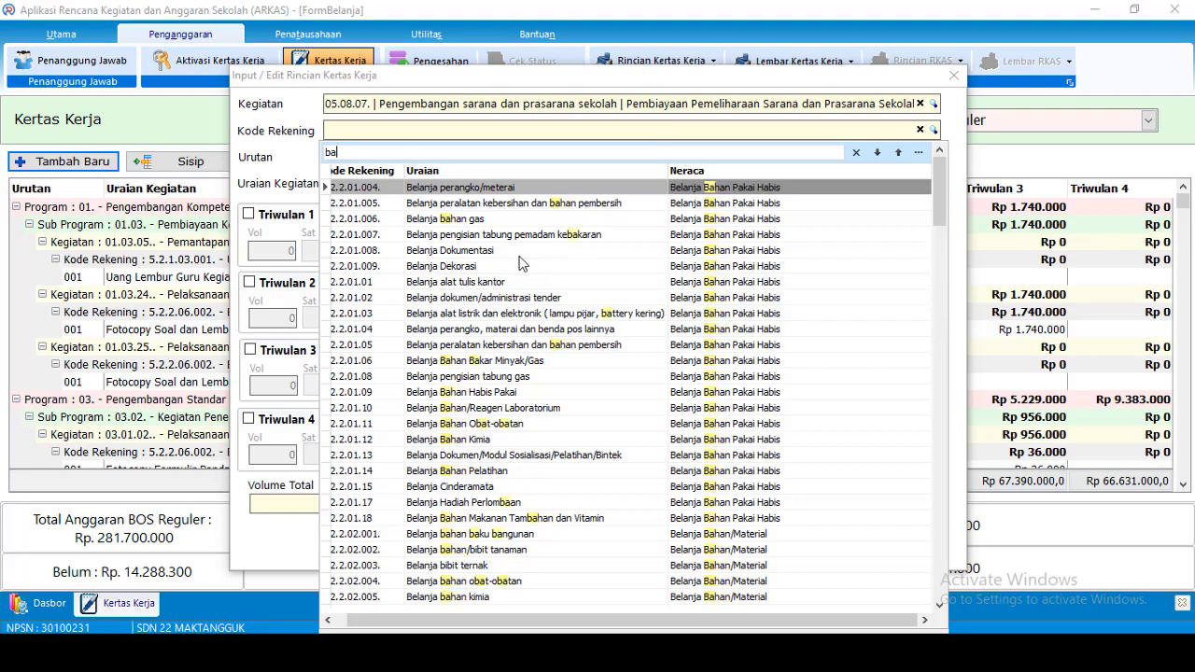
text(n)
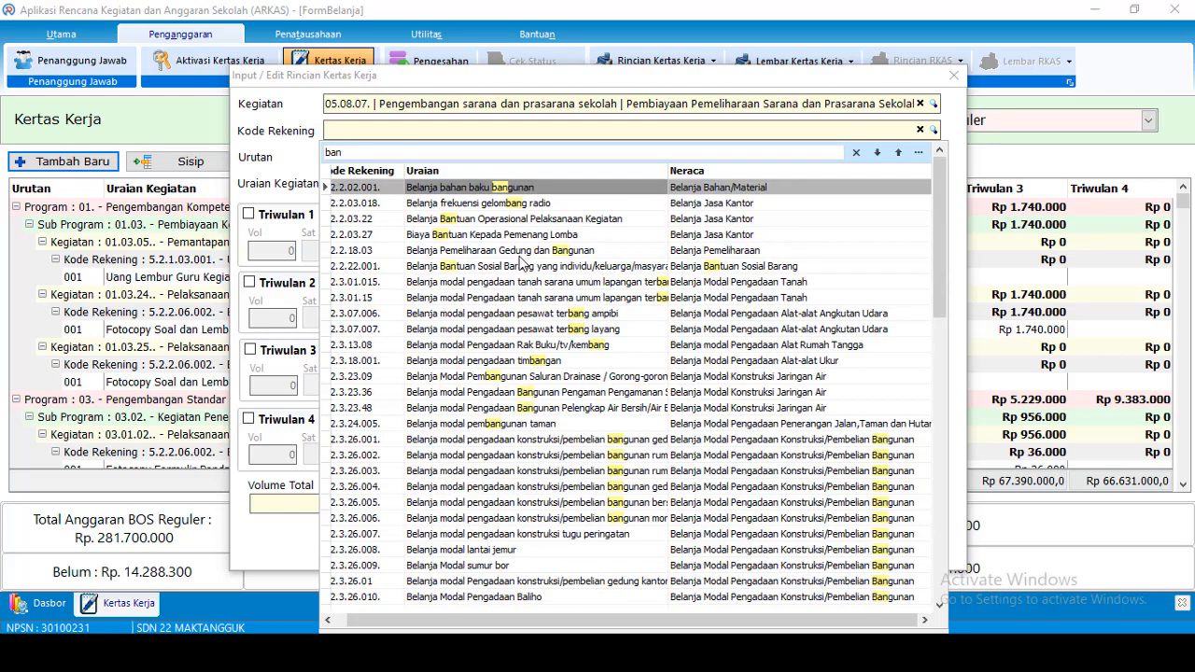
click(604, 188)
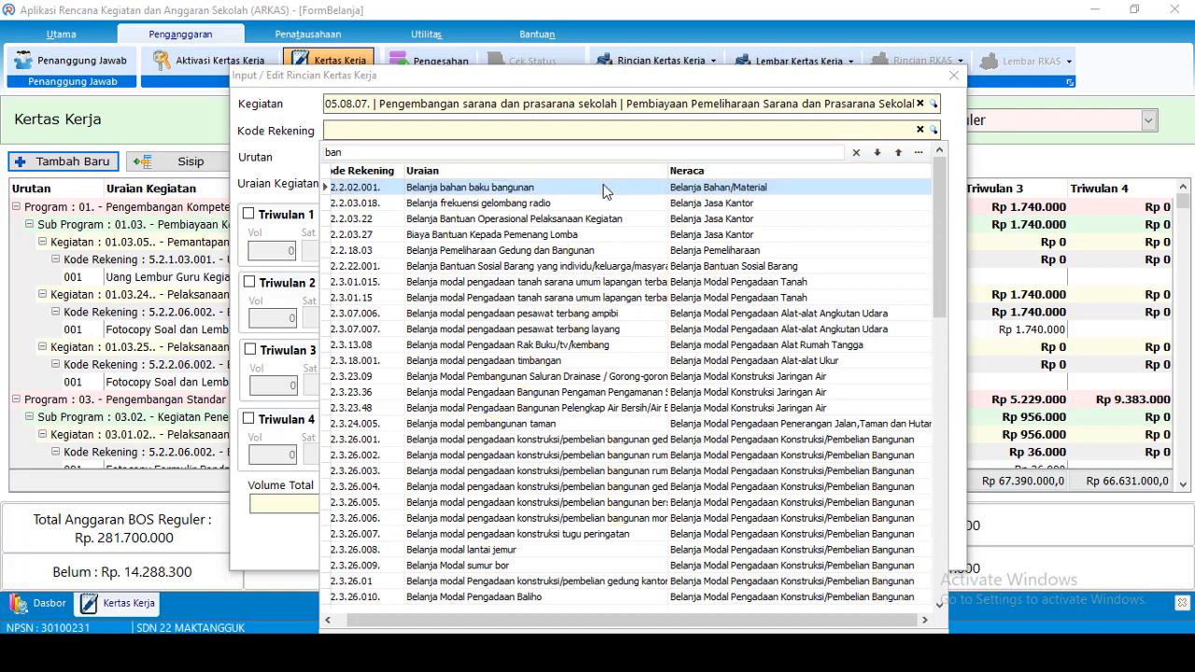
click(491, 187)
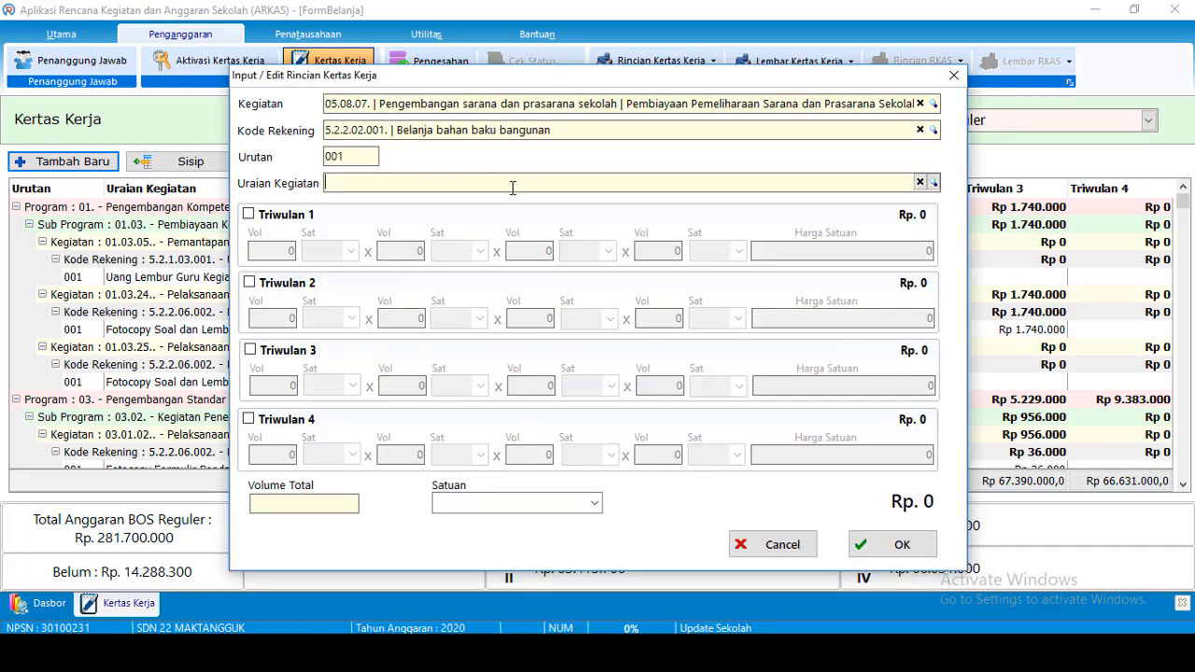
Set Uraian Kegiatan to 'cat' using the kilogram cat item from the catalogue
text(cat)
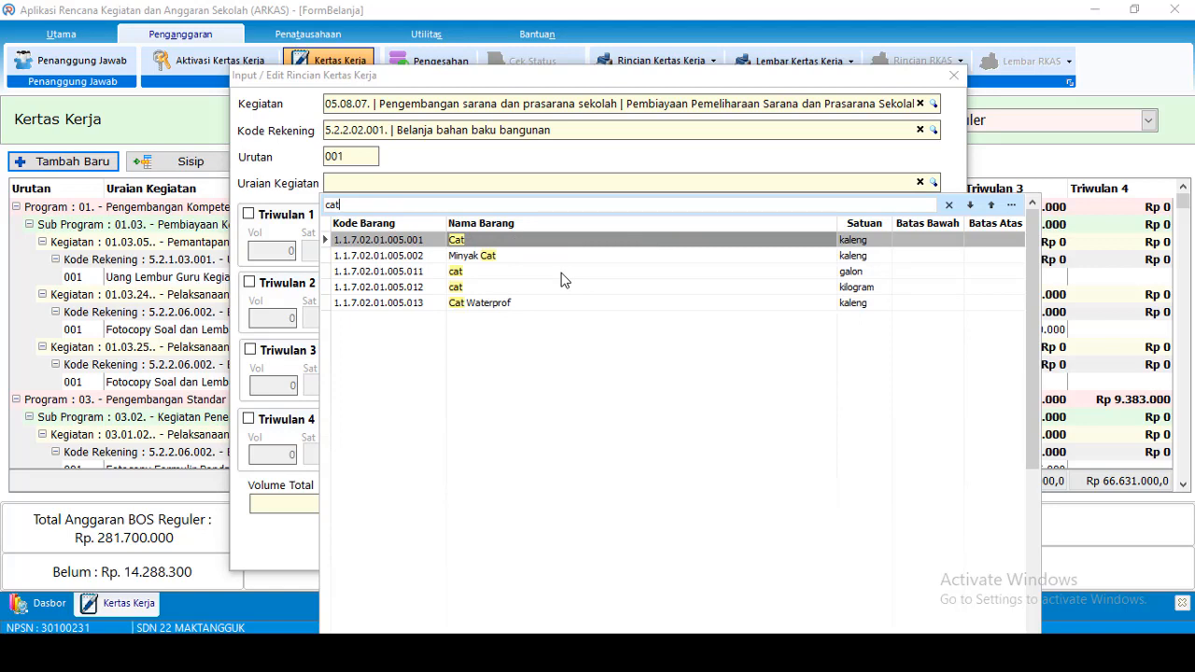
click(473, 289)
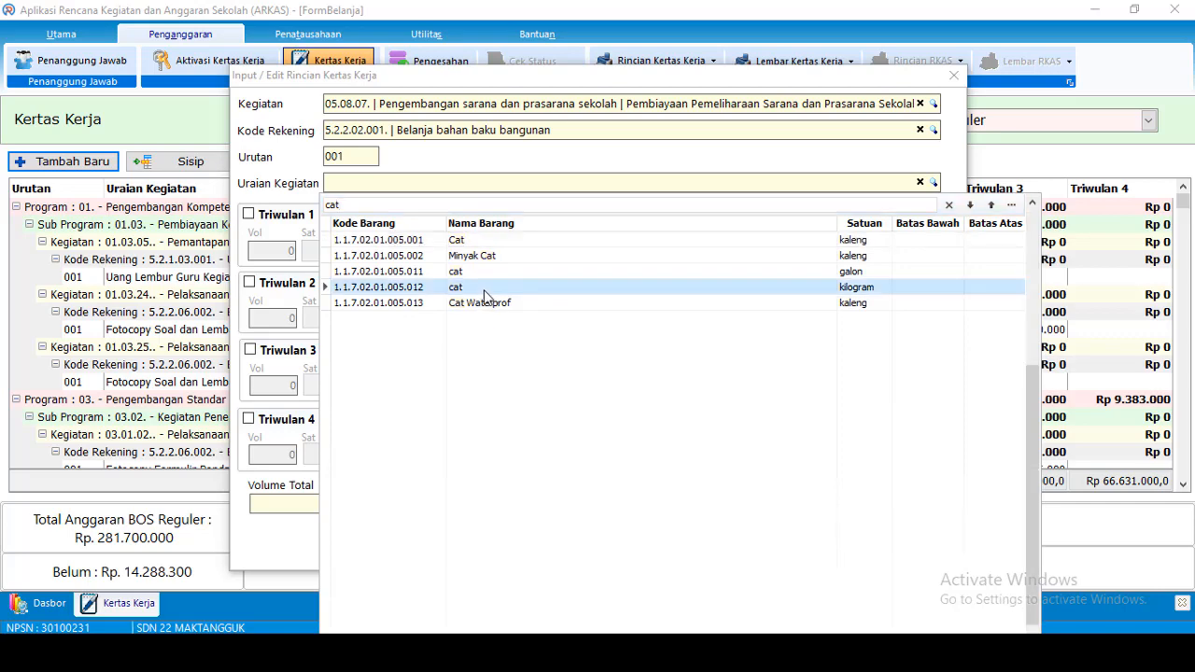
double_click(476, 288)
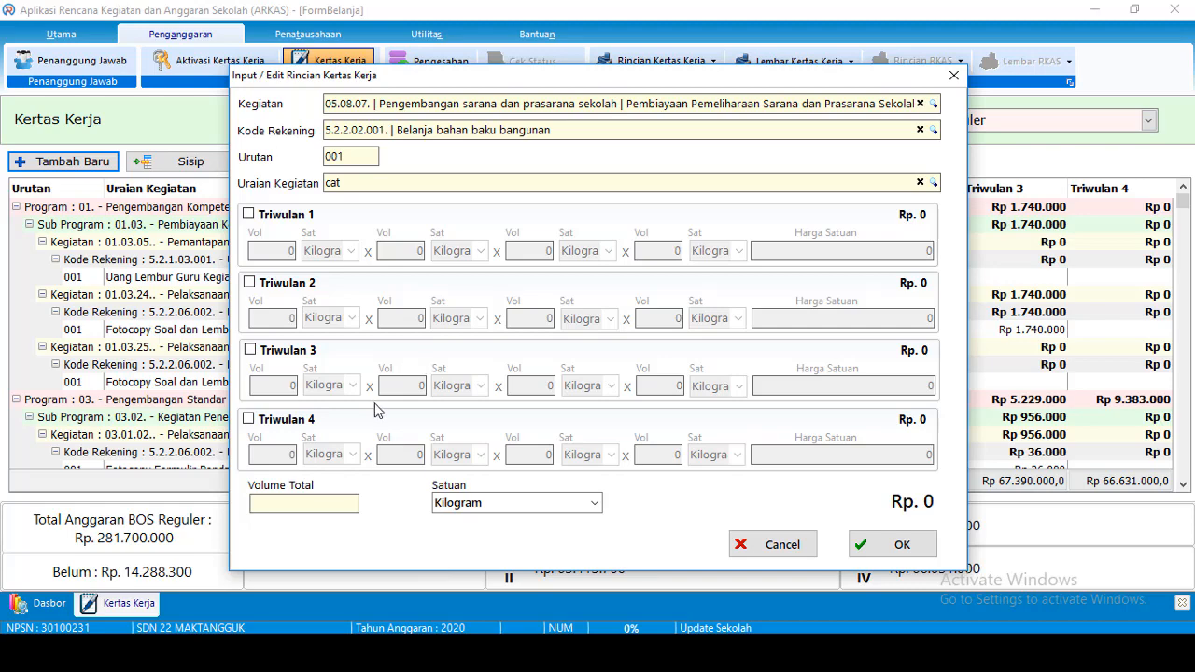
drag(592, 85, 579, 19)
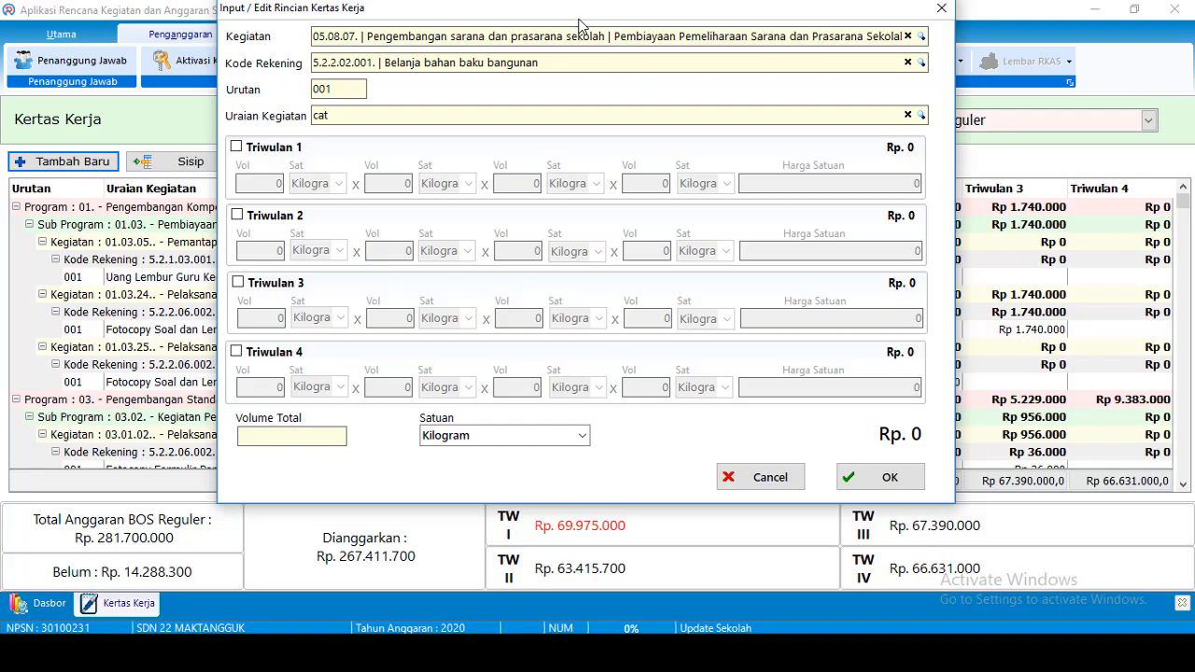
drag(579, 23, 604, 71)
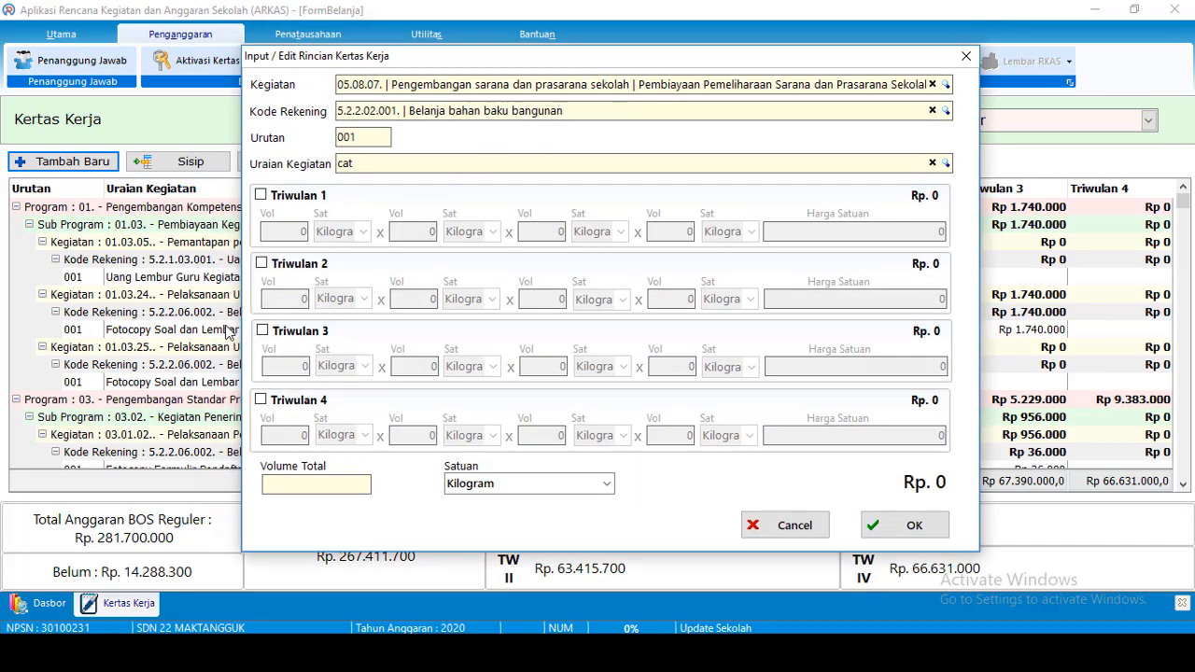
Tick Triwulan 2 and enter its quantity, unit Pail and unit price 800.000
click(287, 266)
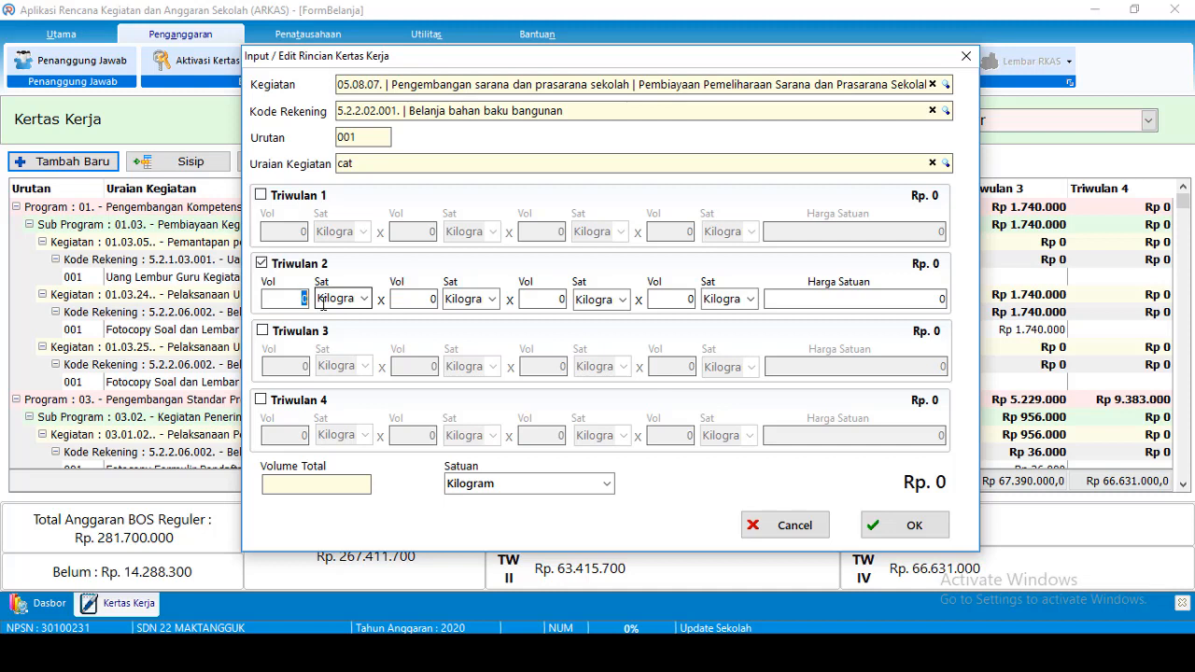
text(0)
text(20)
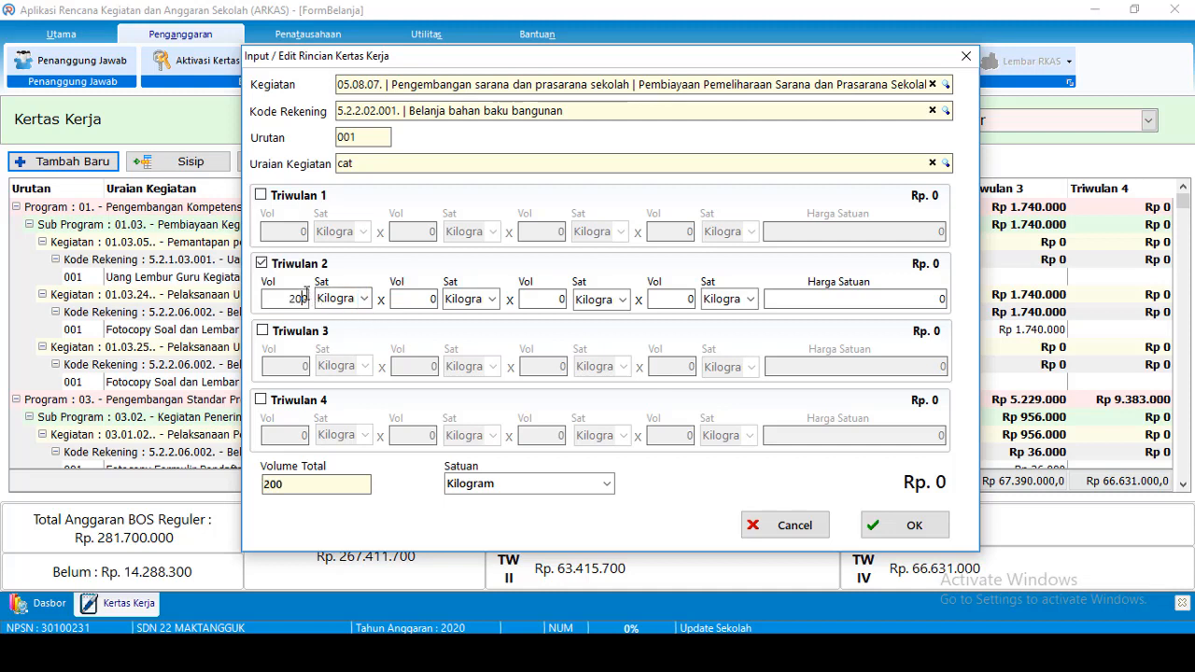
key(BackSpace)
click(443, 299)
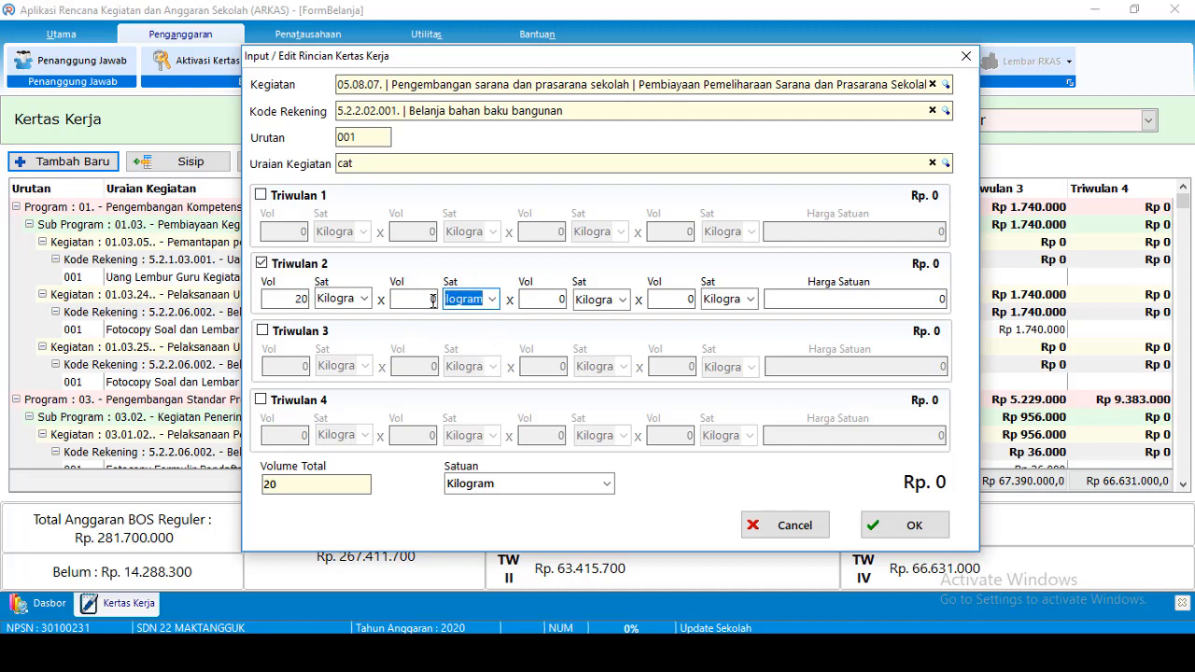
click(436, 298)
text(3)
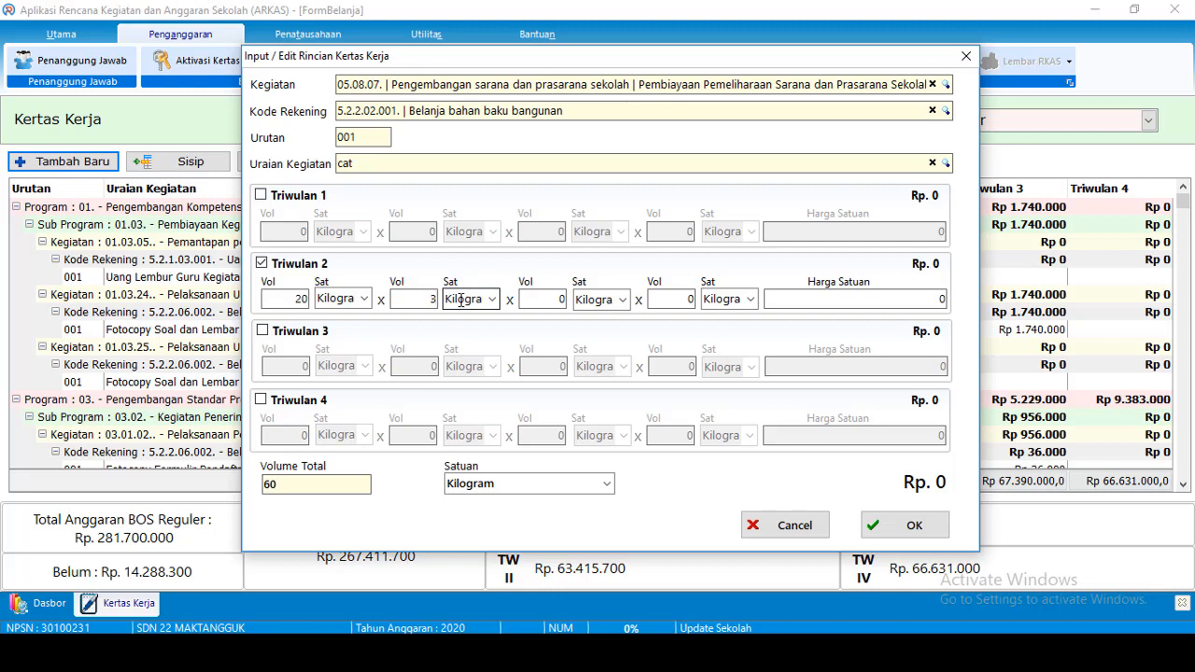
key(Tab)
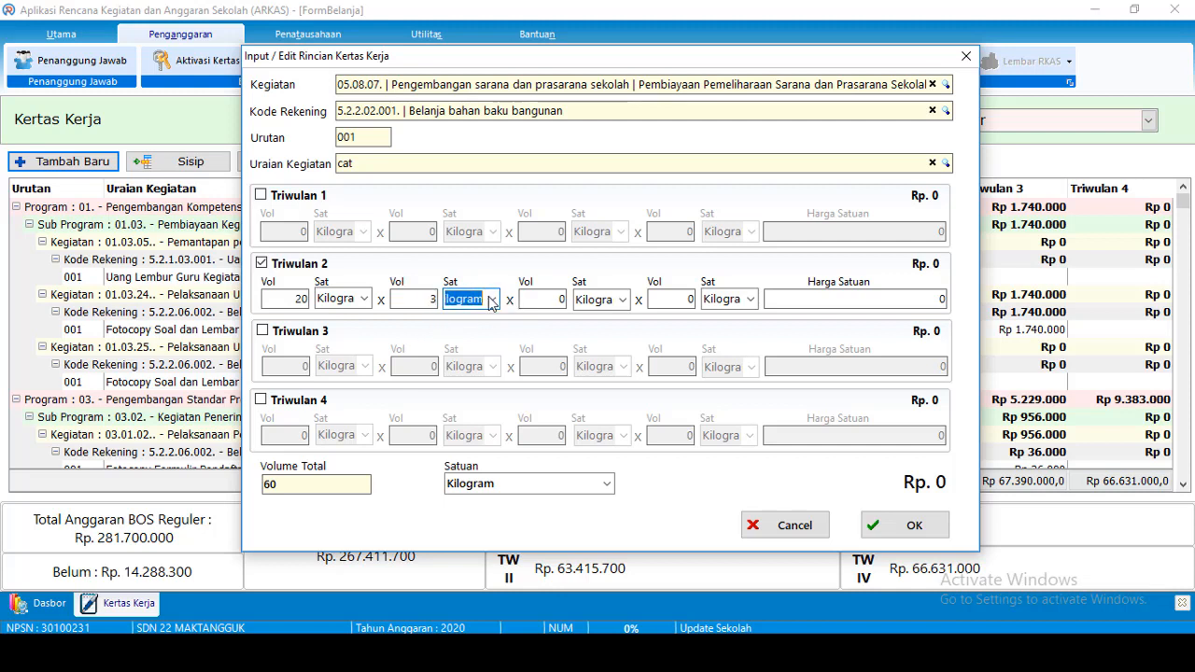
text(Pail)
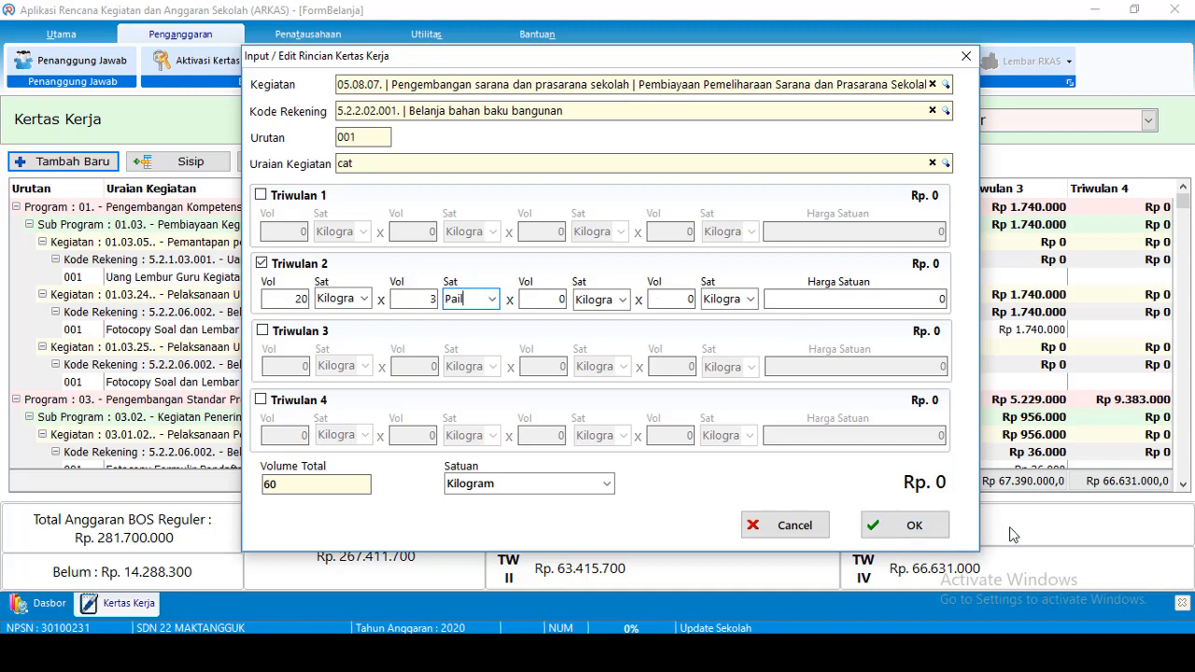
click(893, 299)
text(800000)
click(305, 298)
key(BackSpace)
key(BackSpace)
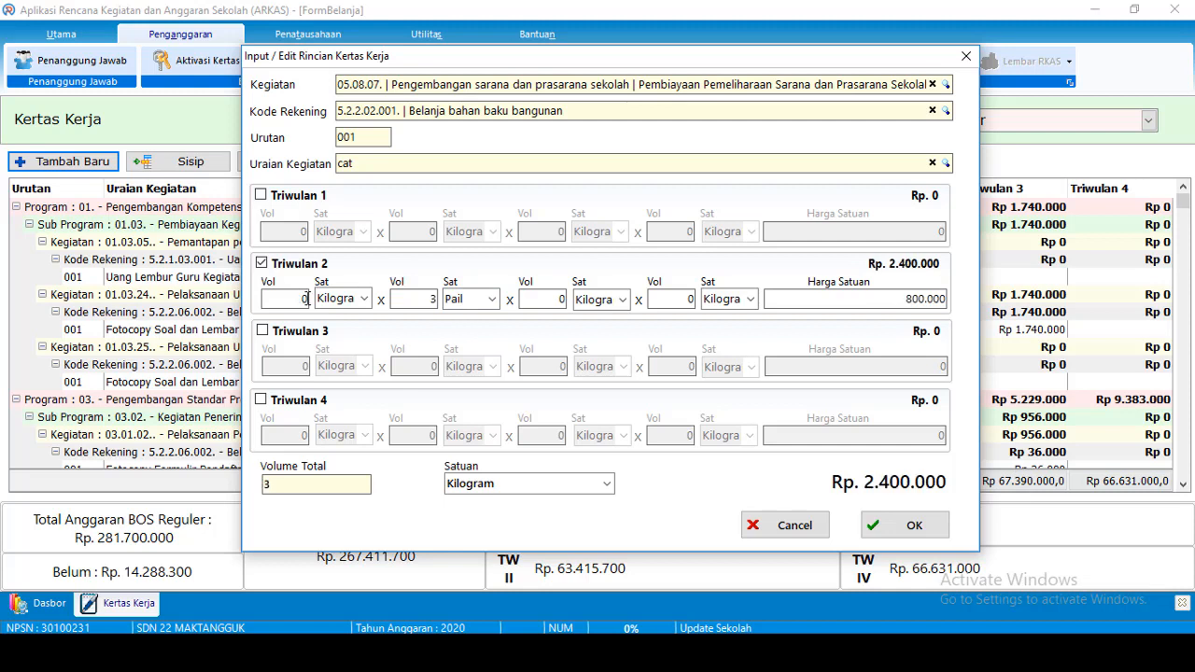
Correct the quantity to 3 Pail, set the overall unit to Pail, and save the line
text(30)
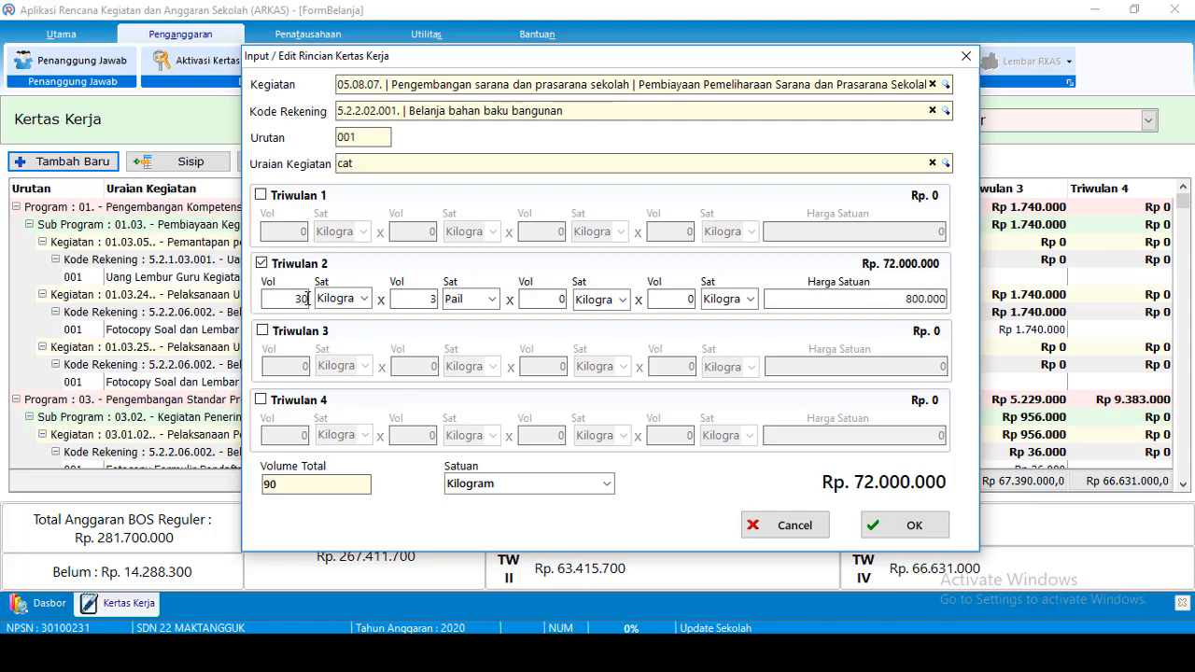
key(BackSpace)
click(344, 300)
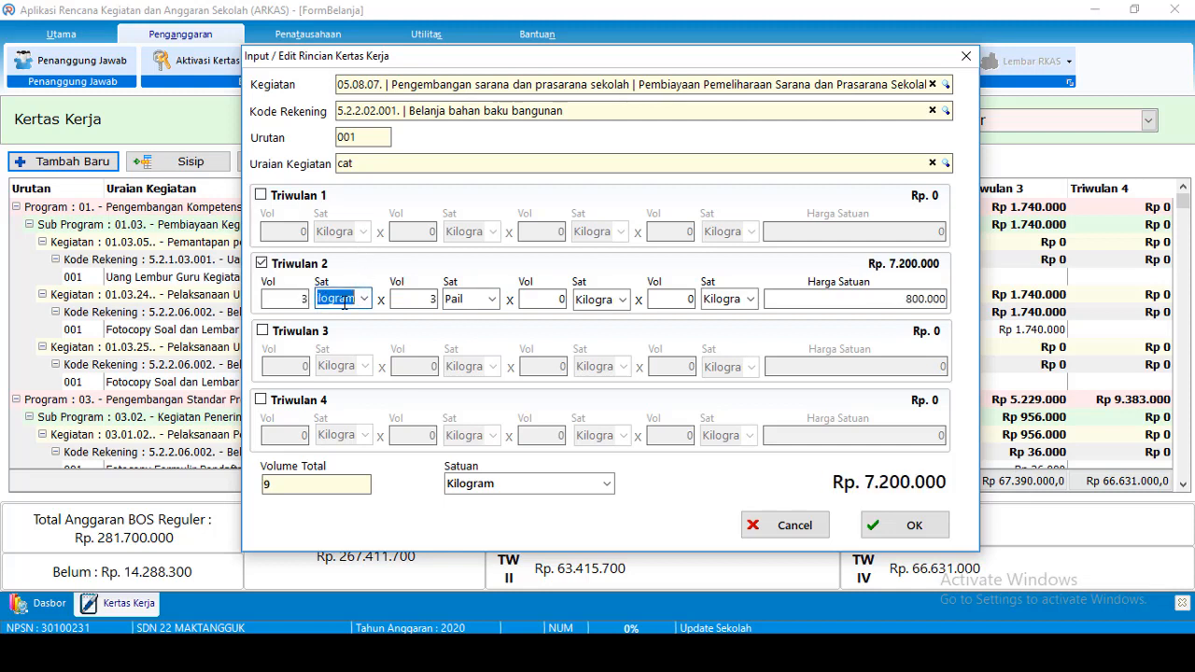
text(Pail)
double_click(431, 299)
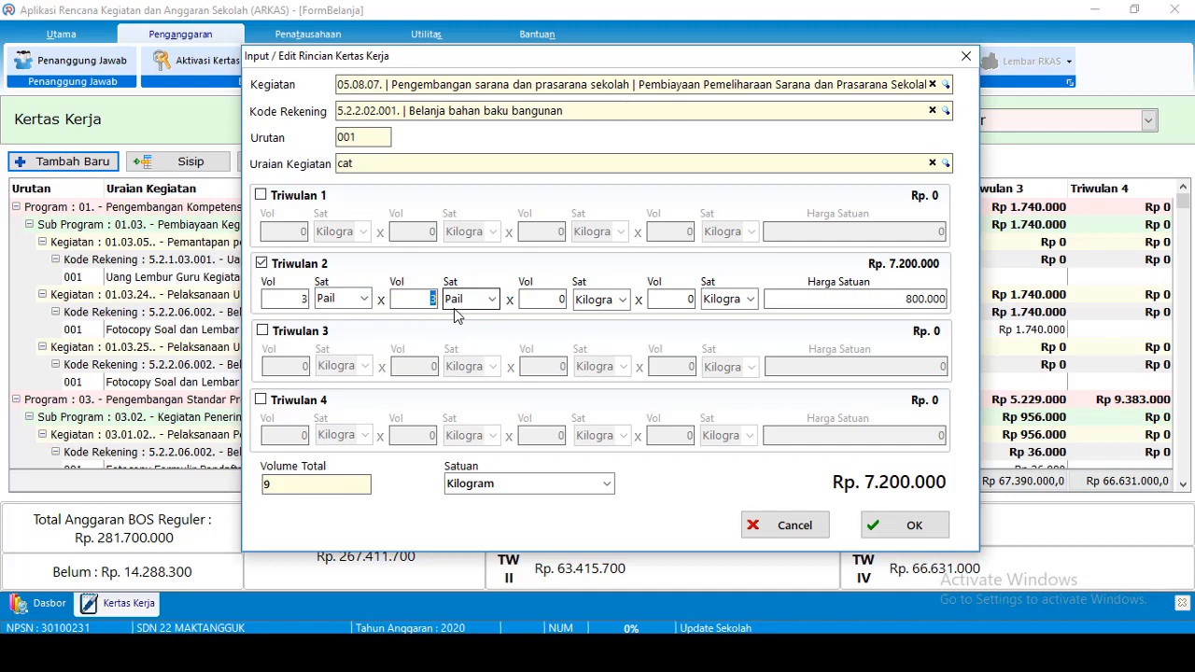
text(0)
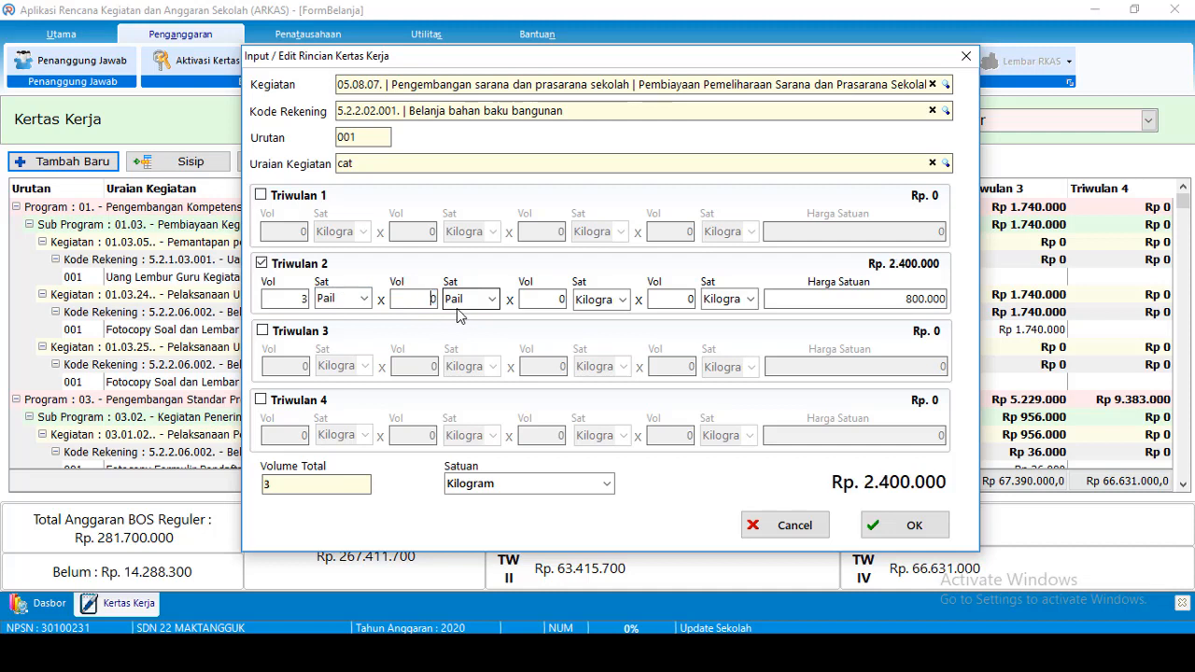
key(Tab)
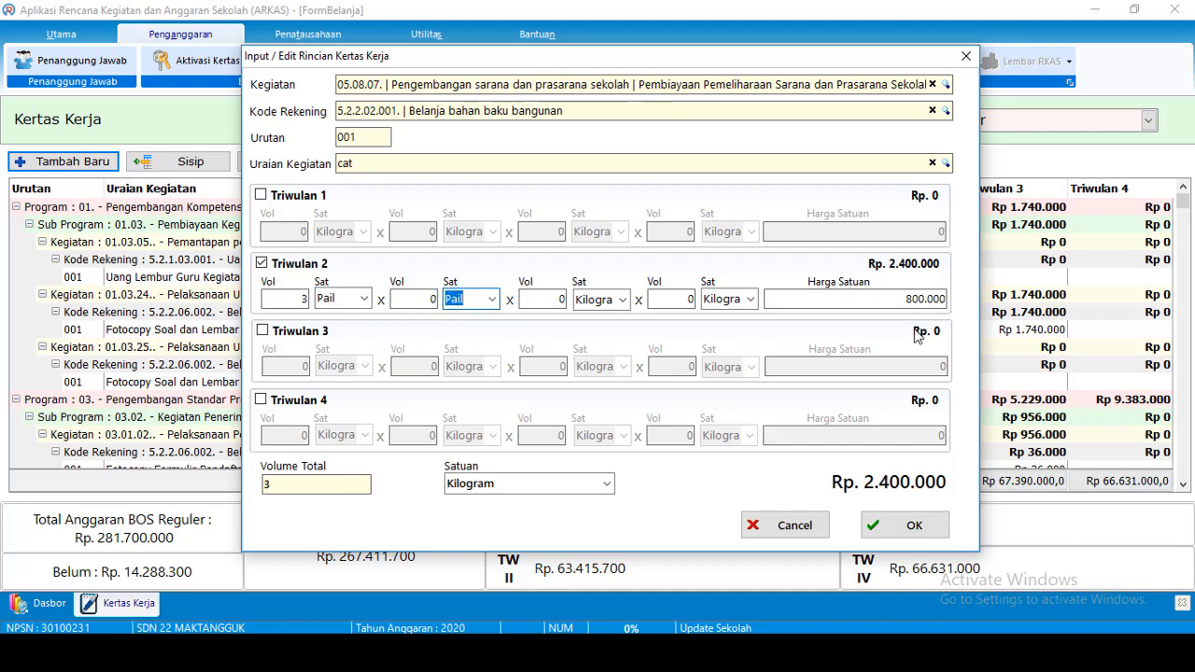
click(566, 483)
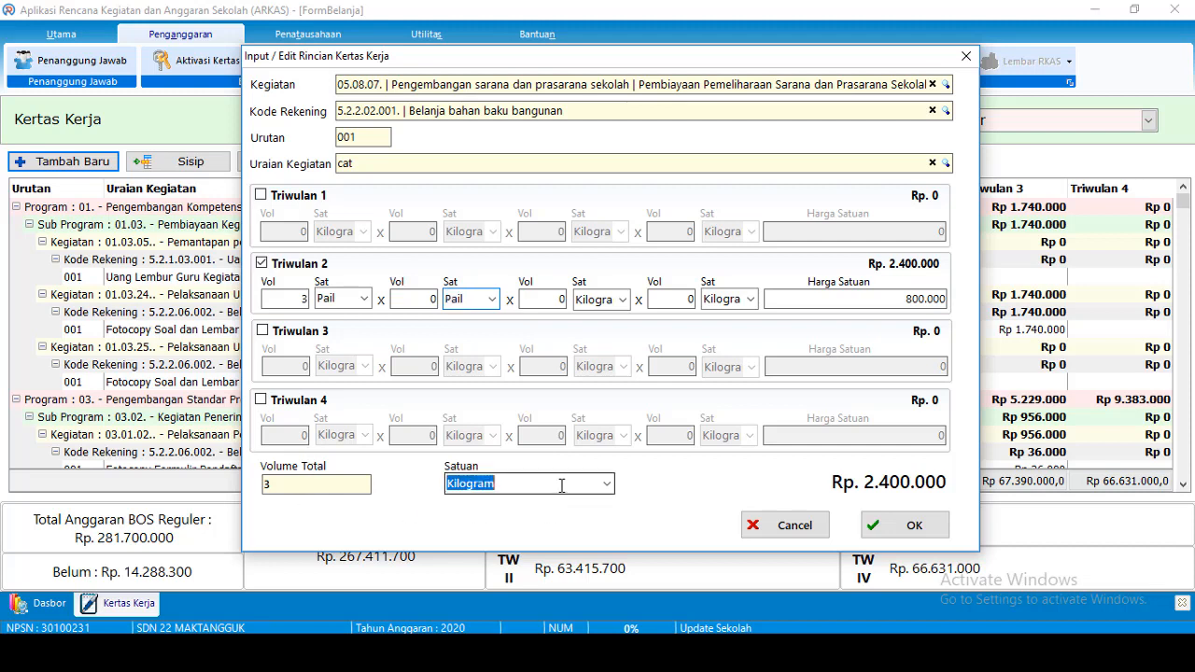
text(Pail)
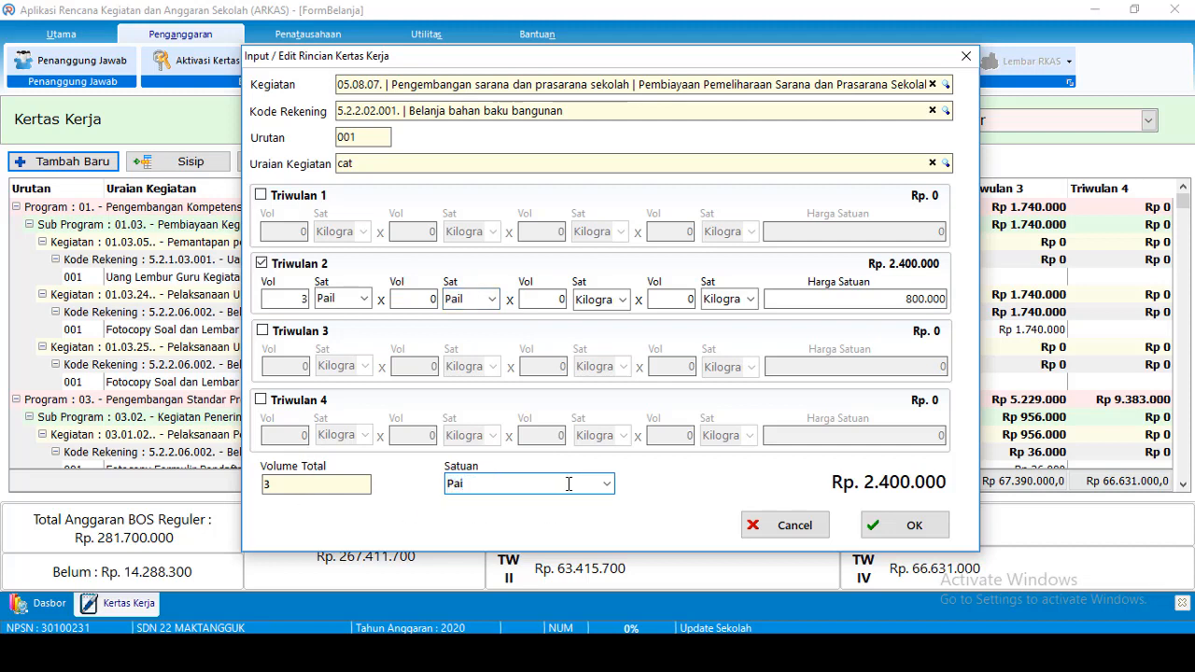
click(901, 527)
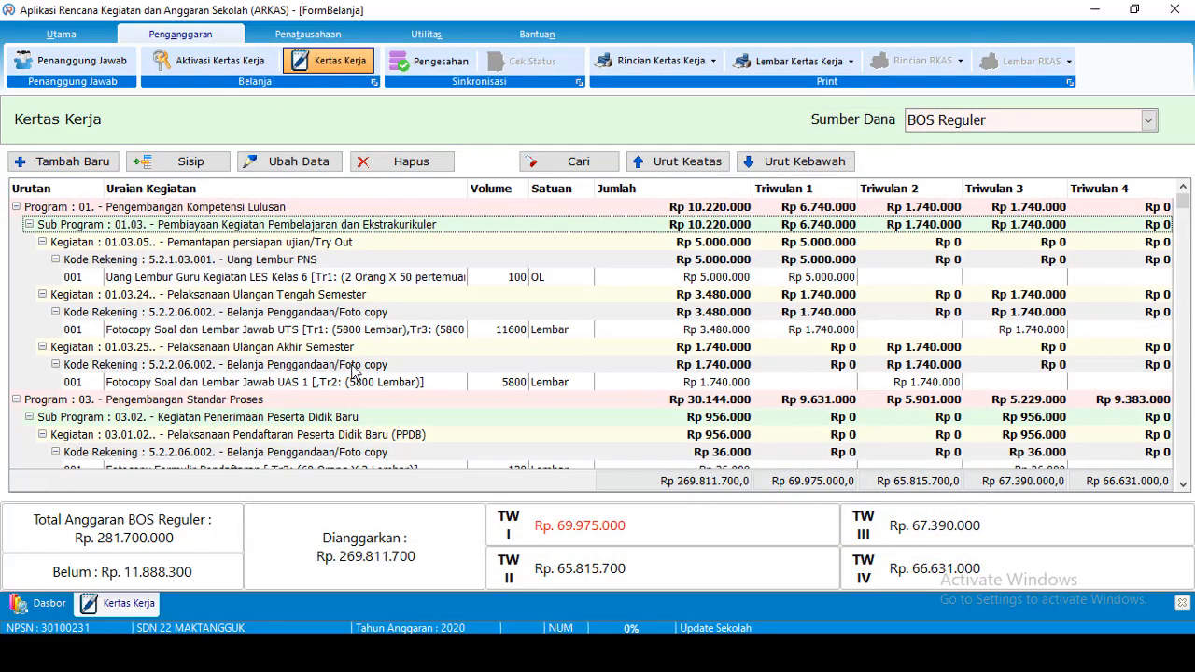
scroll(196, 410, down, 10)
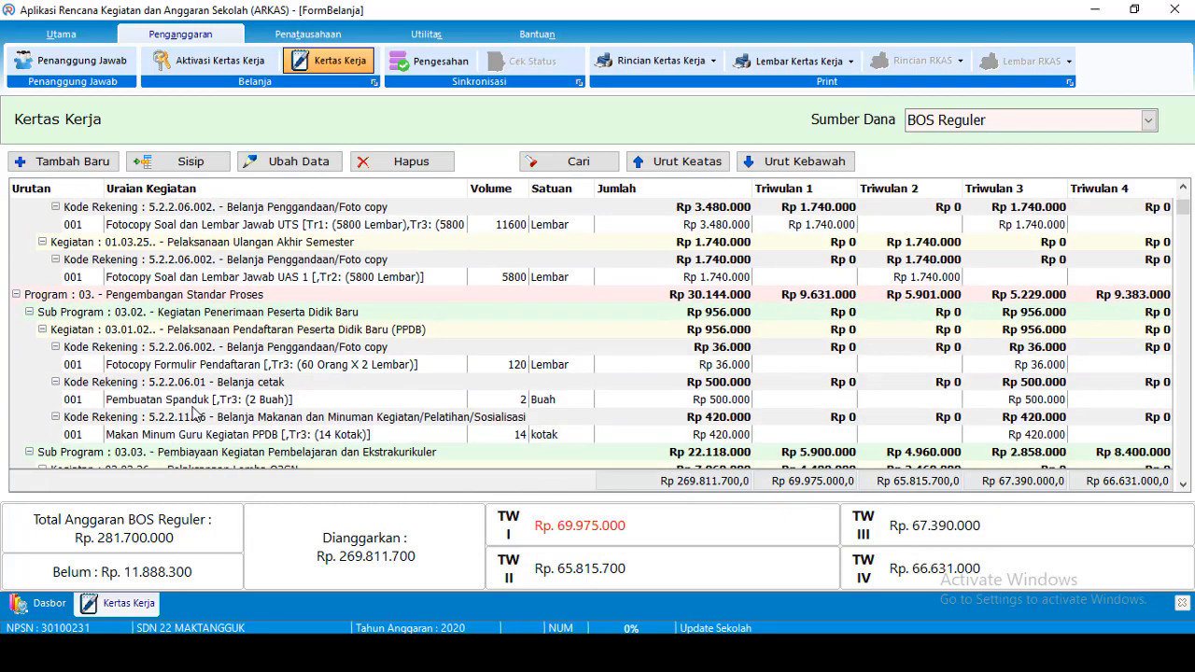
scroll(196, 410, down, 4)
scroll(196, 410, up, 2)
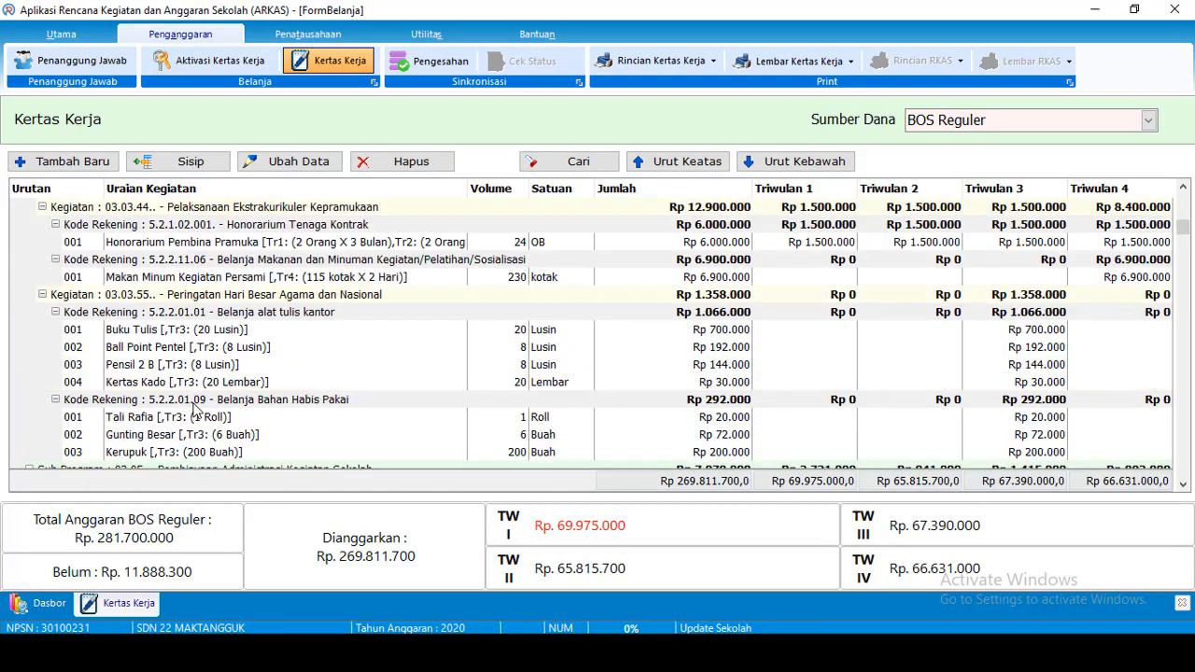
scroll(196, 411, down, 2)
scroll(194, 409, down, 15)
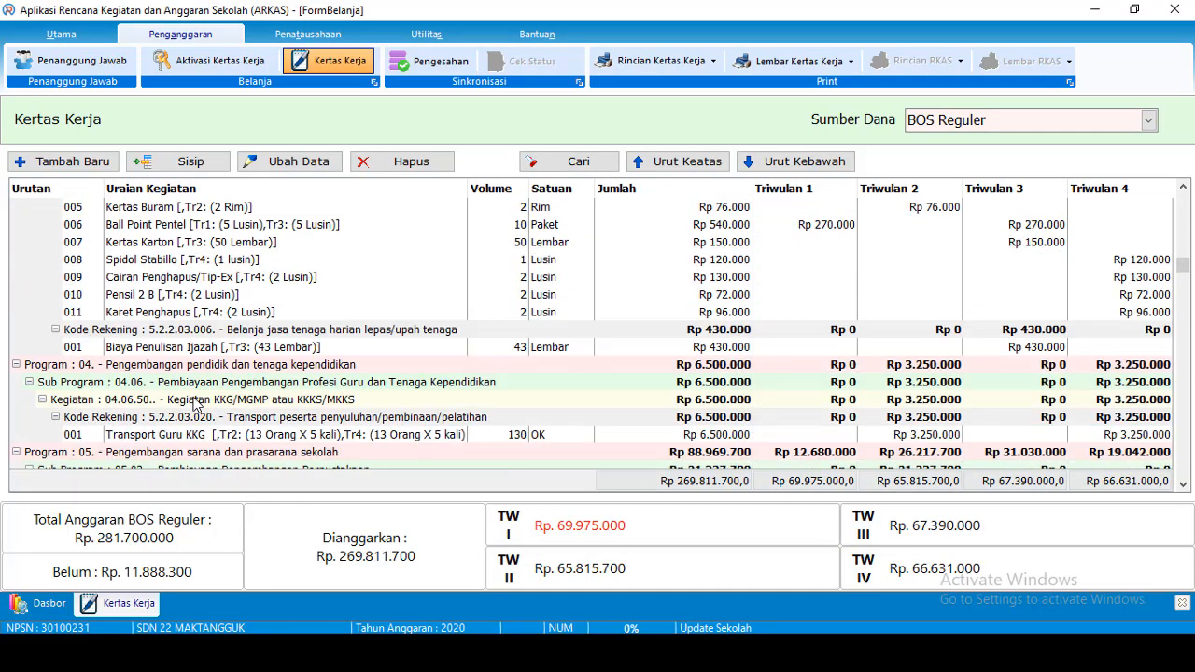
scroll(194, 404, down, 20)
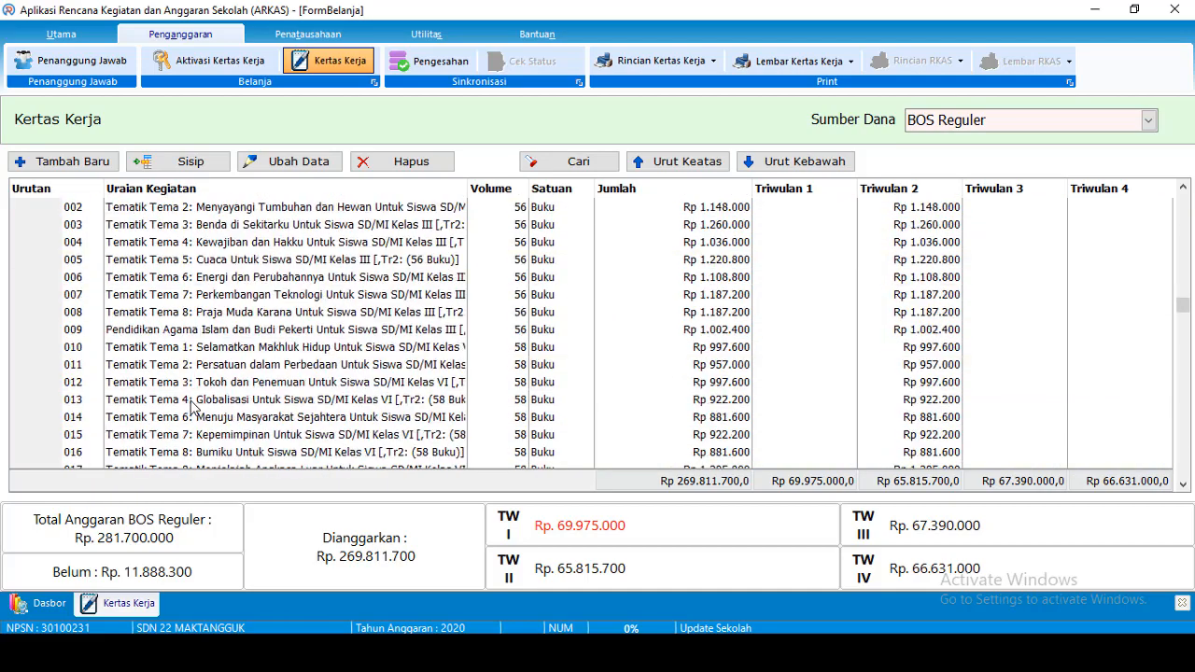
scroll(194, 404, down, 12)
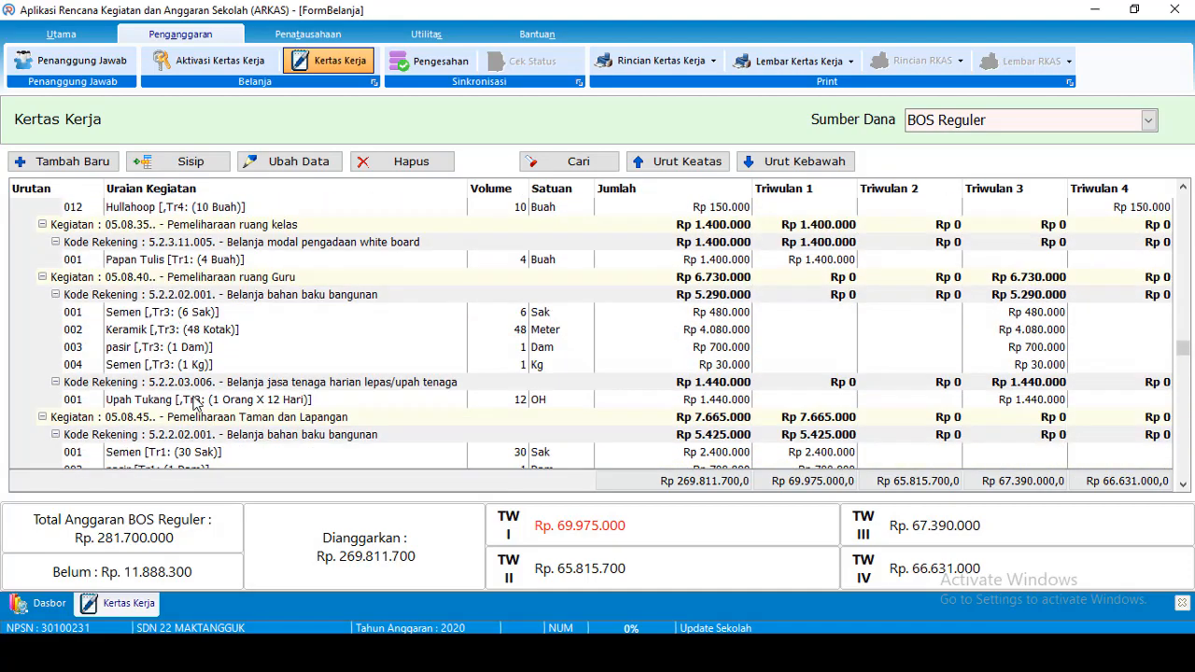
scroll(194, 403, down, 5)
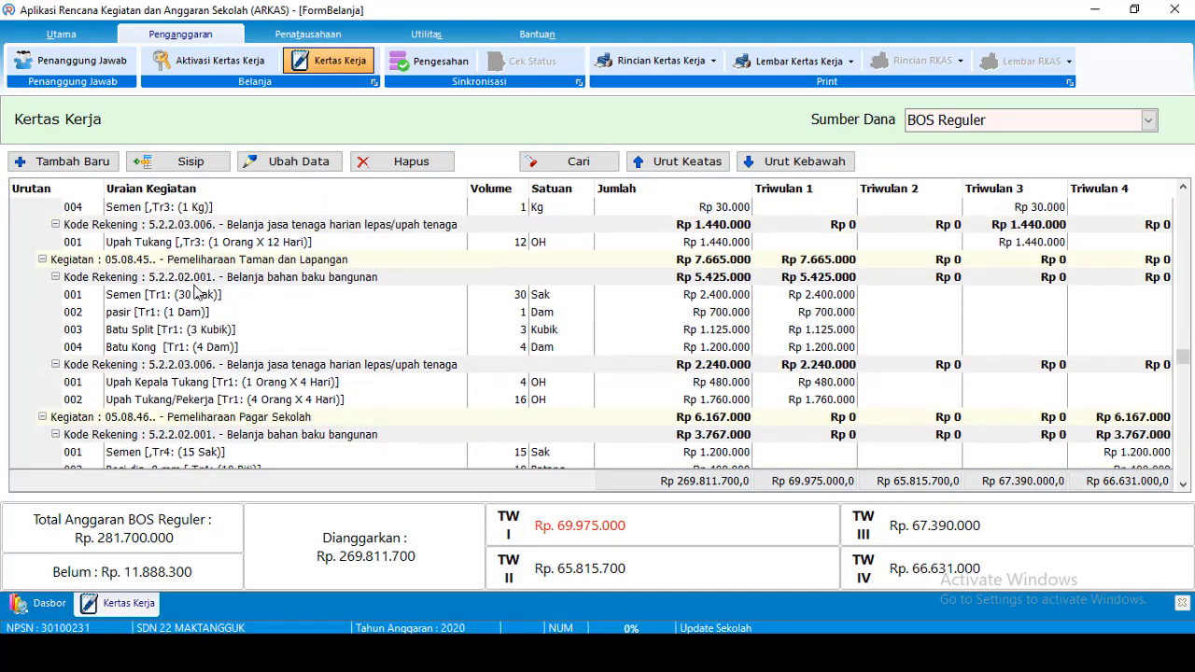
scroll(172, 359, down, 3)
scroll(195, 420, down, 6)
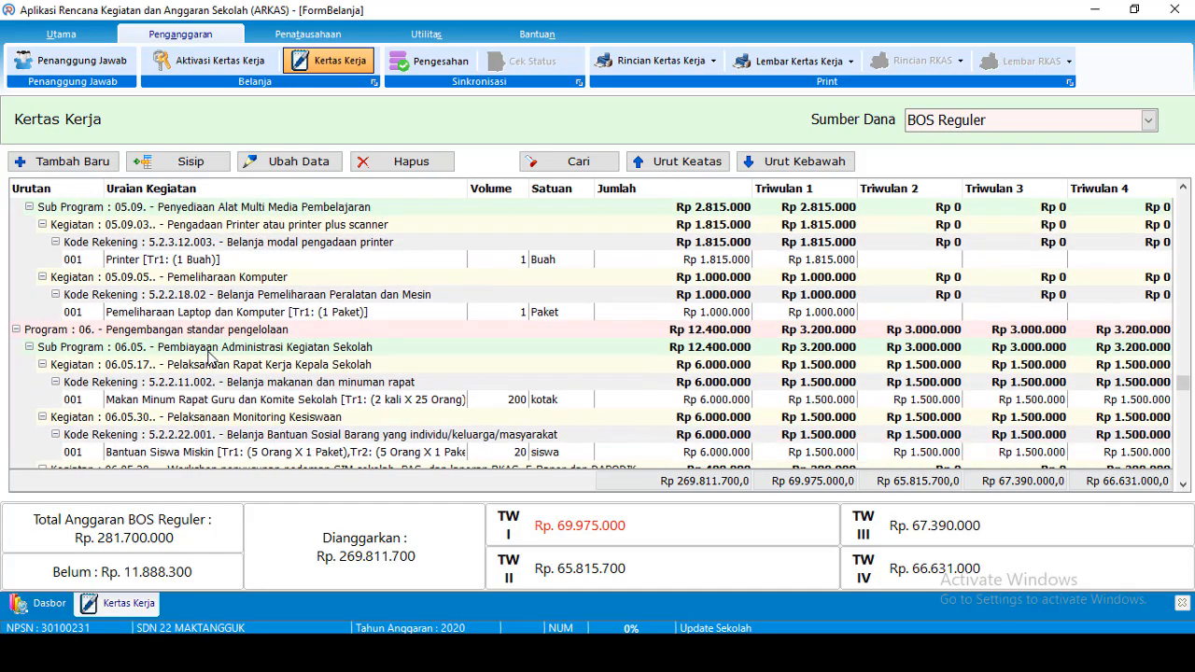
scroll(211, 364, down, 15)
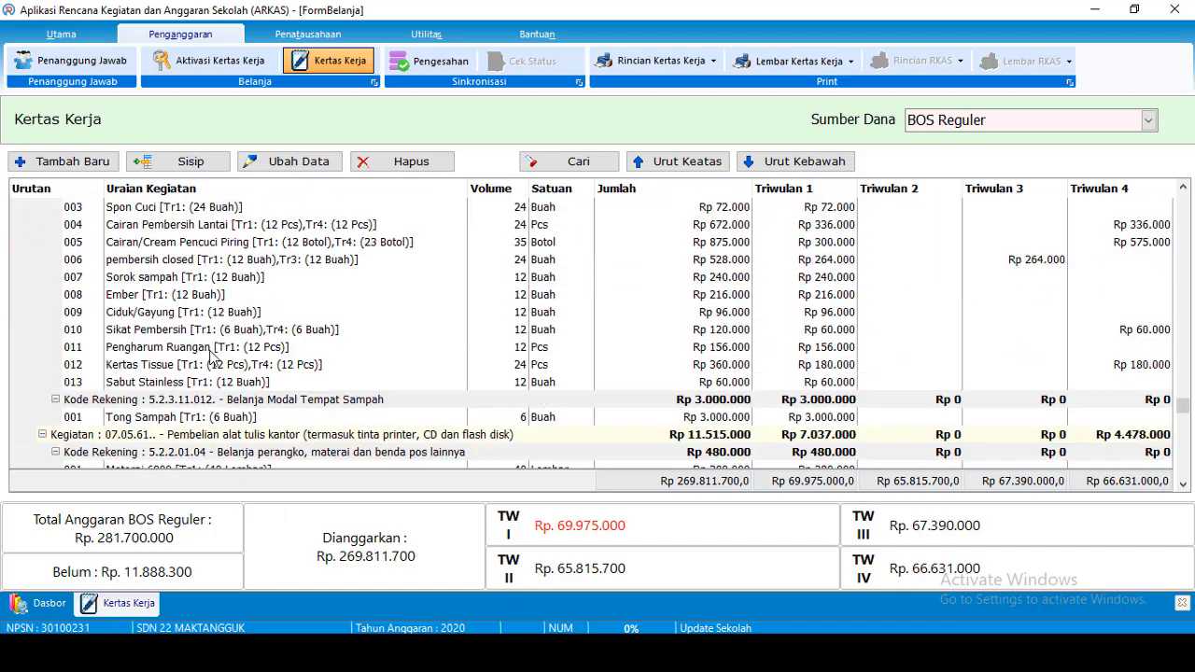
scroll(213, 357, up, 1)
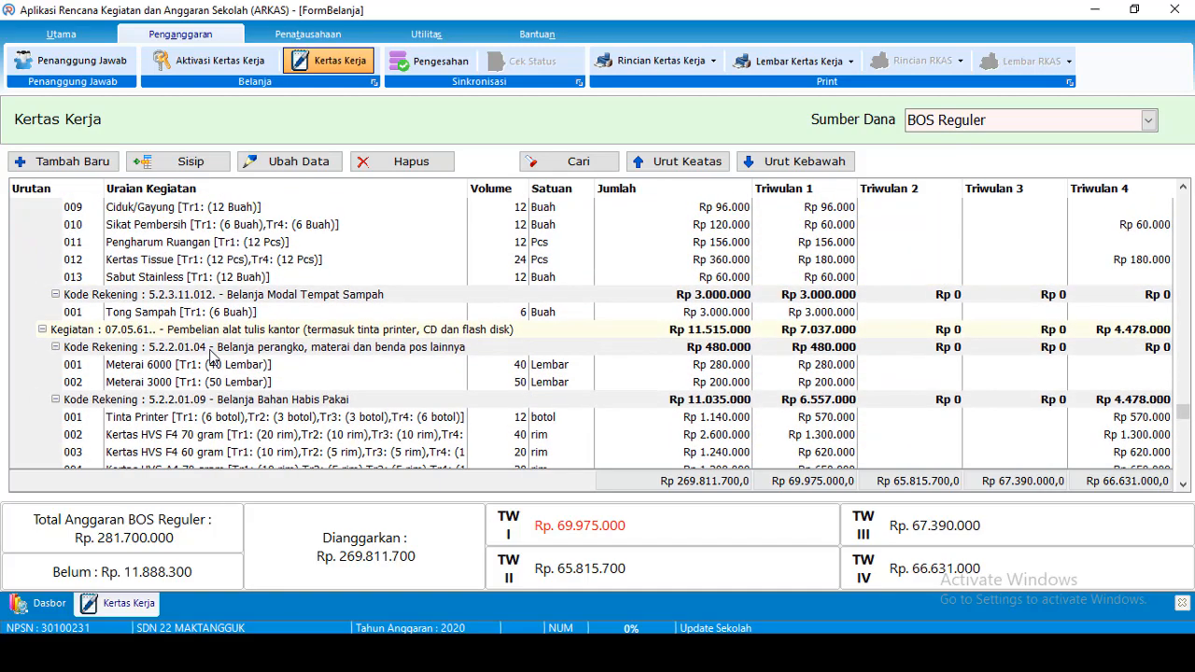
scroll(212, 356, down, 4)
scroll(207, 349, up, 5)
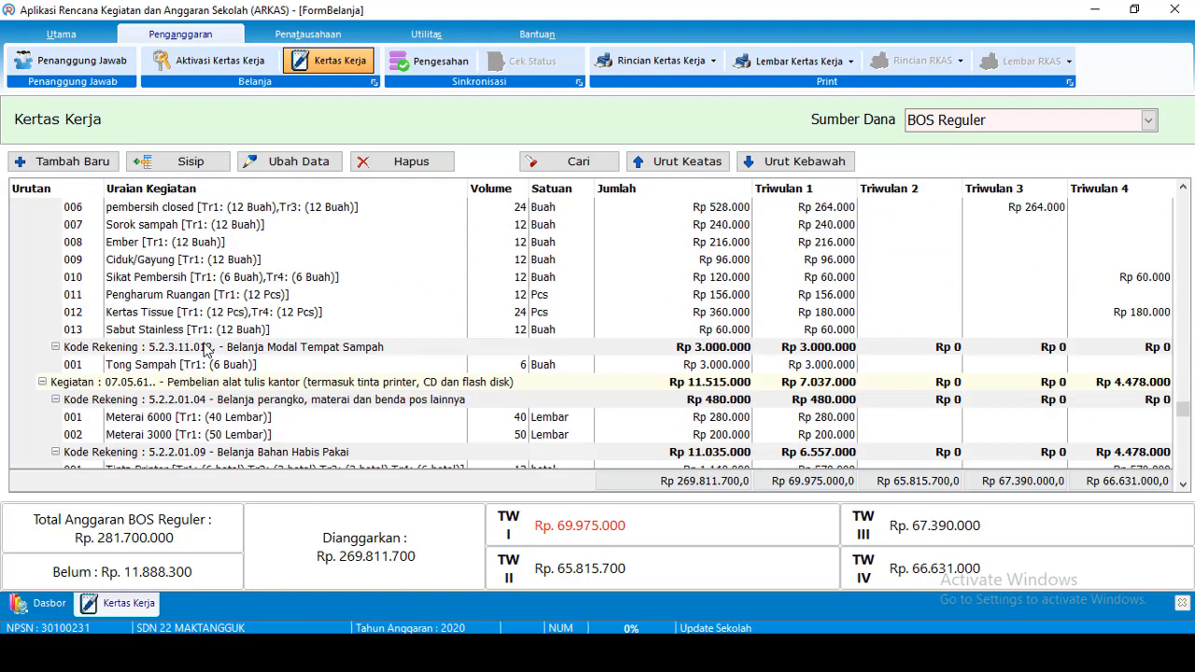
scroll(208, 348, up, 8)
scroll(211, 345, up, 1)
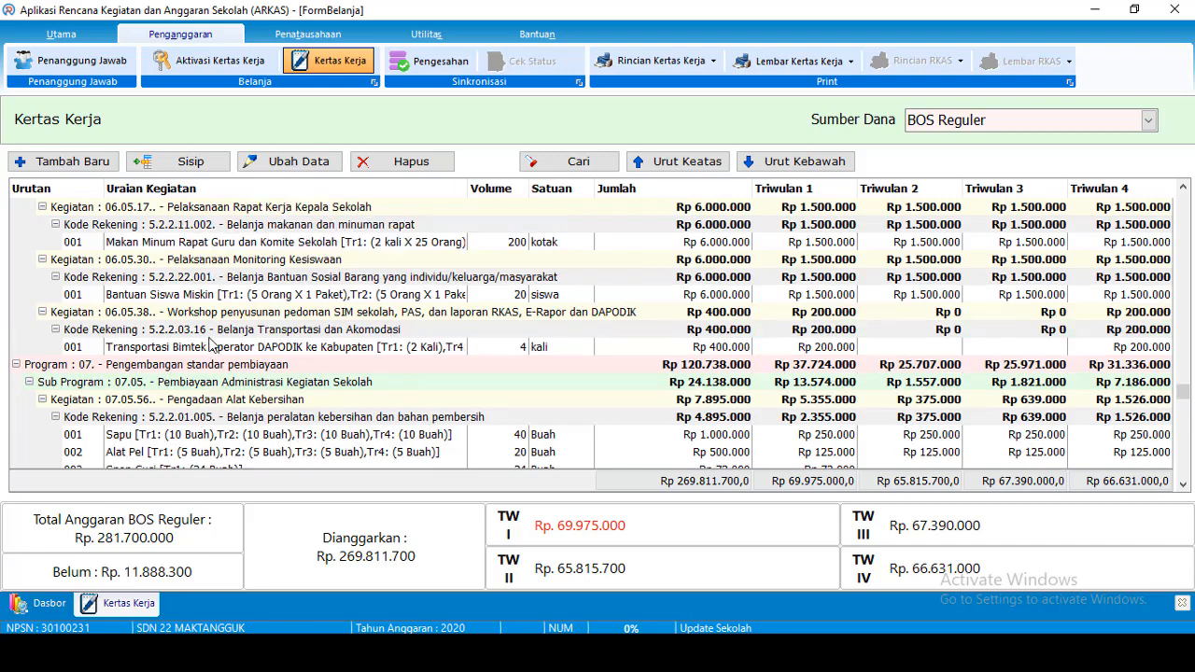
scroll(211, 346, up, 3)
scroll(211, 345, up, 3)
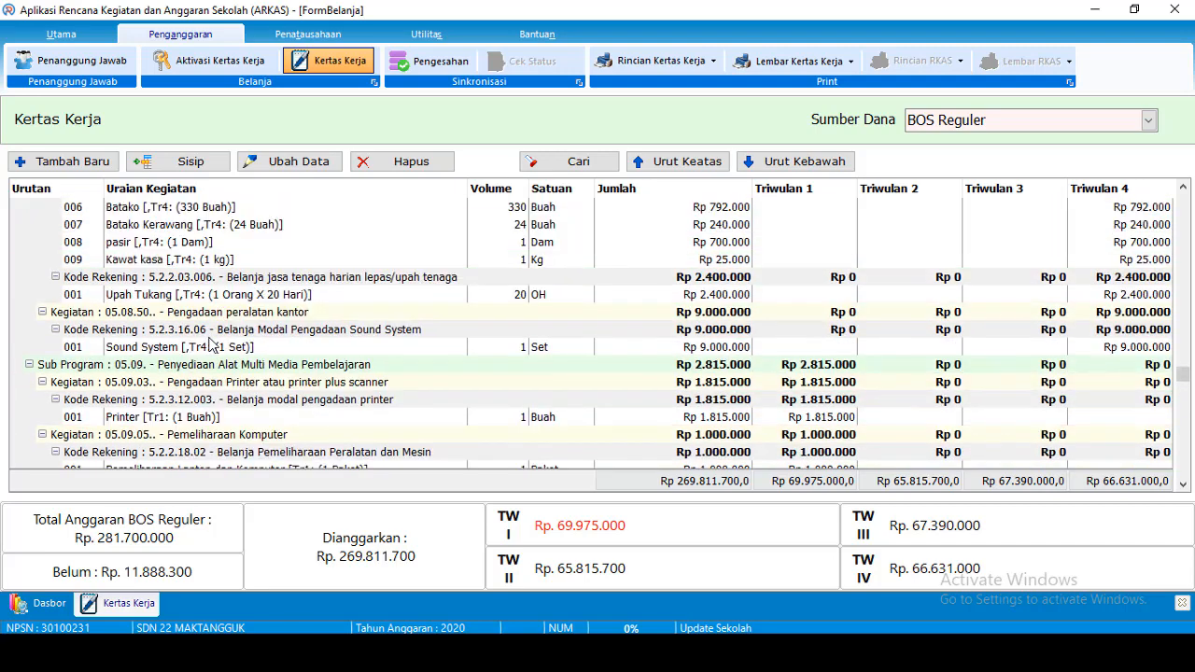
scroll(211, 346, up, 5)
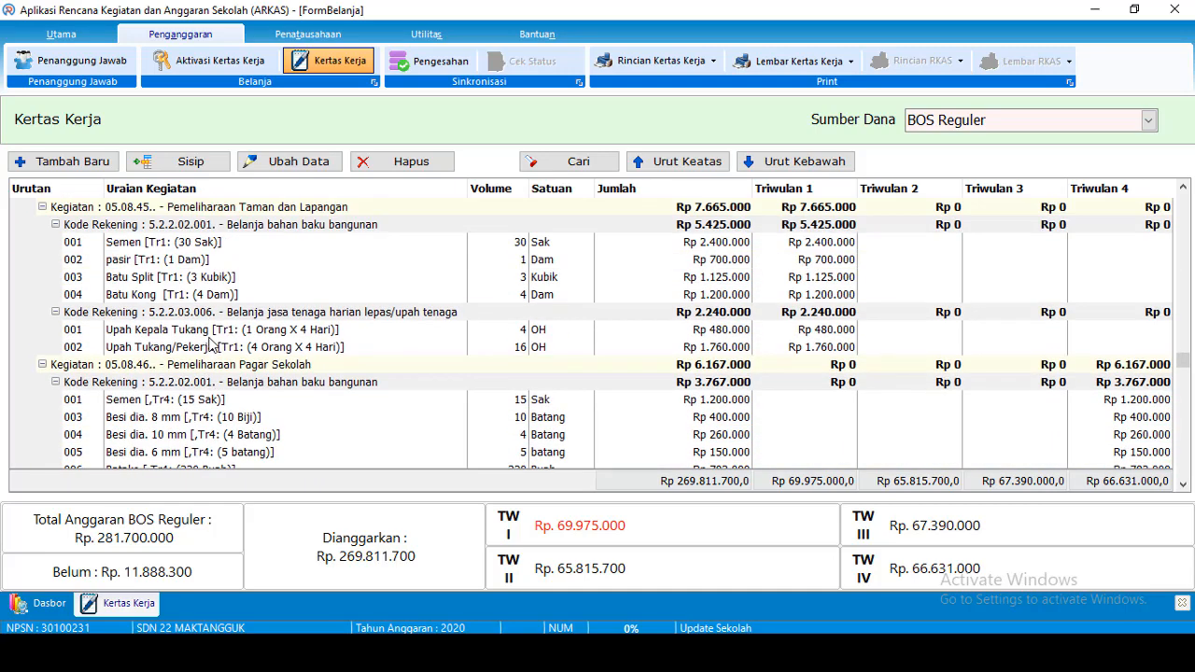
scroll(211, 346, up, 2)
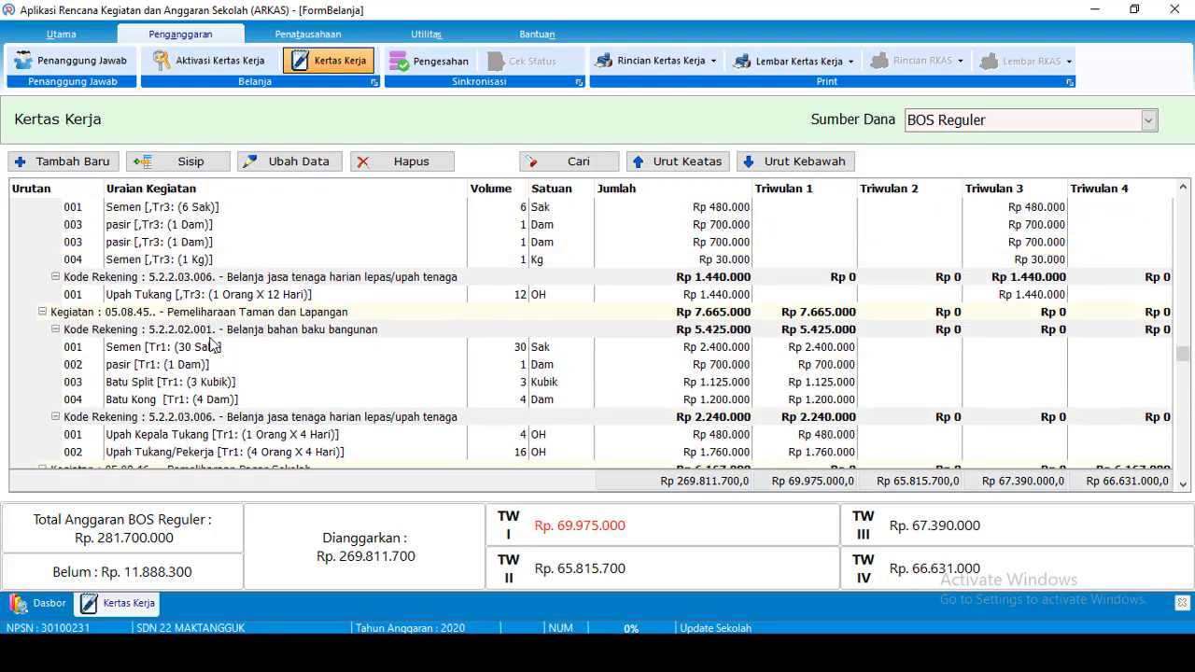
scroll(222, 299, up, 3)
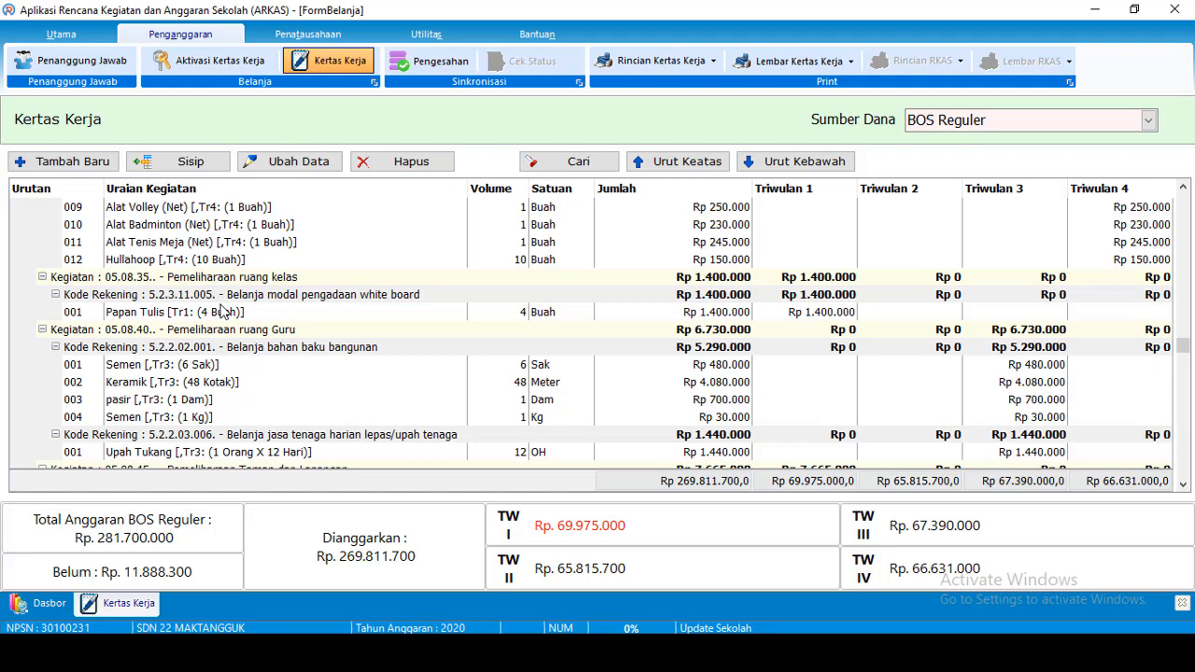
scroll(221, 311, up, 4)
scroll(221, 311, up, 1)
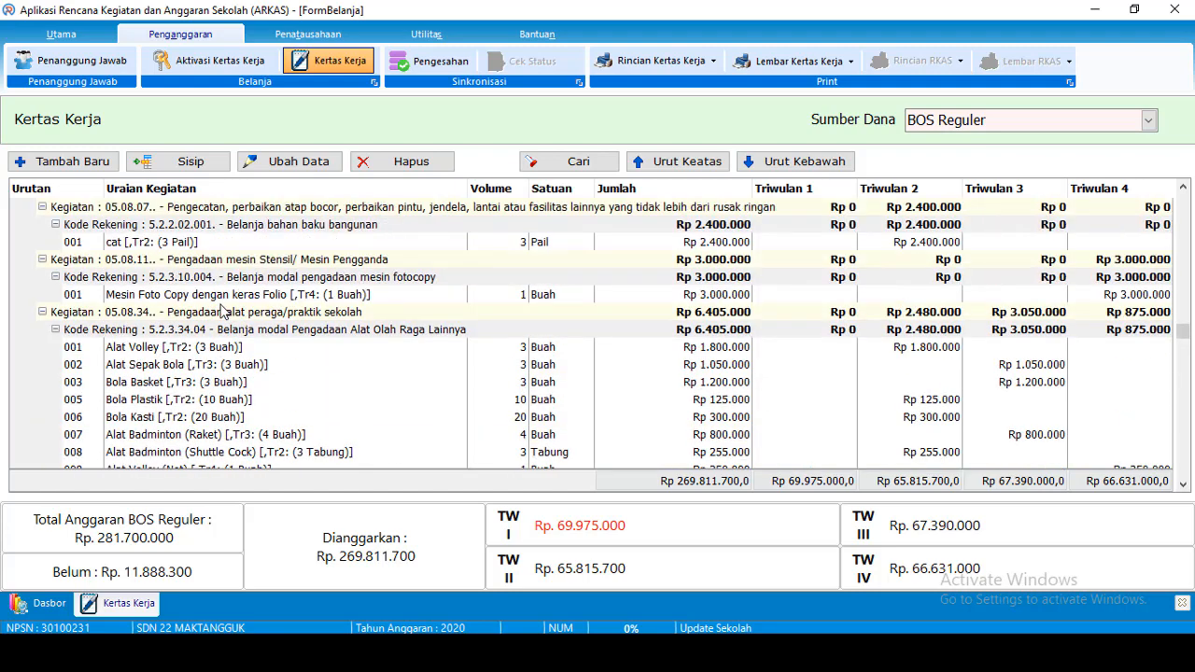
scroll(211, 247, up, 2)
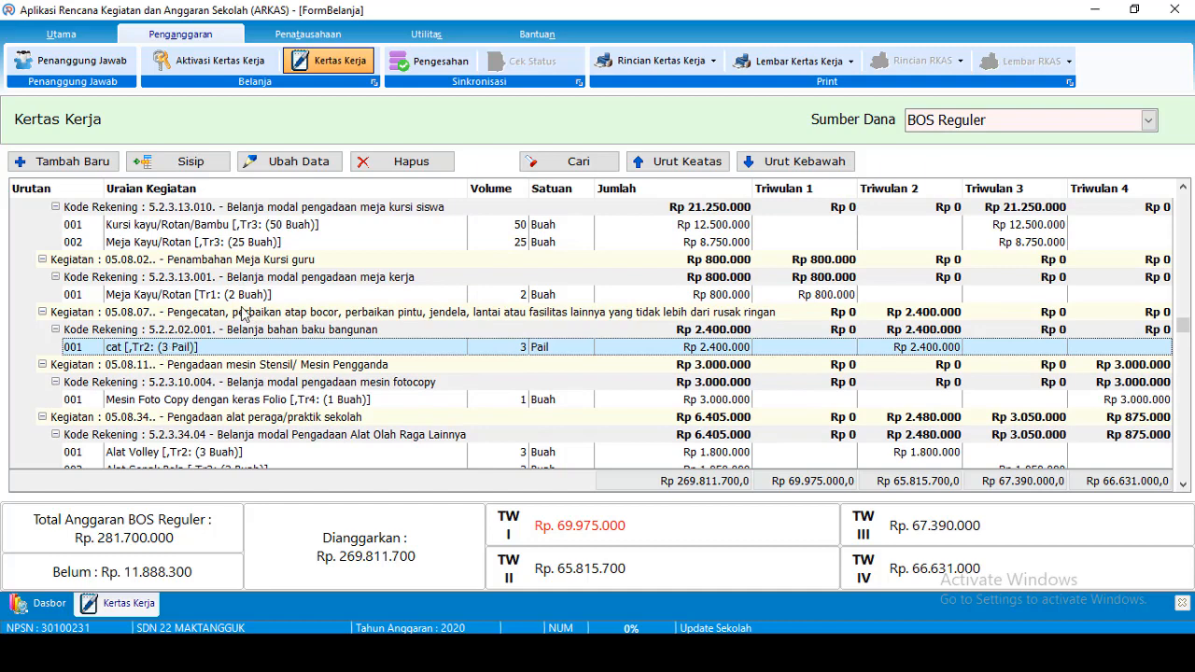
Insert a new budget line and pick Cat from the item catalogue
click(203, 164)
click(389, 184)
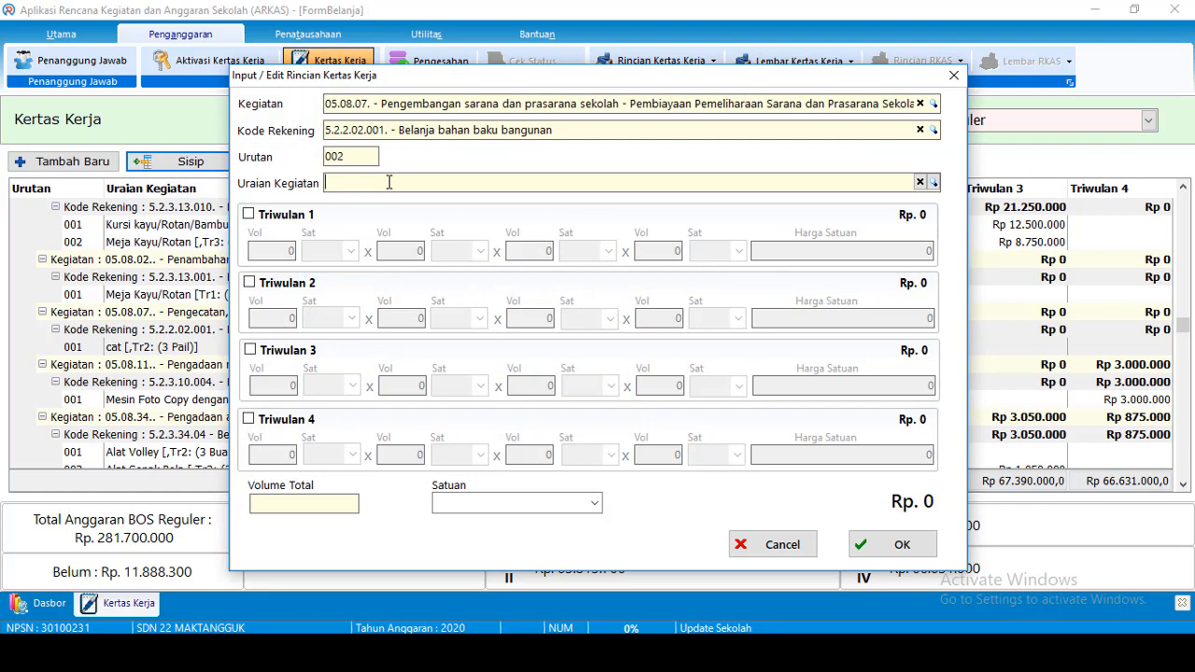
click(389, 183)
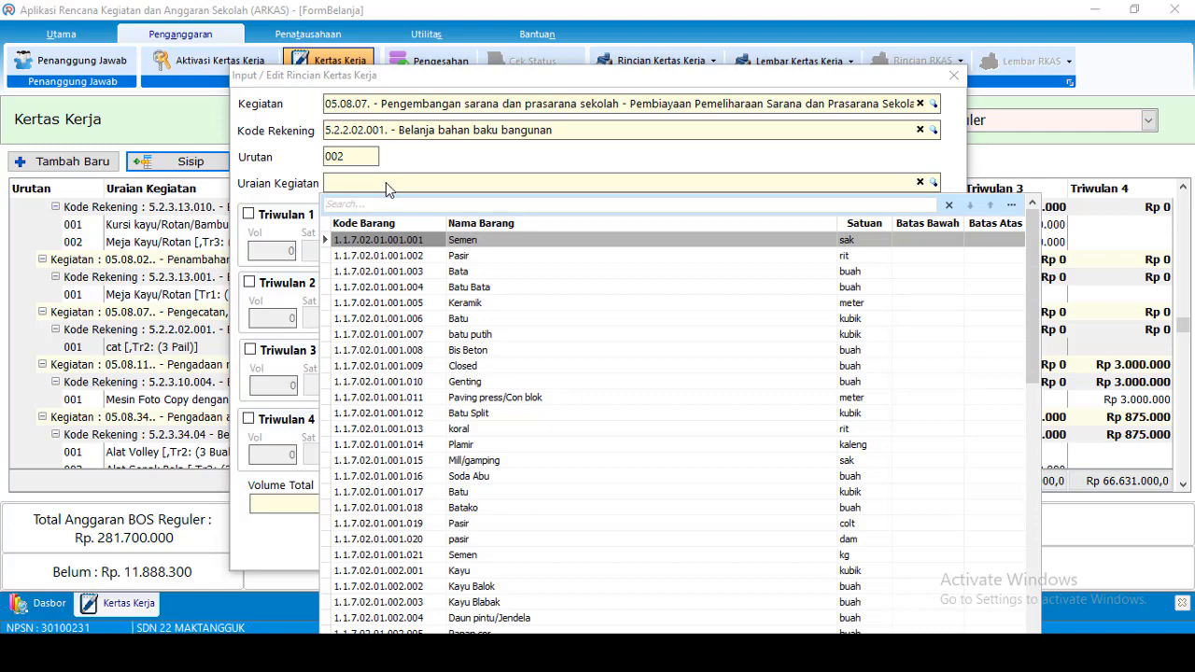
text(cat)
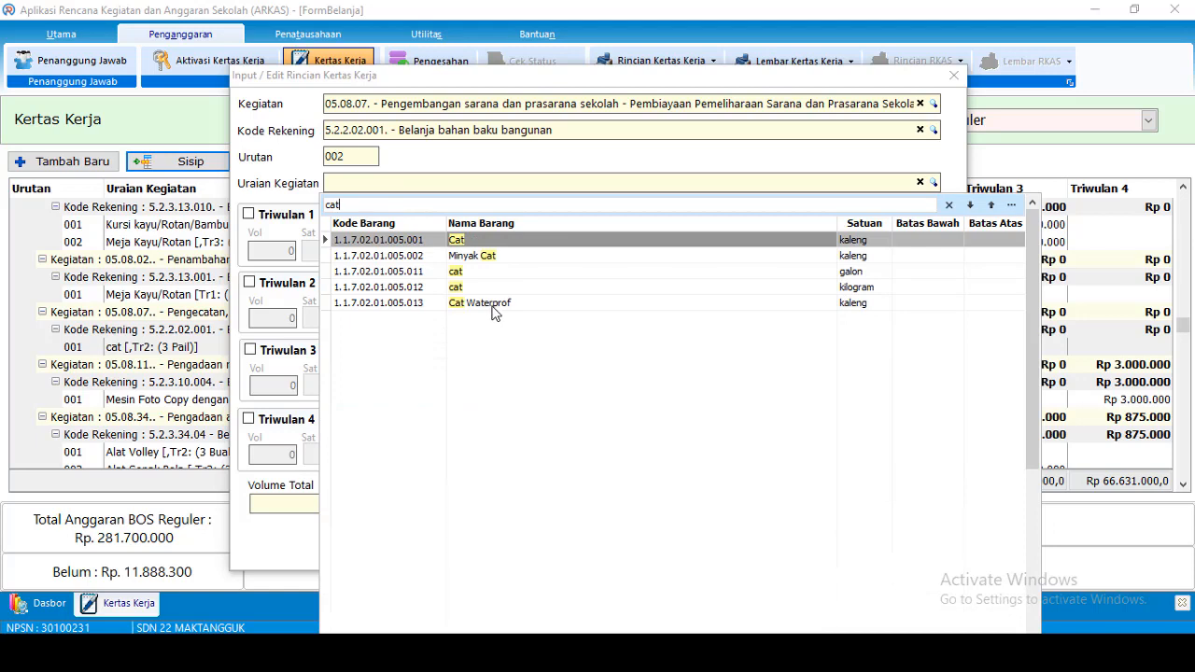
click(477, 246)
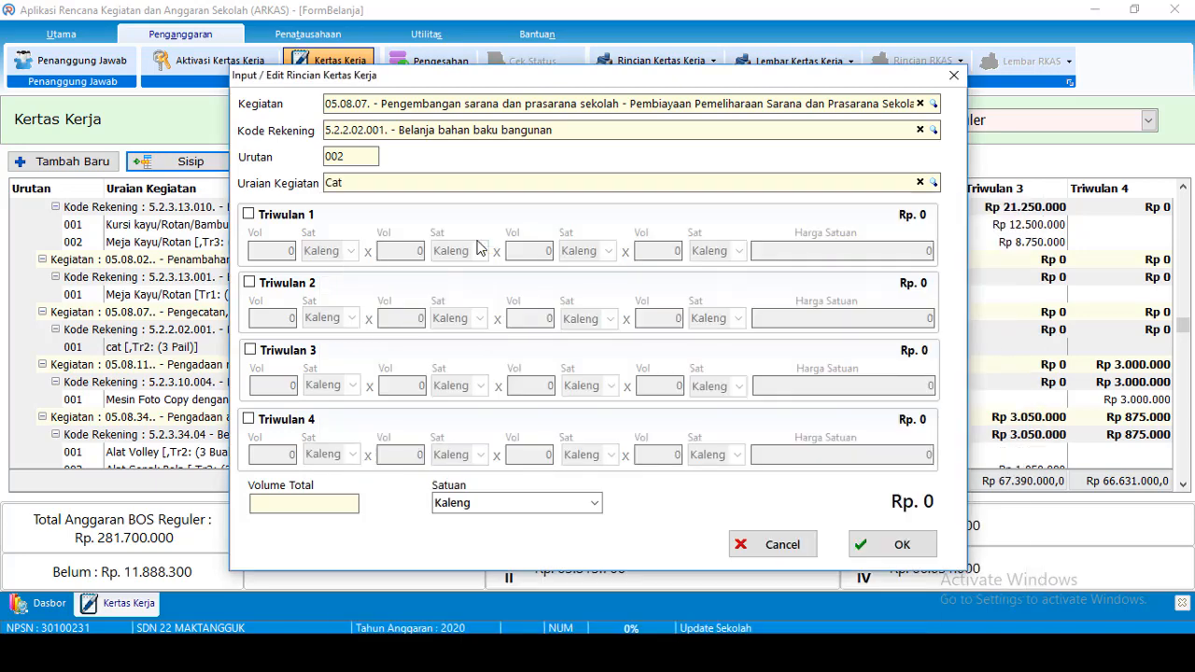
Budget Cat for Triwulan 2 as 5 units at 200.000 each
click(285, 285)
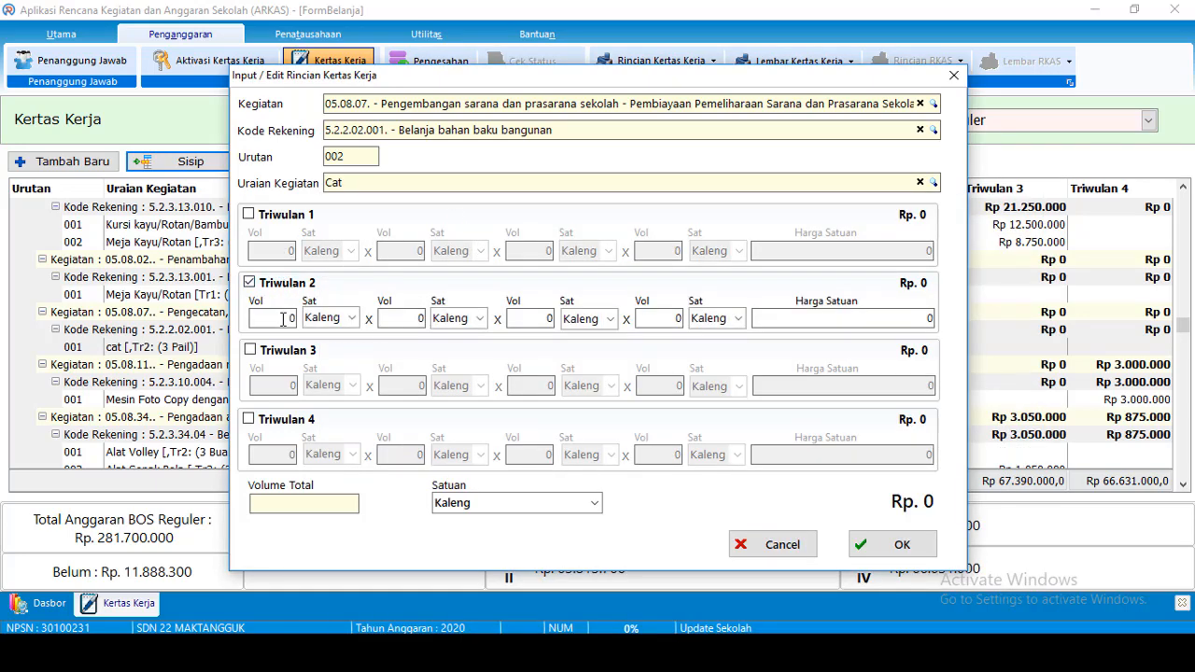
click(294, 319)
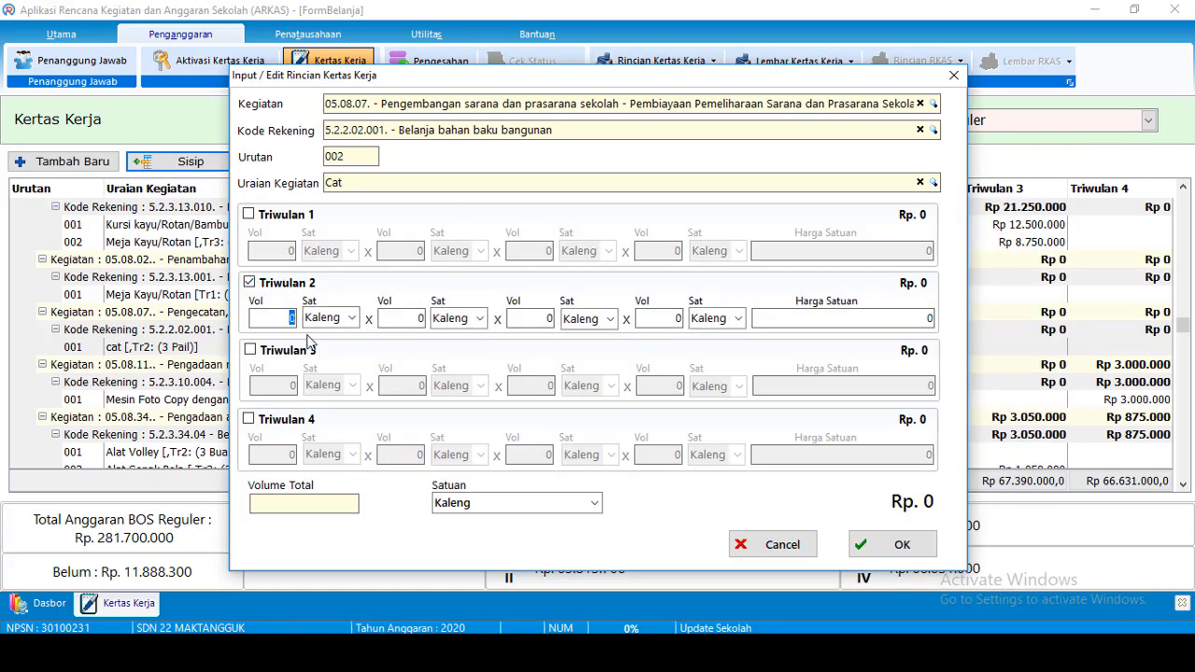
text(5)
click(860, 318)
text(200)
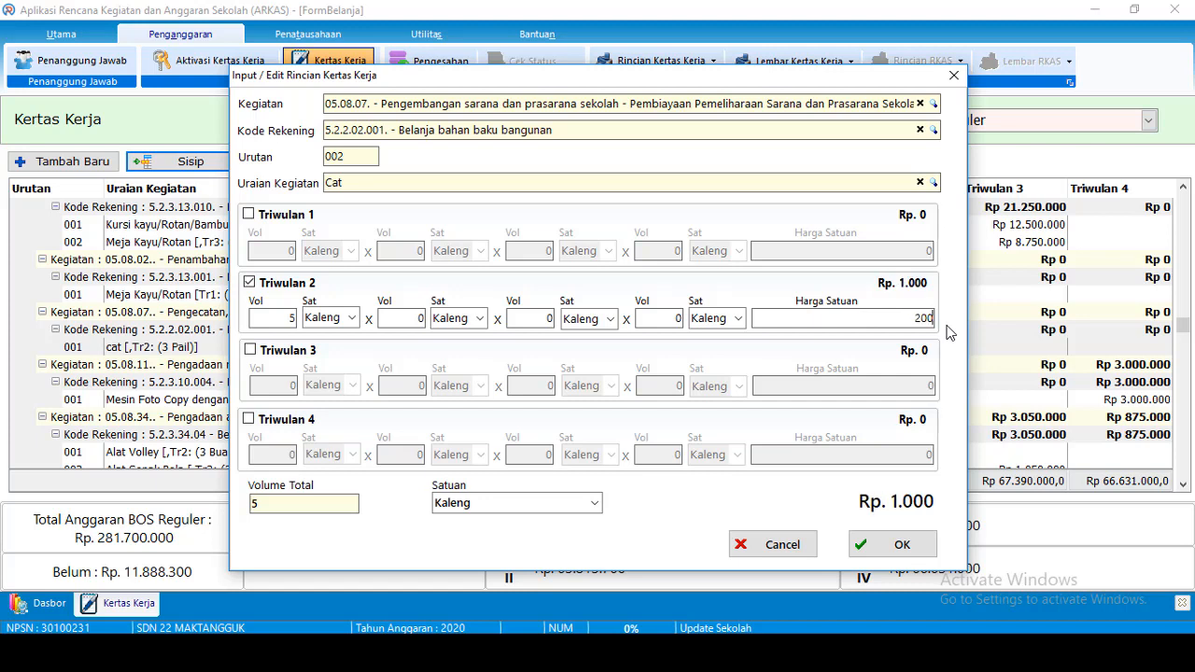
text(000)
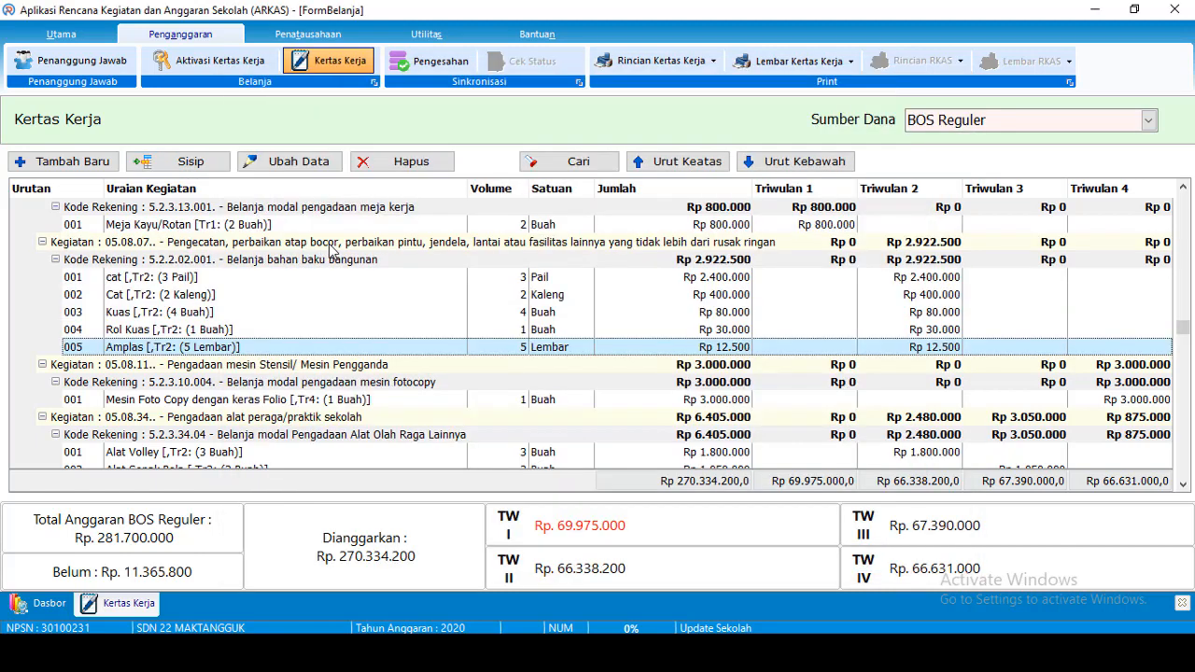
click(331, 245)
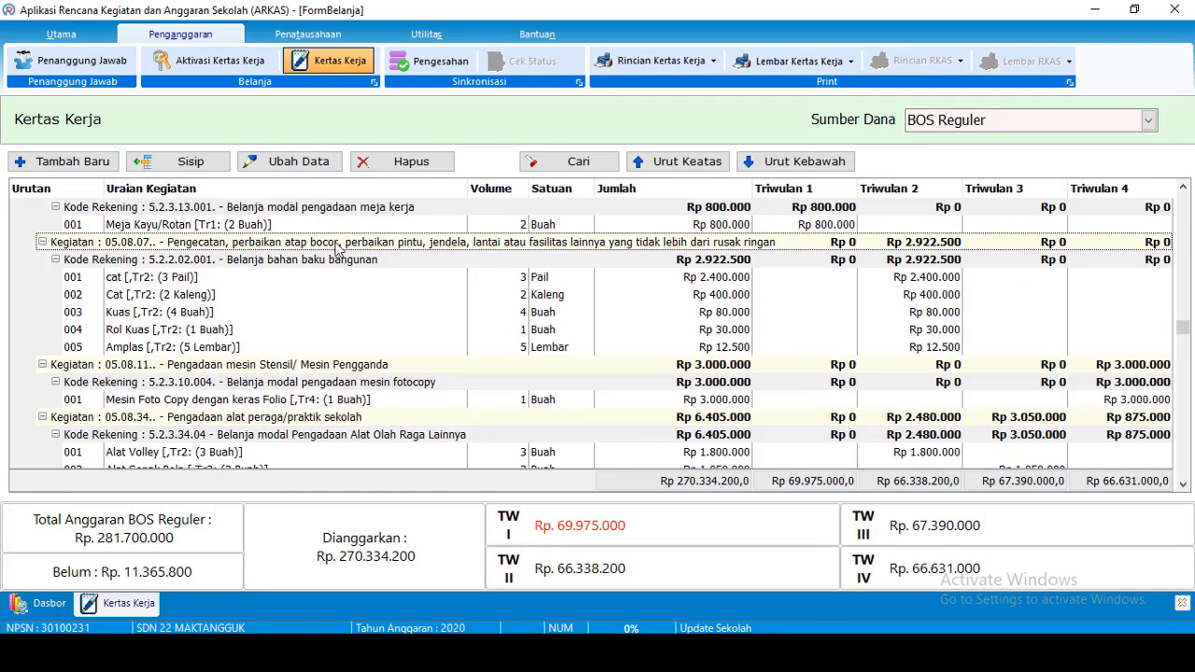
click(333, 263)
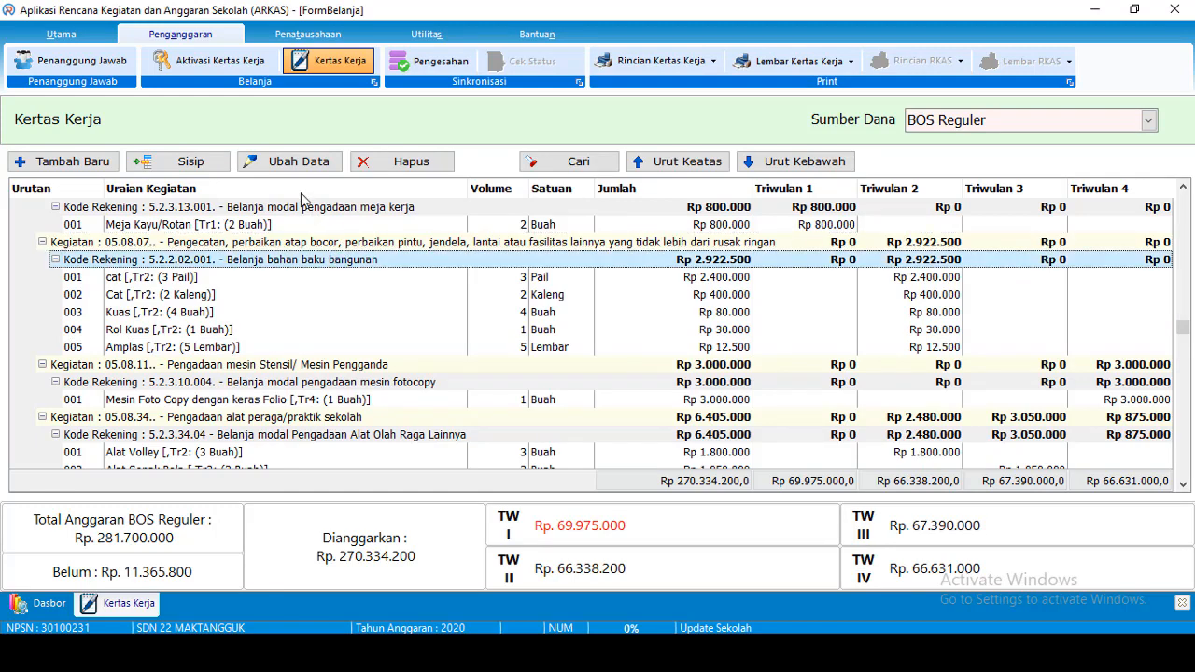
Insert a new item under labour wages account 5.2.2.03.006, described as 'Upah Tukang Cat'
click(205, 165)
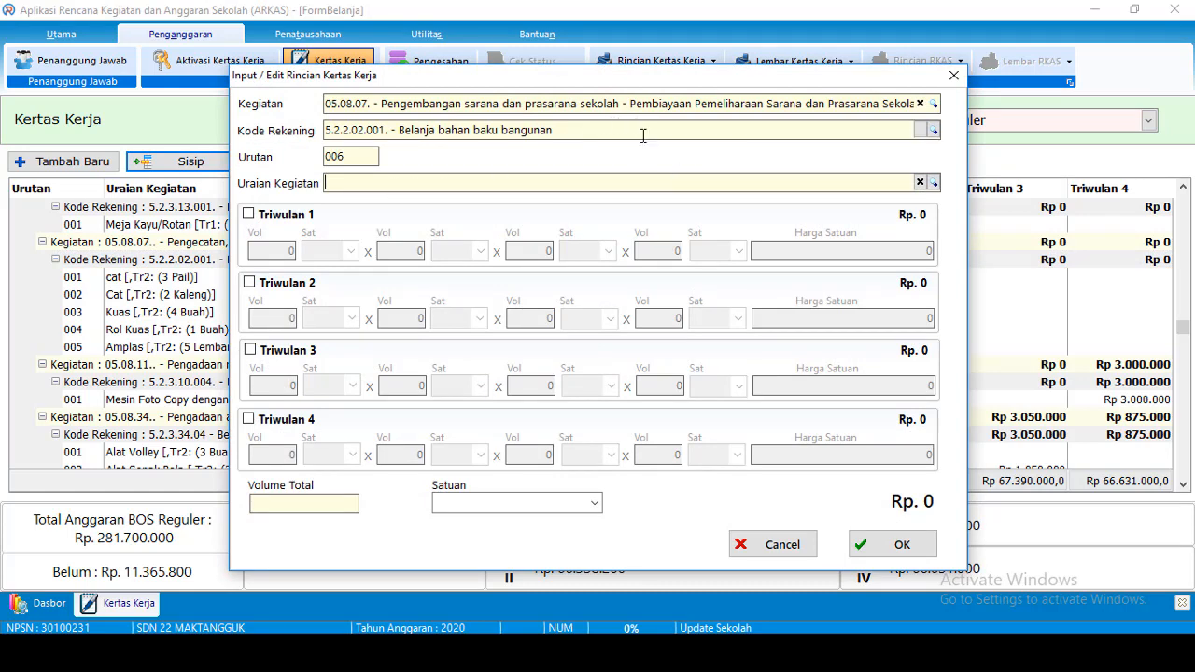
click(933, 131)
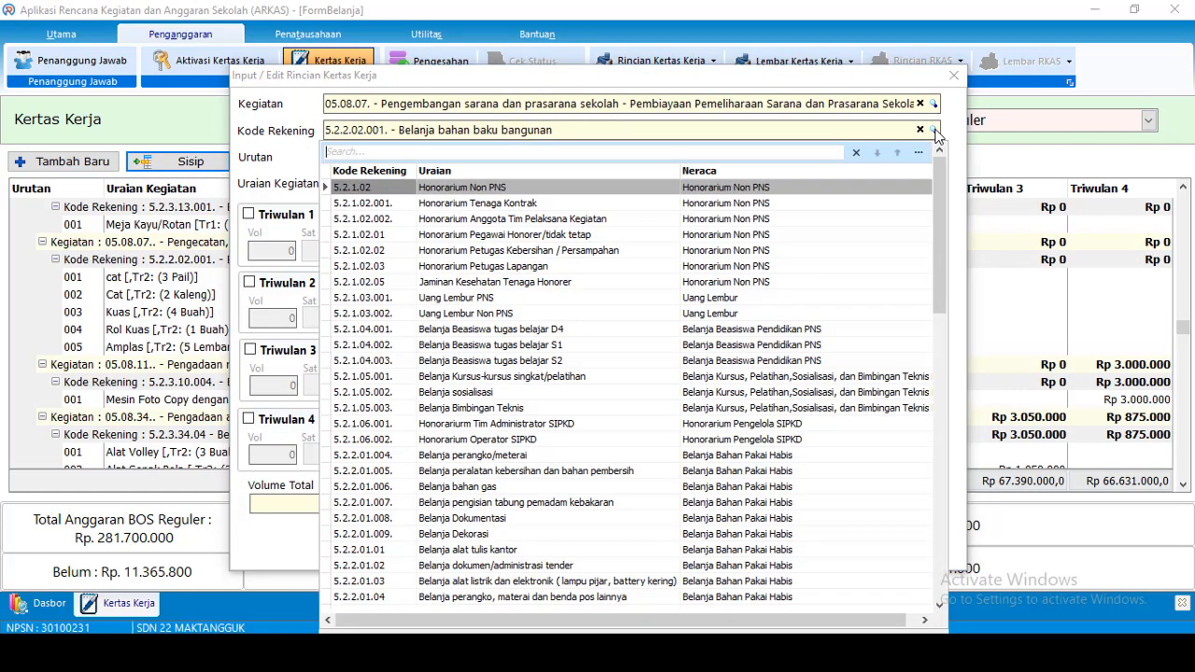
text(upah)
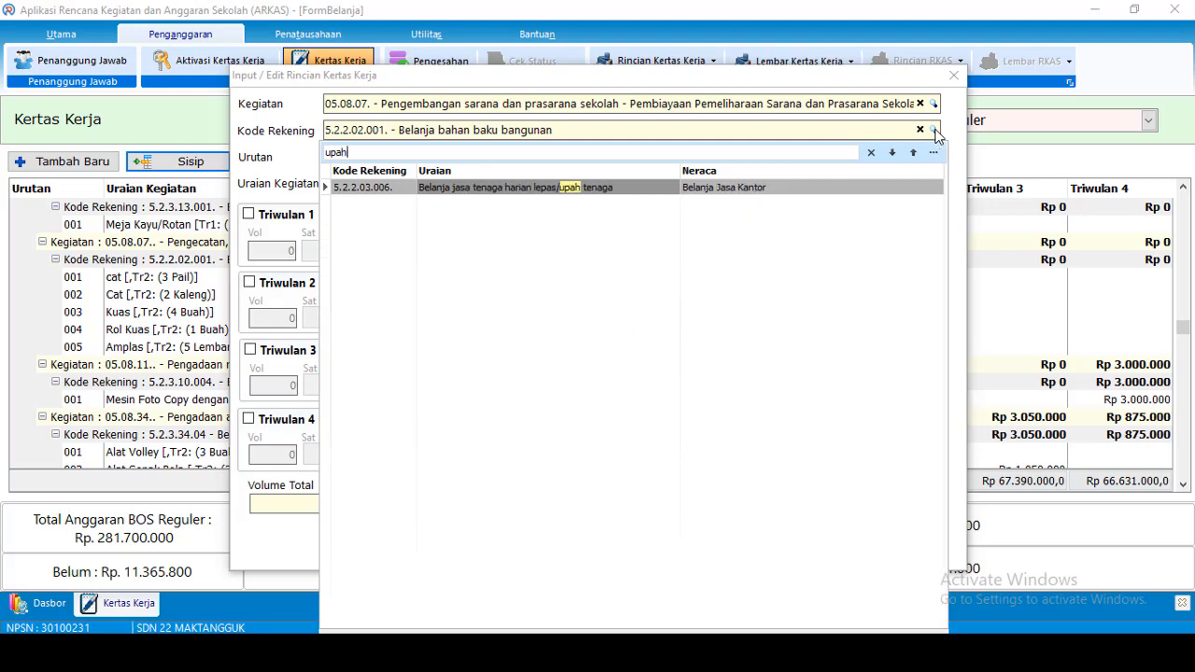
click(597, 186)
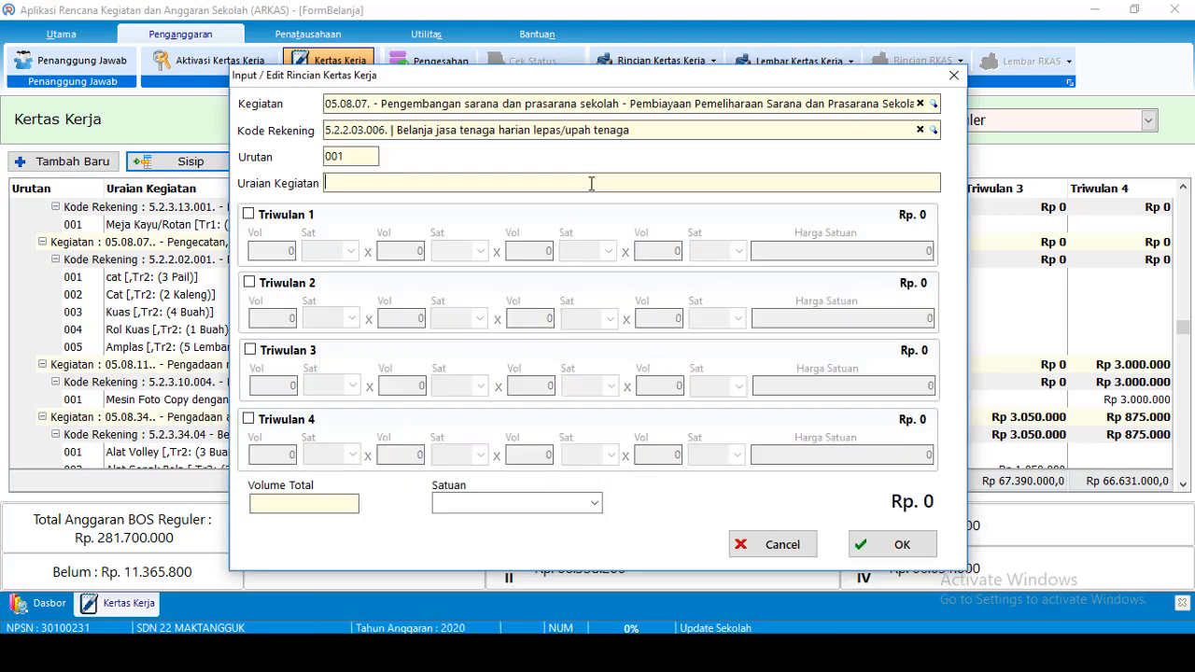
click(408, 182)
text(Upah Tukang Cat)
Budget quarter 2 as 2 Orang × 5 Hari at a unit price of 110000
click(249, 281)
click(292, 319)
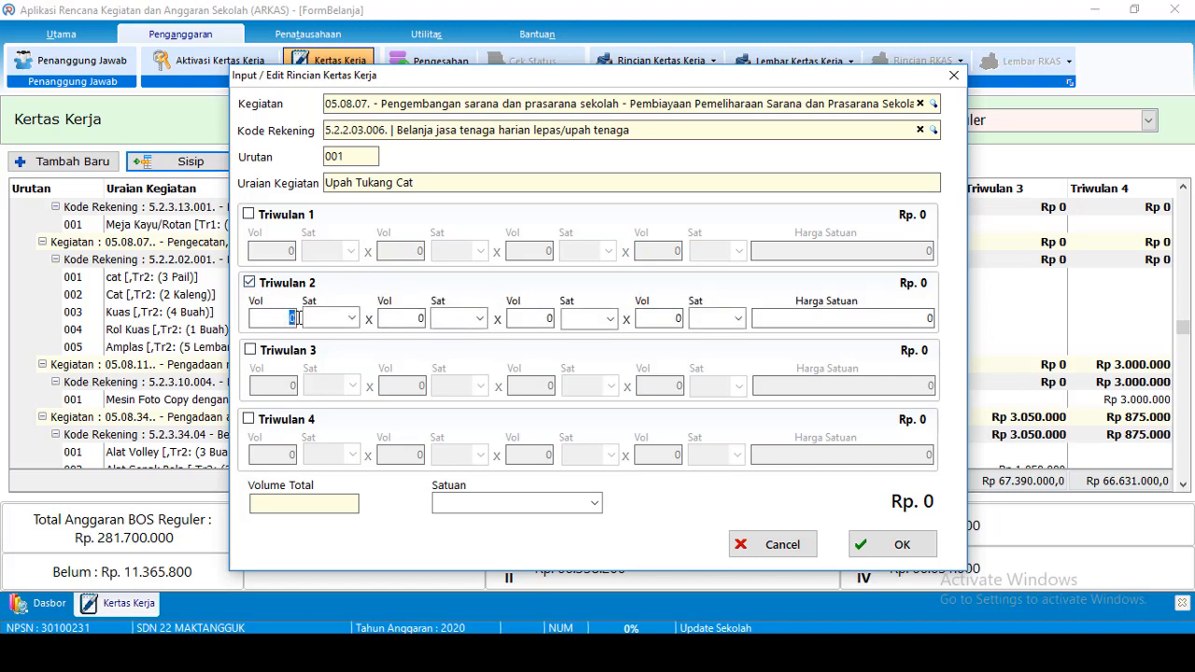
text(2)
click(351, 318)
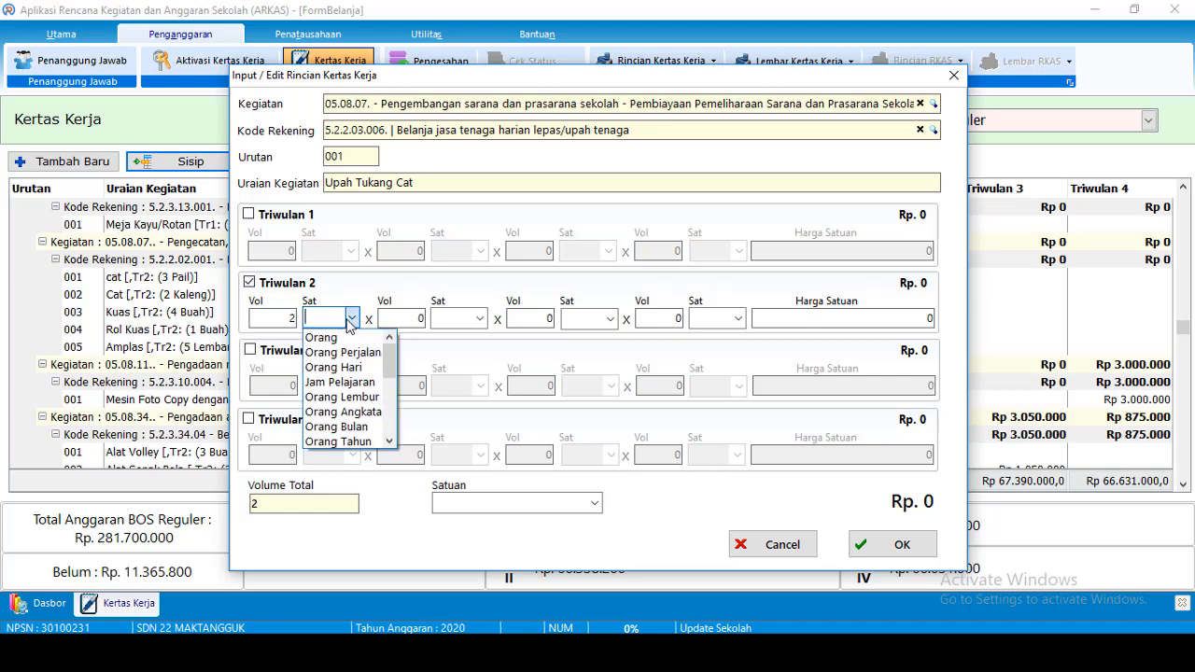
key(Down)
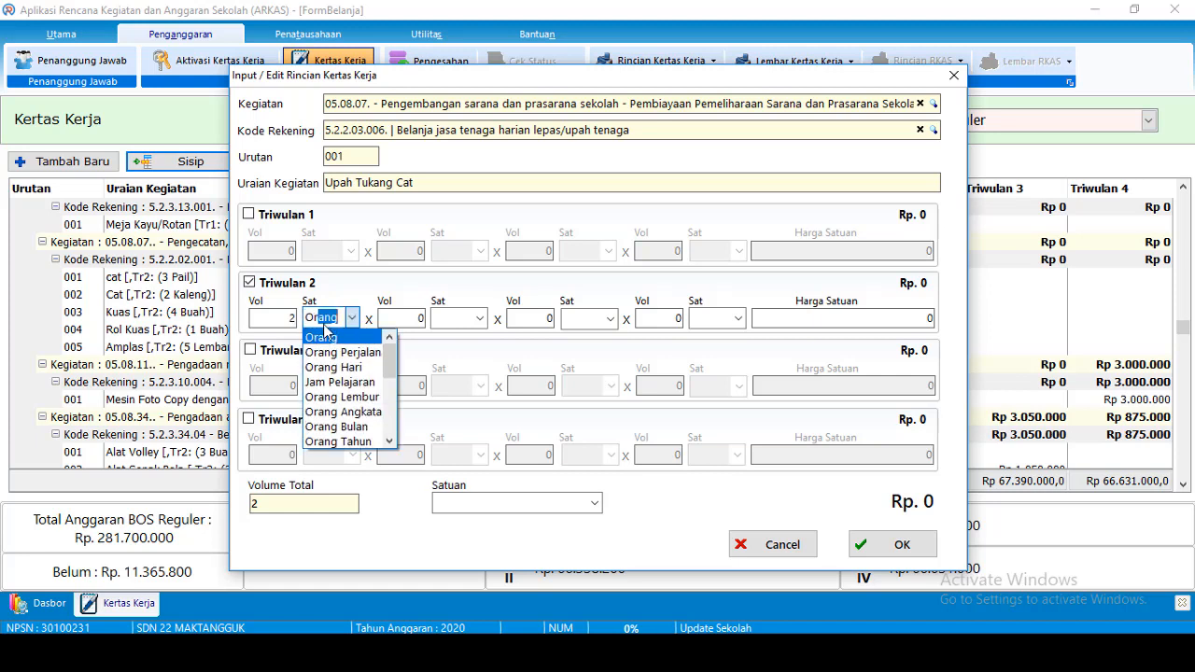
click(351, 319)
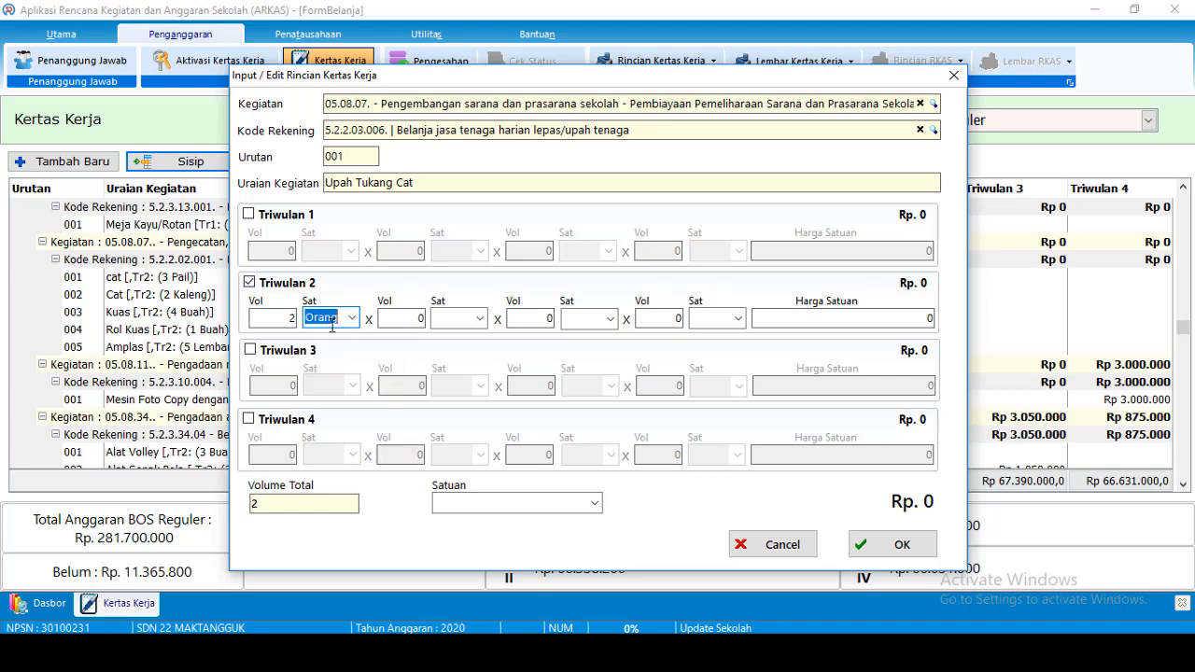
click(411, 320)
text(5)
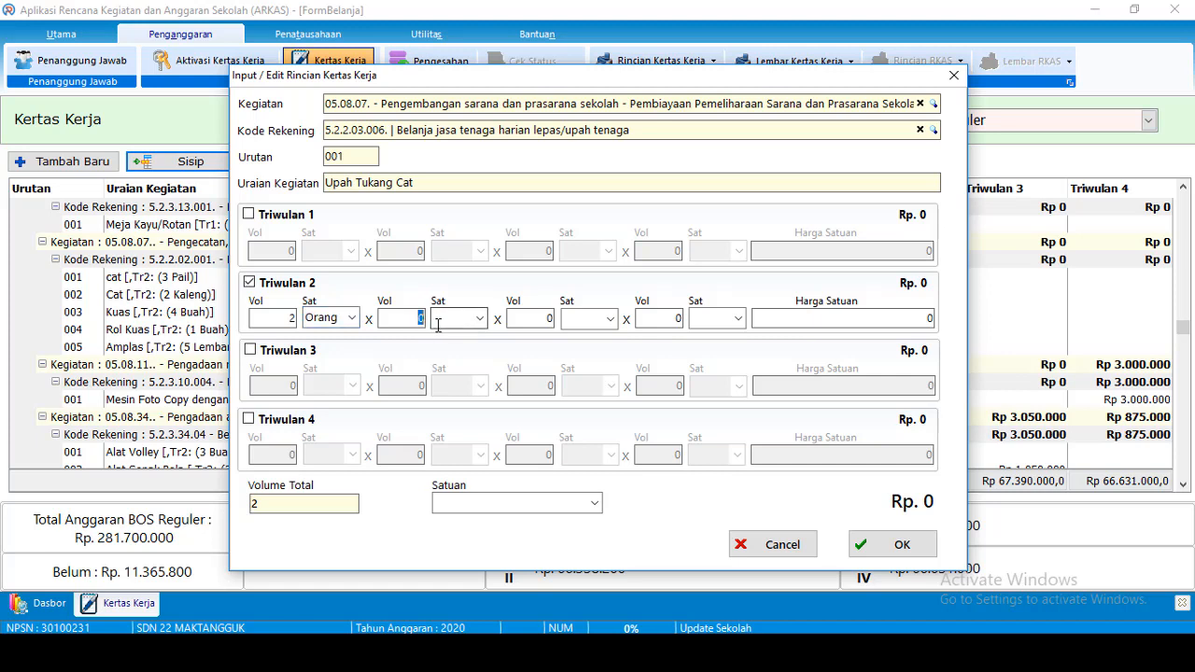
key(Tab)
text(Ha)
click(888, 324)
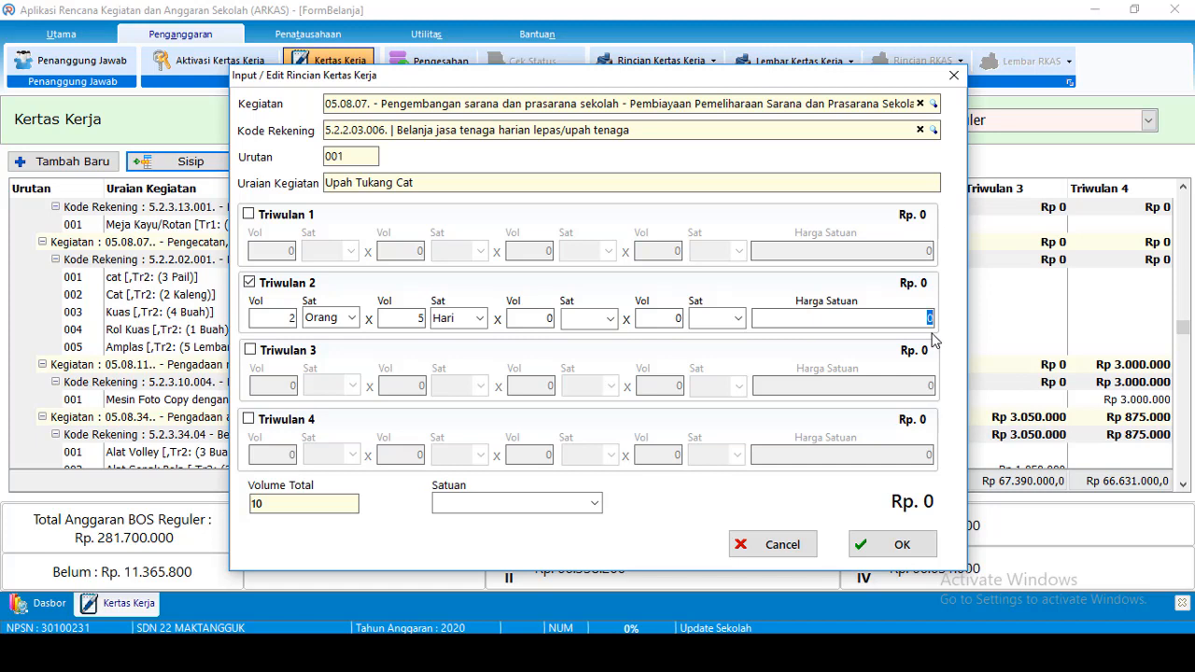
text(1100)
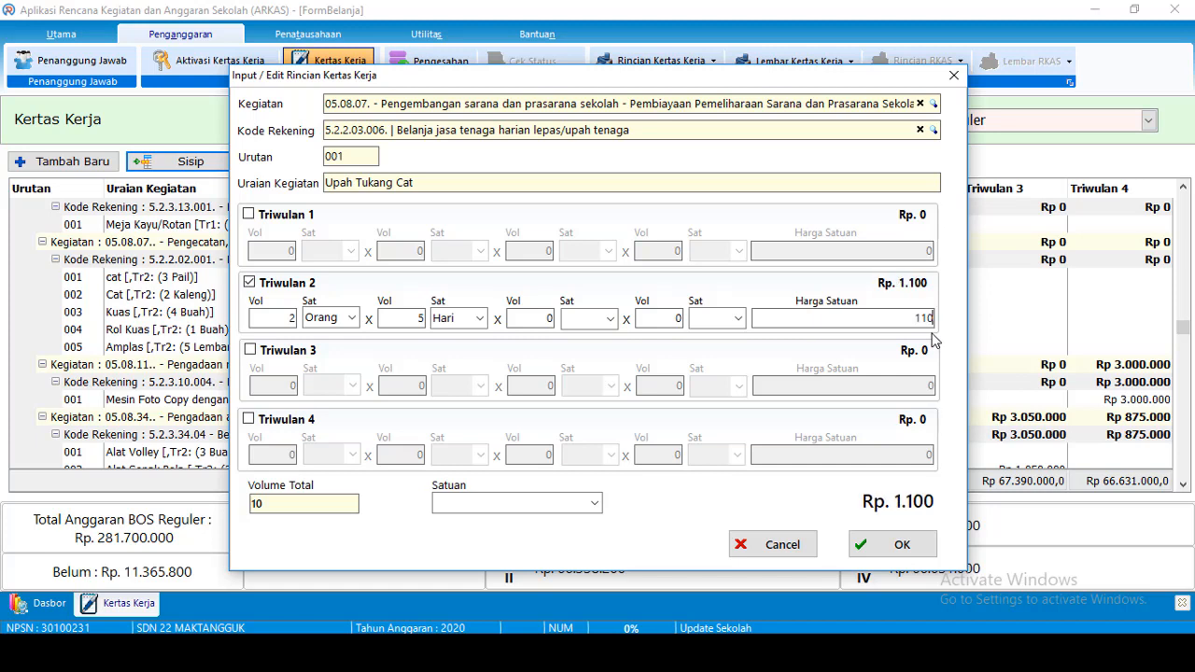
text(00)
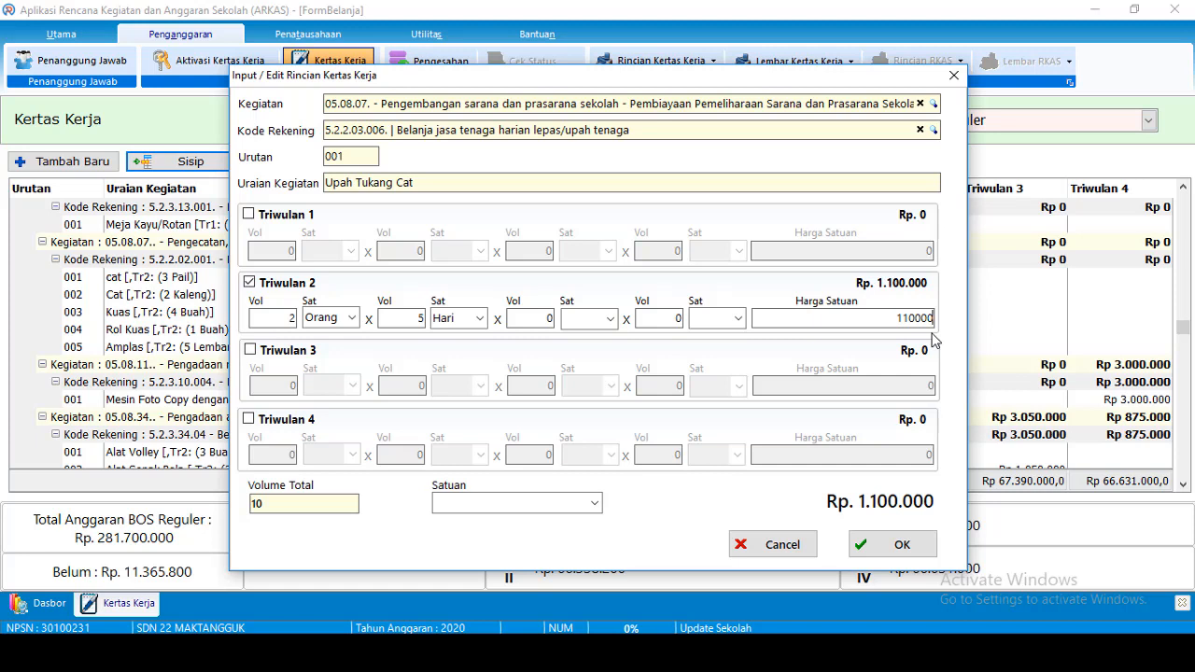
Set the overall unit to Orang Hari and save the painter's wage item
click(501, 503)
text(Or)
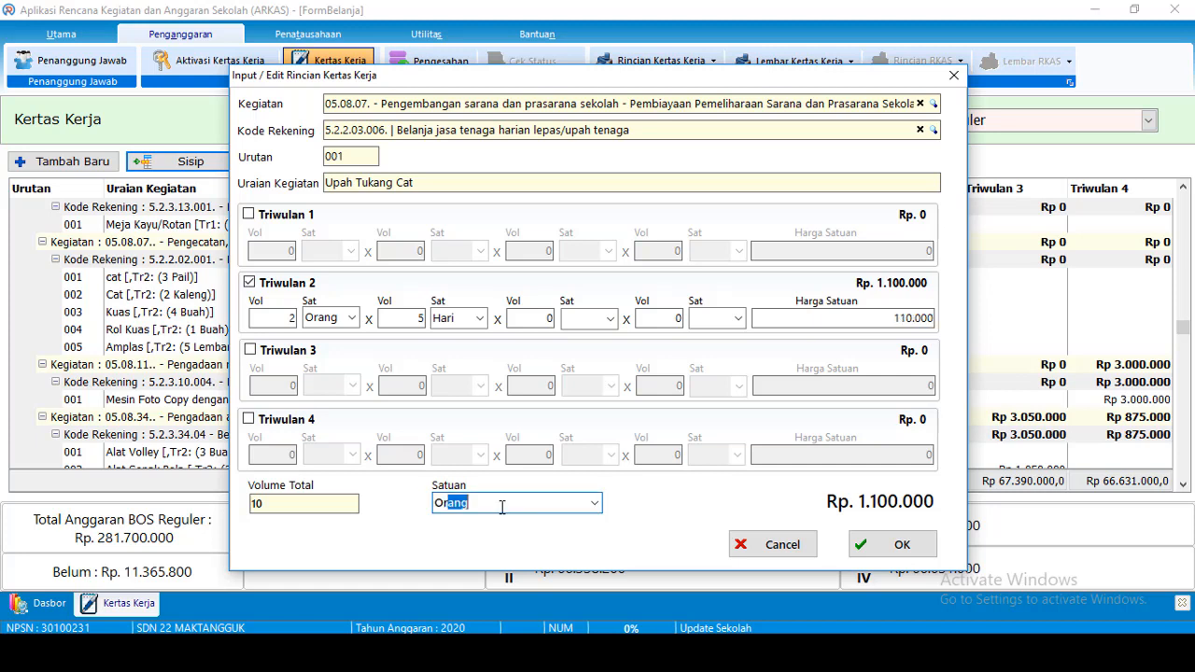
text(ang Hari)
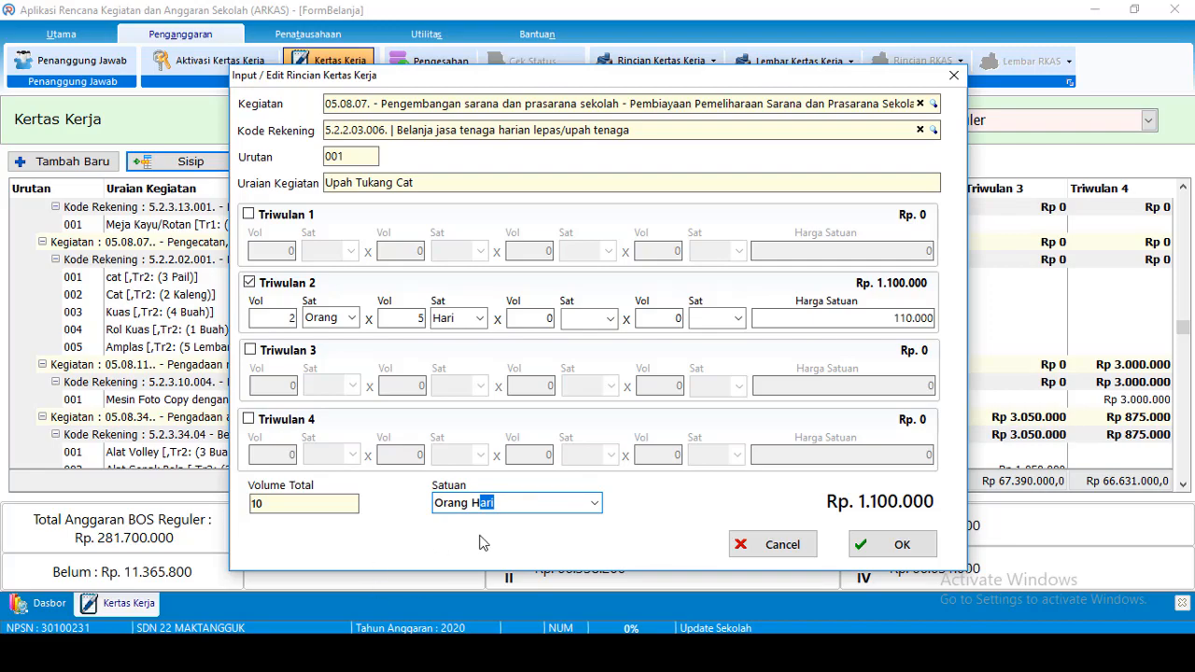
click(891, 545)
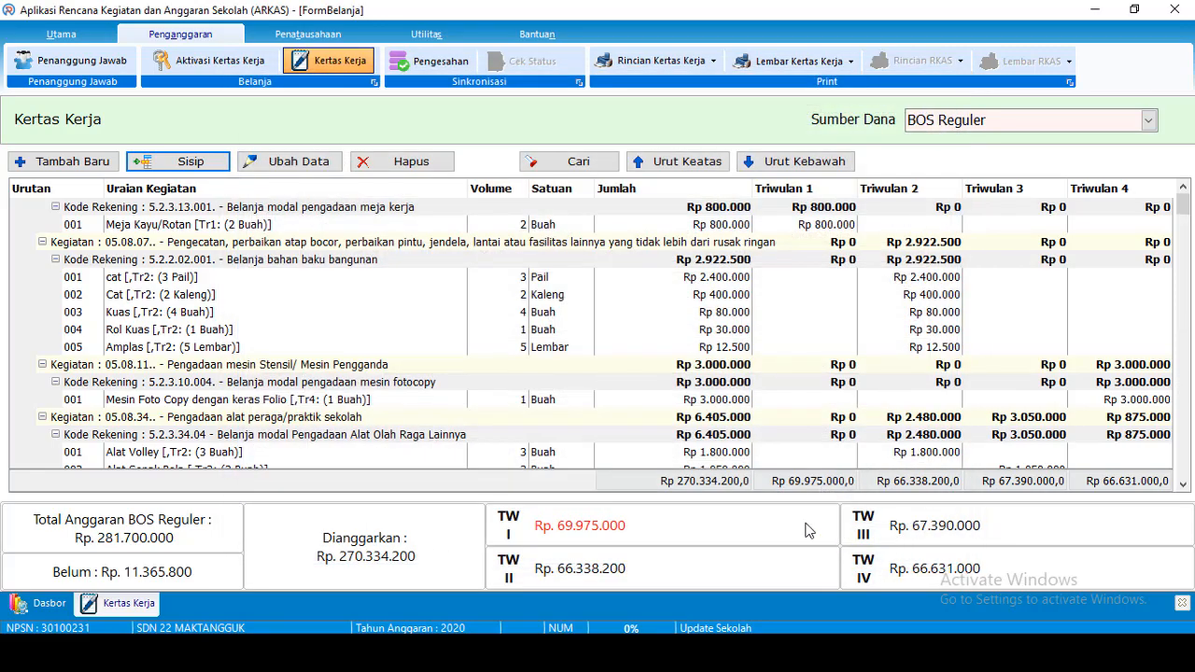
scroll(538, 411, down, 2)
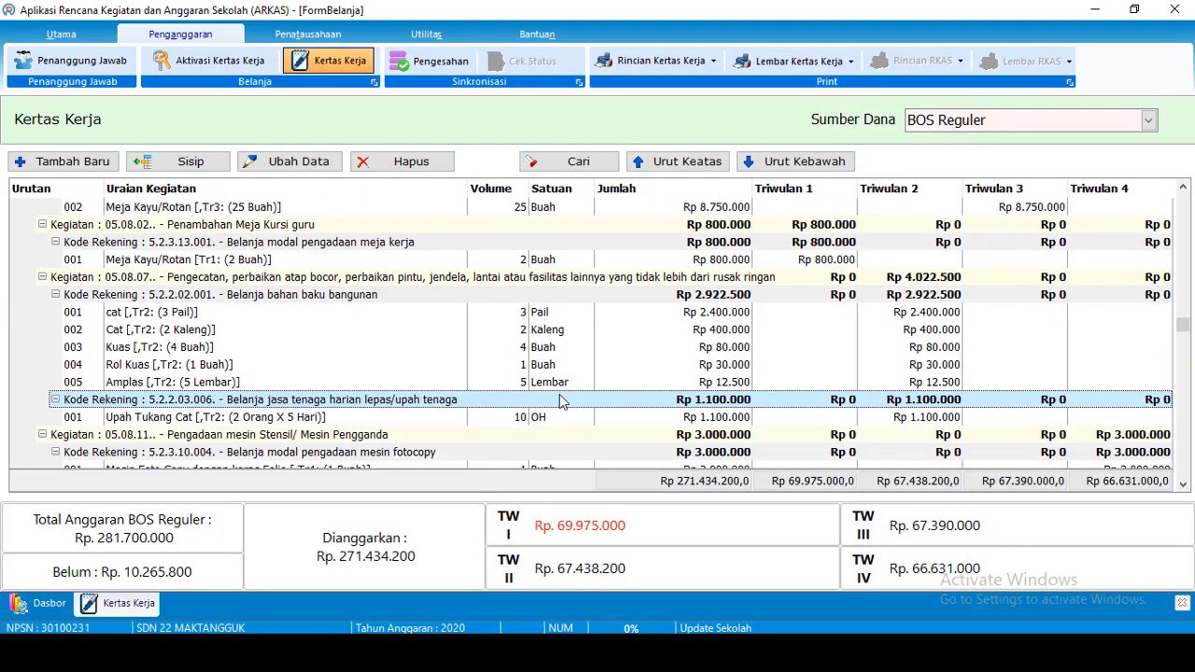
click(297, 366)
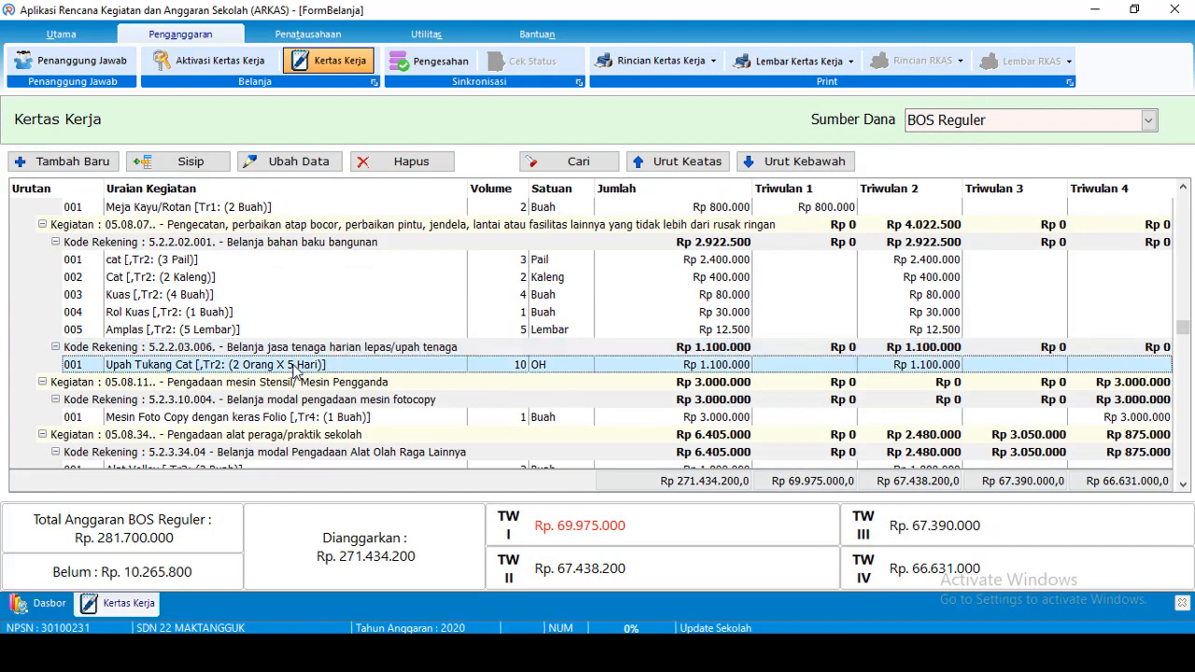
double_click(327, 369)
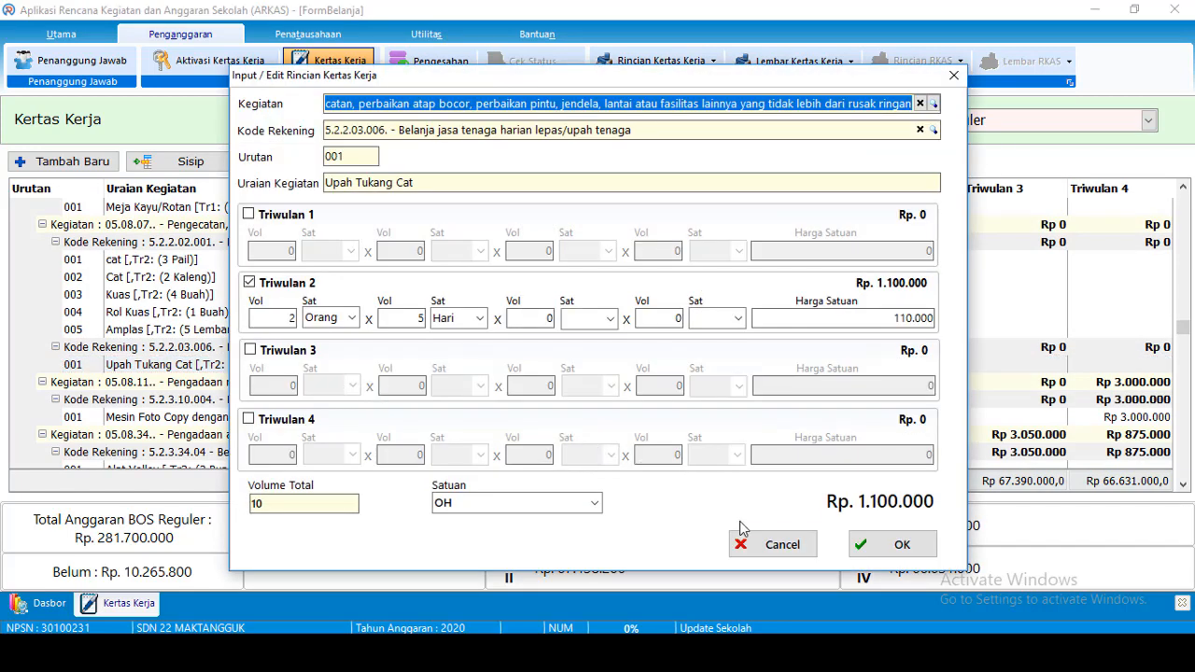
click(773, 544)
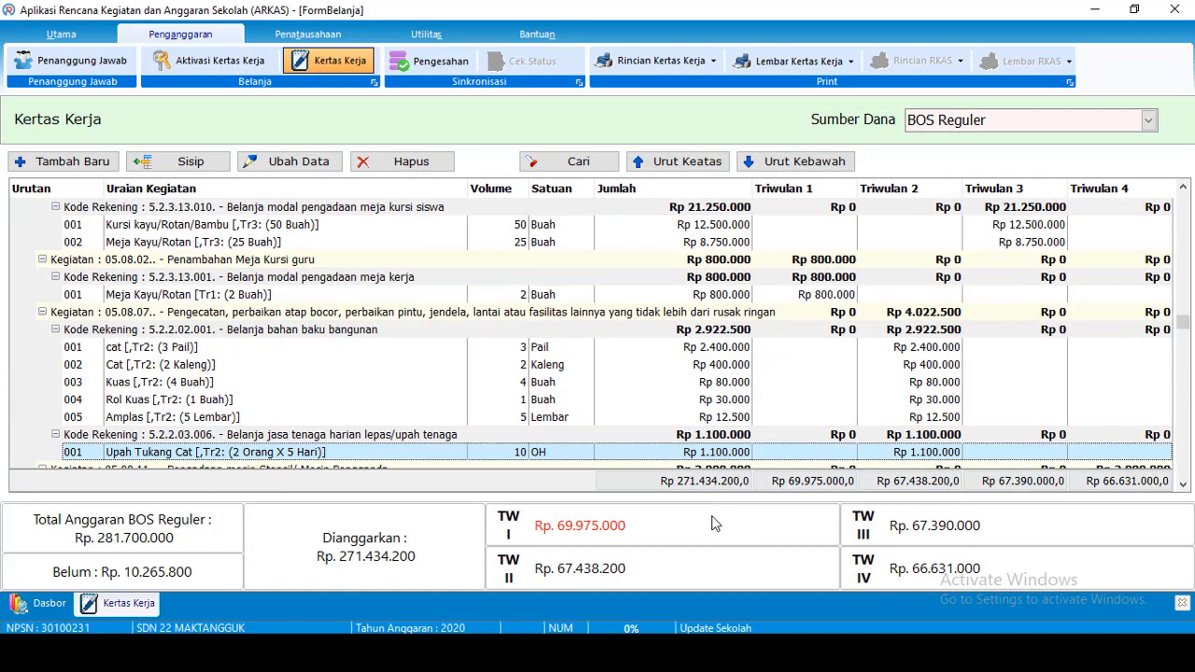
scroll(712, 519, down, 2)
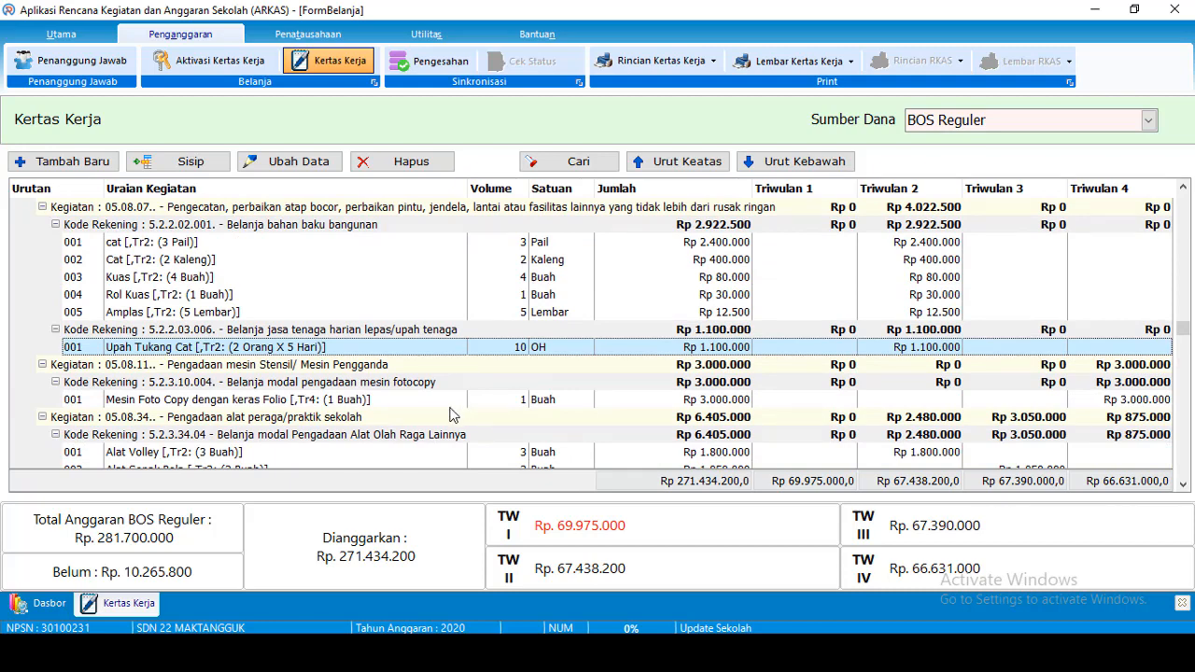
click(252, 225)
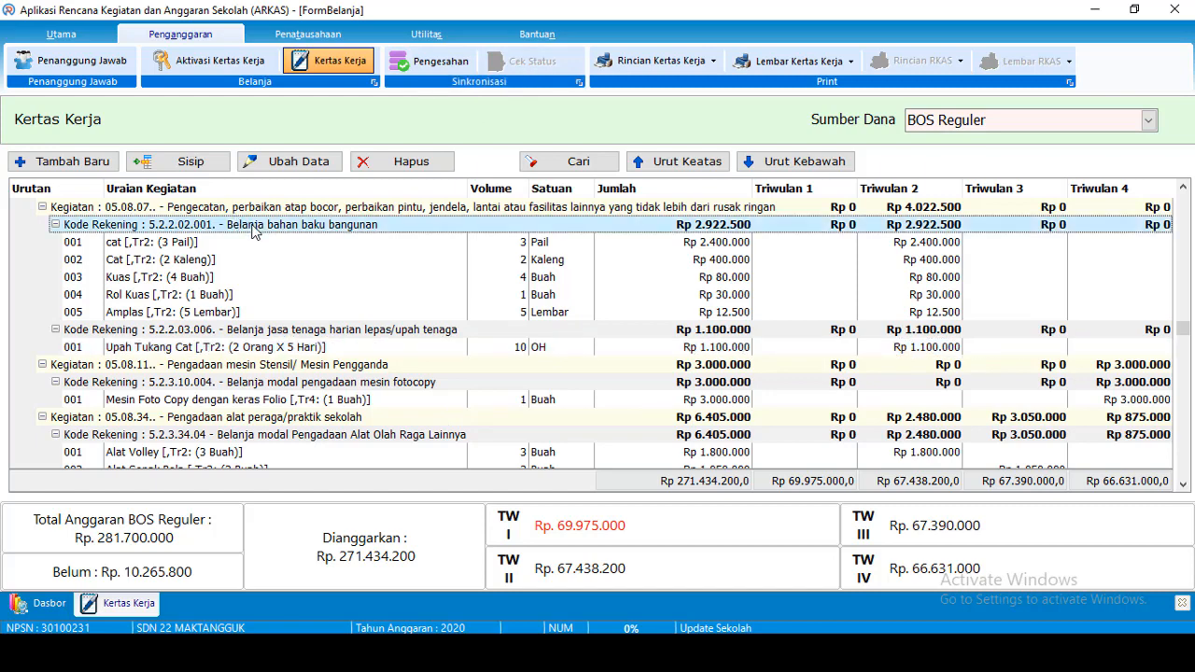
Insert Daun pintu/Jendela with quarter 2 volume 2 at 1425000 each and save it
click(191, 162)
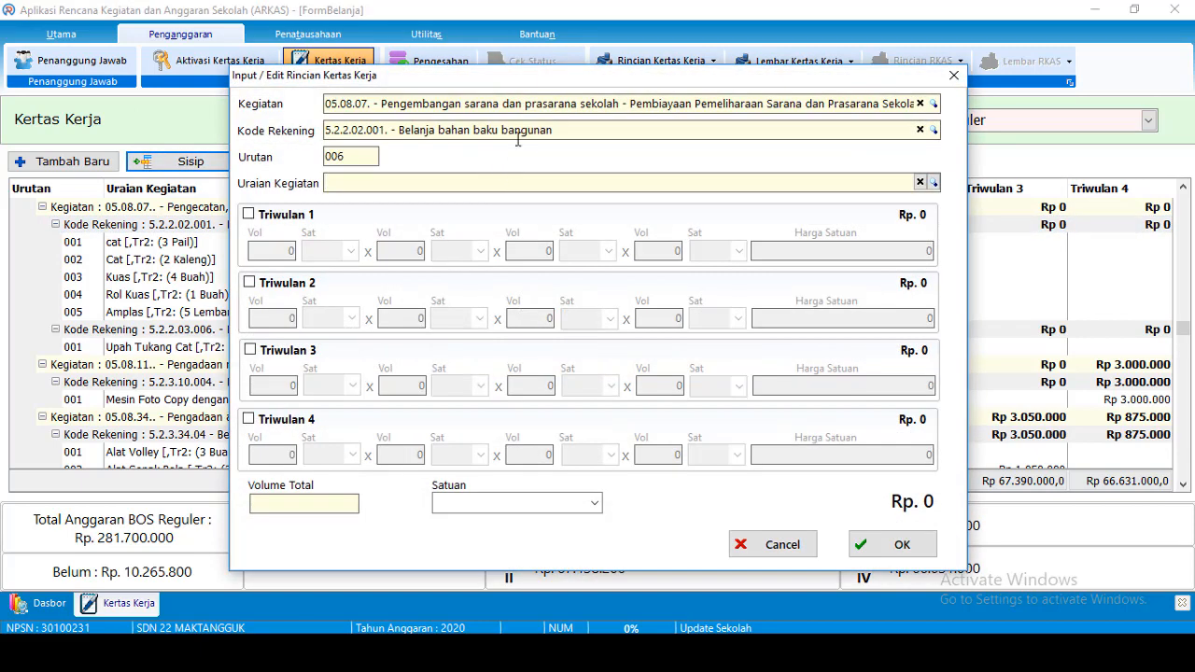
text(pin)
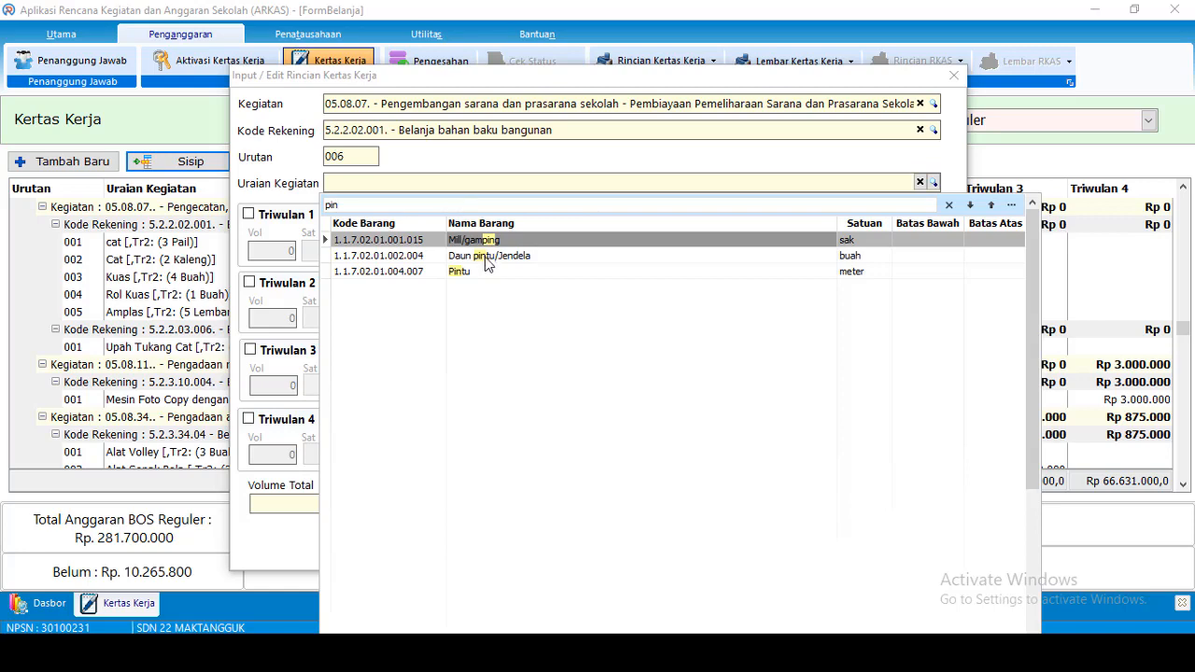
click(485, 256)
double_click(485, 260)
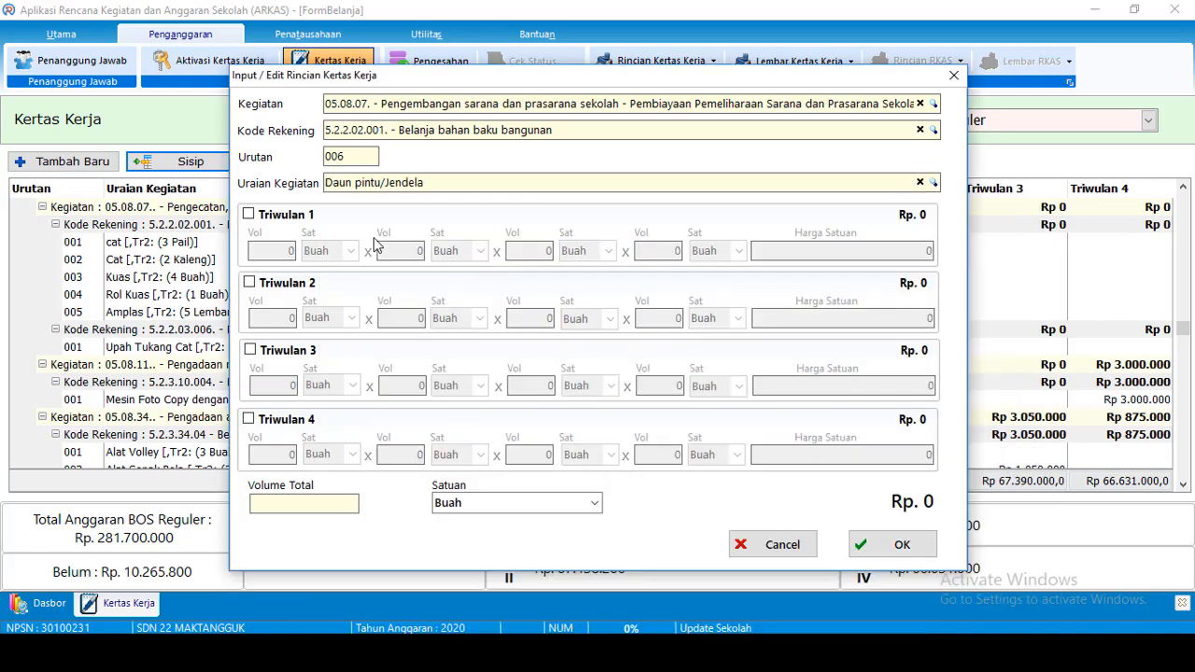
click(278, 288)
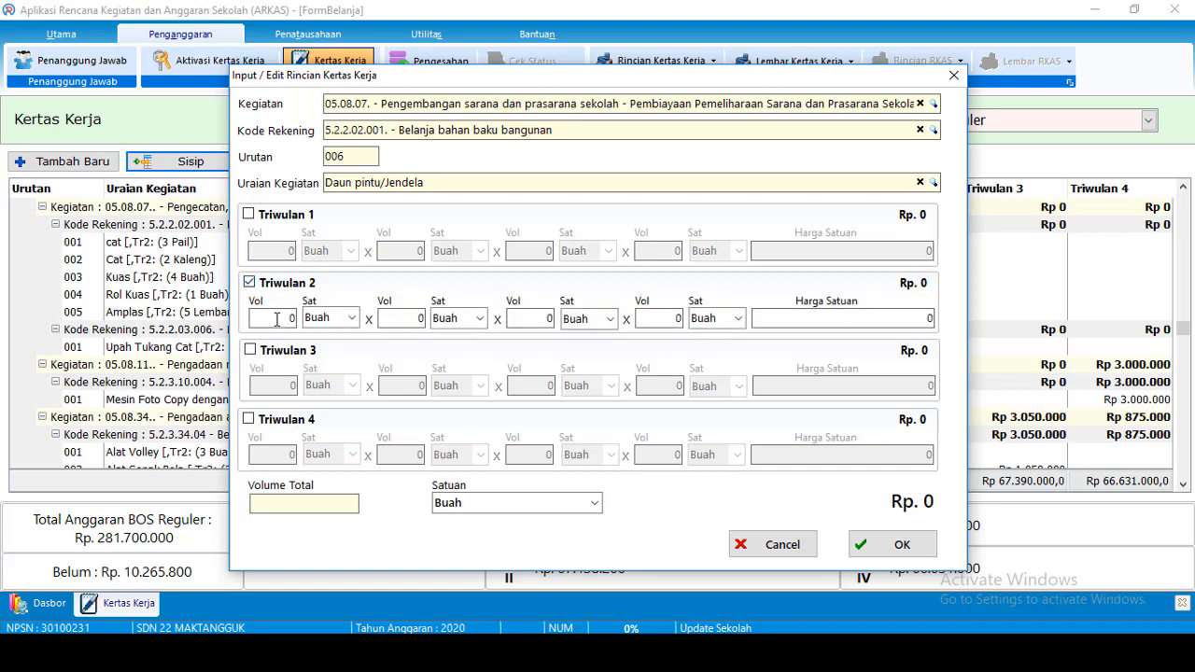
drag(275, 318, 309, 320)
text(2)
drag(909, 316, 963, 317)
text(1425000)
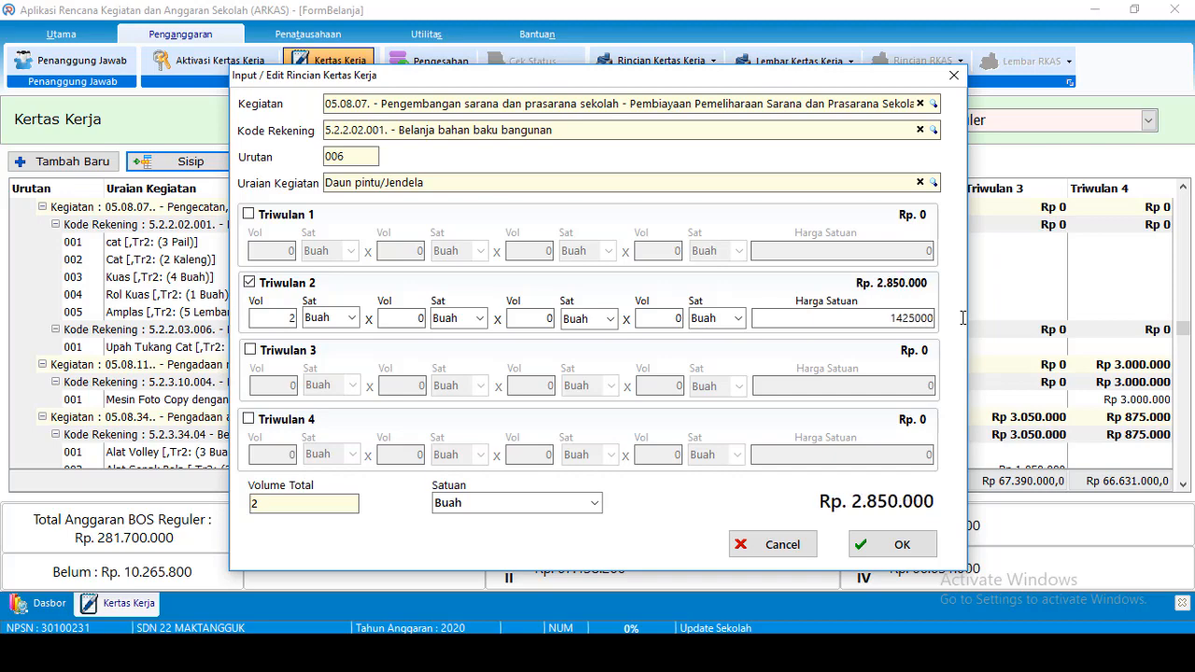
click(901, 547)
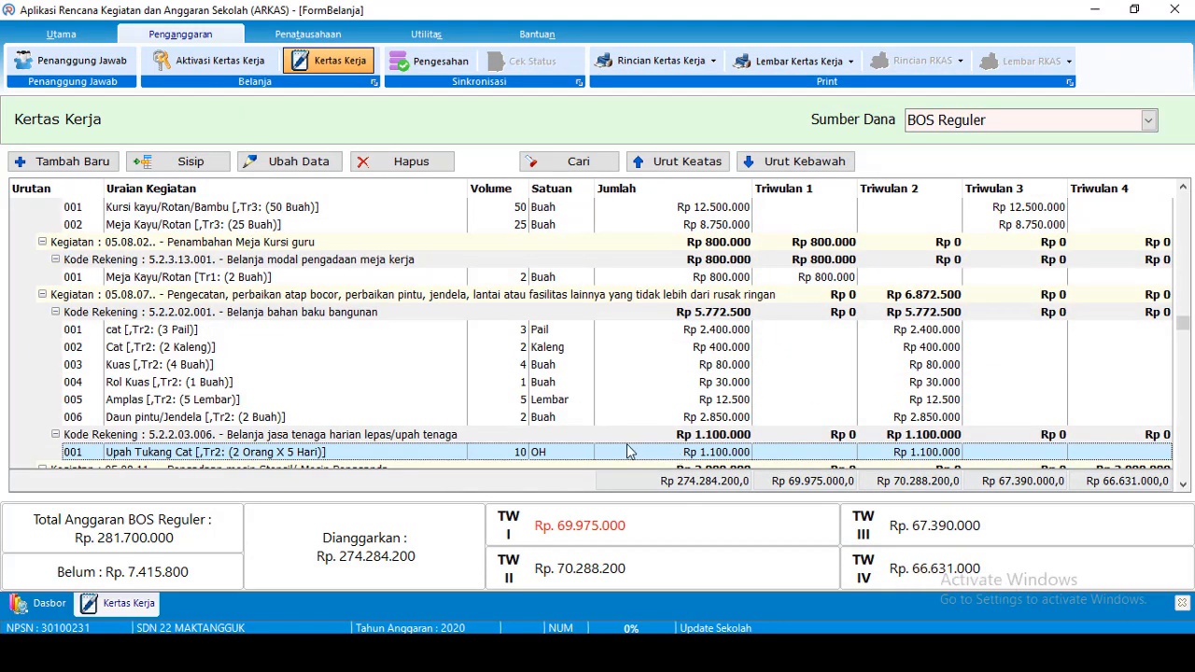
Start a new budget entry and filter the activity list by 'prak' after trying 'olahraga'
click(70, 170)
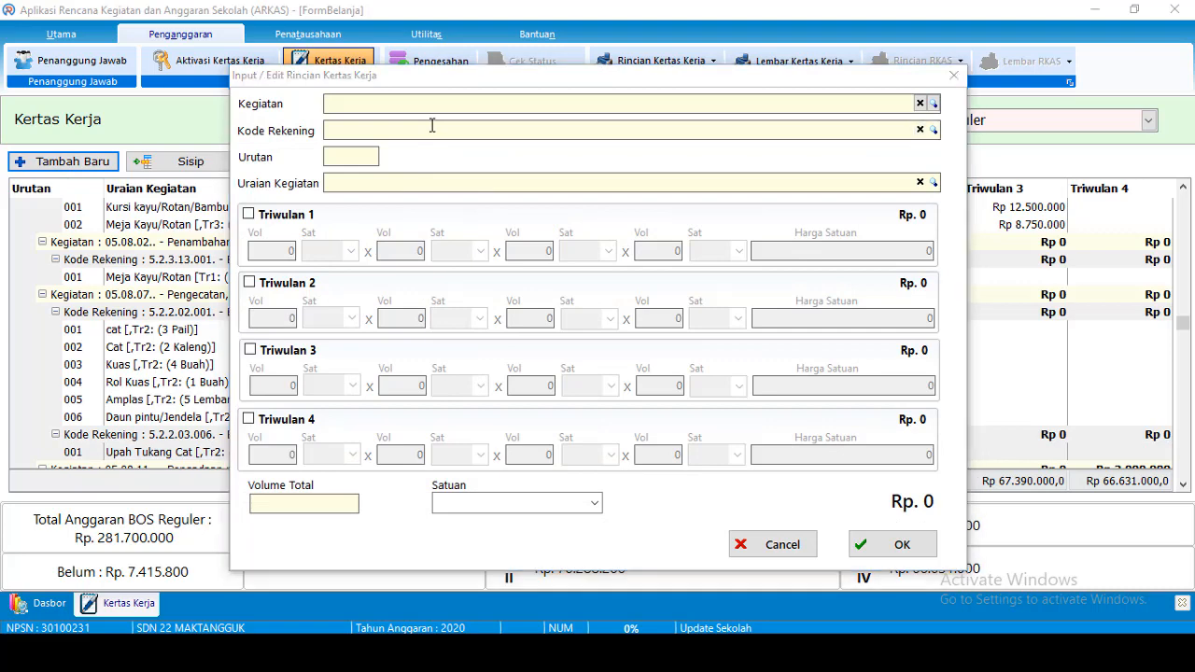
text(olah)
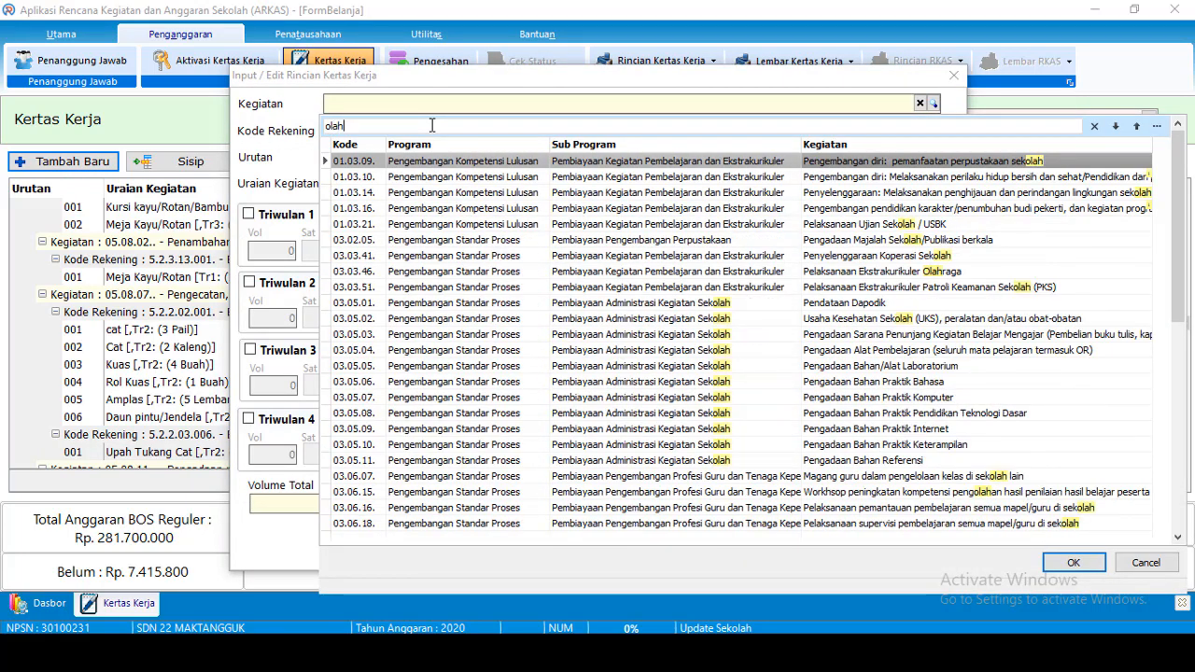
text(r)
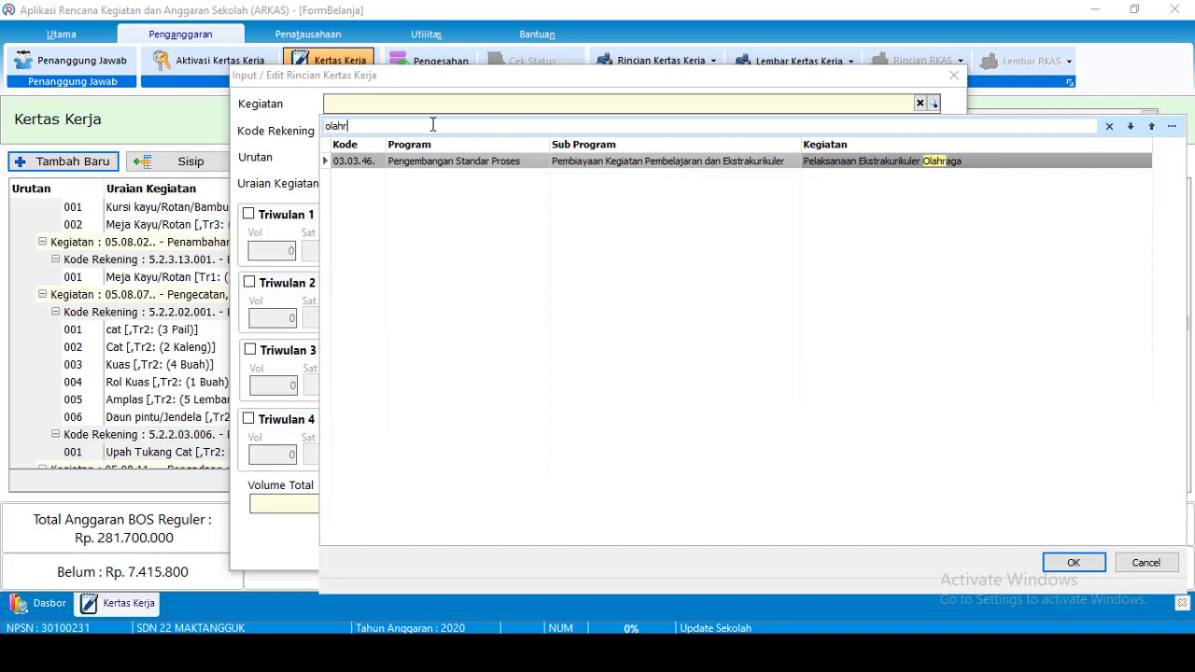
key(BackSpace)
text(r)
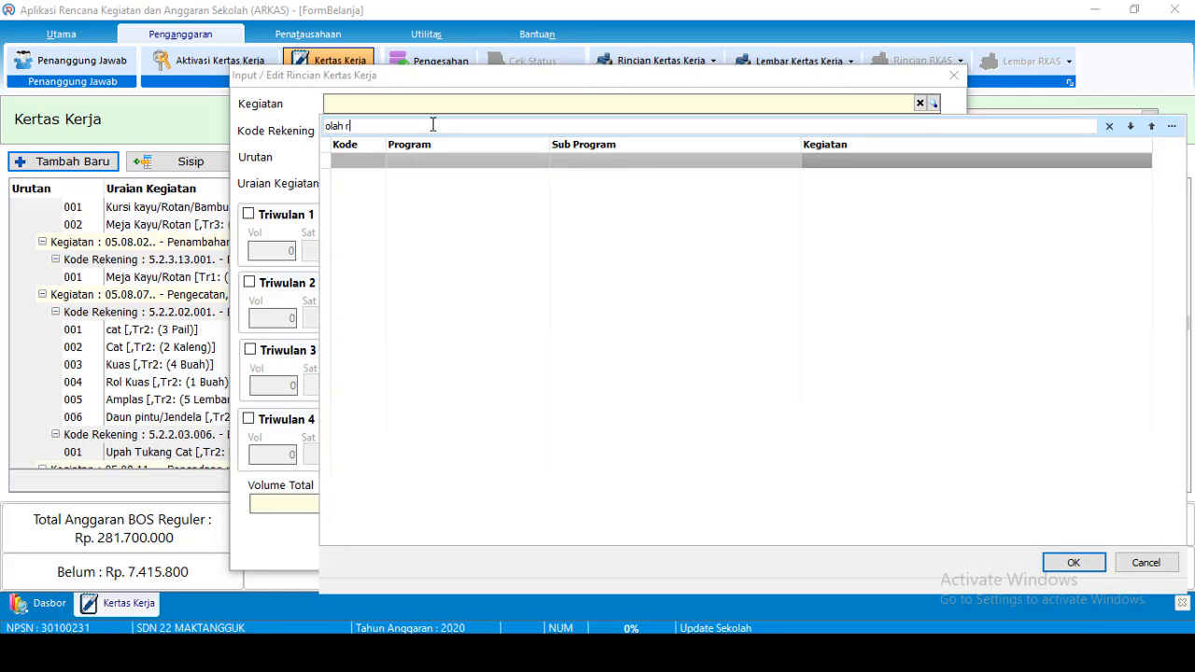
text(a)
key(BackSpace)
key(BackSpace)
key(BackSpace)
key(BackSpace)
key(BackSpace)
key(BackSpace)
key(BackSpace)
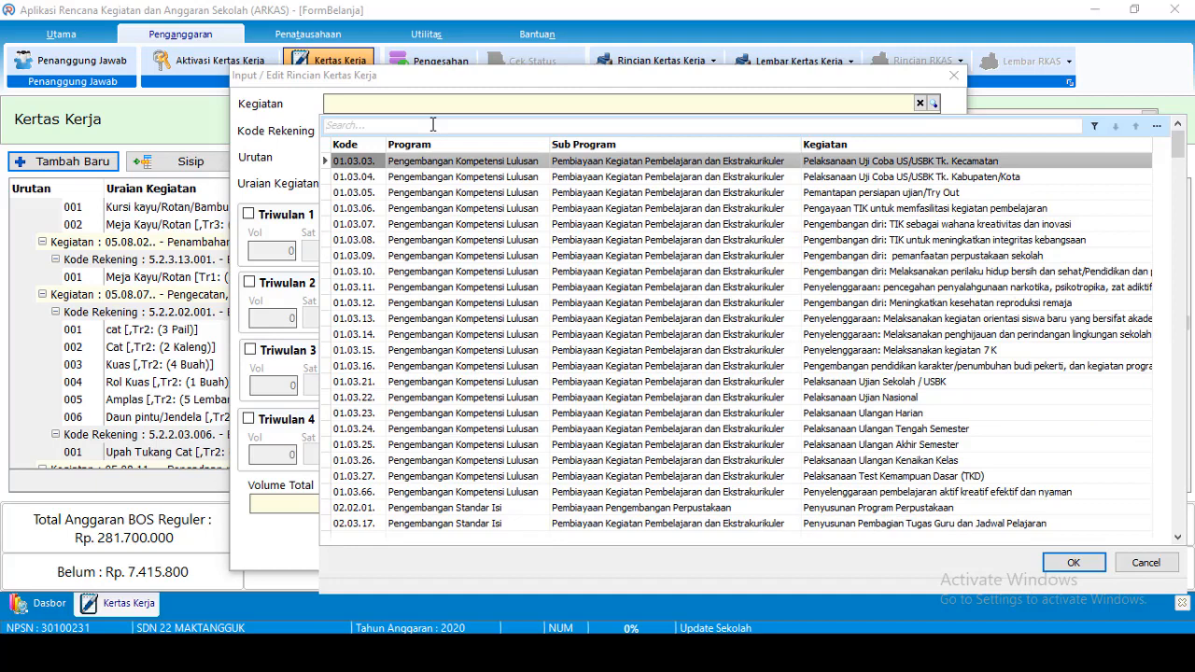
text(prak)
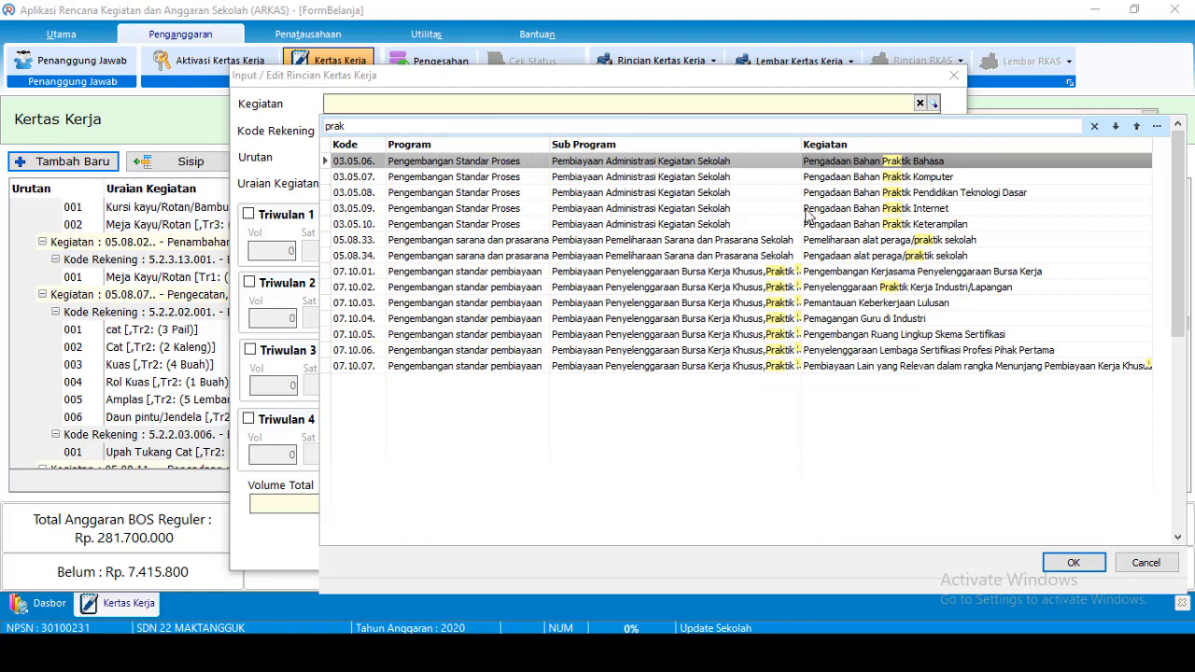
Choose activity 05.08.34, set account Belanja modal alat olah raga, and search goods for 'gaw'
double_click(863, 257)
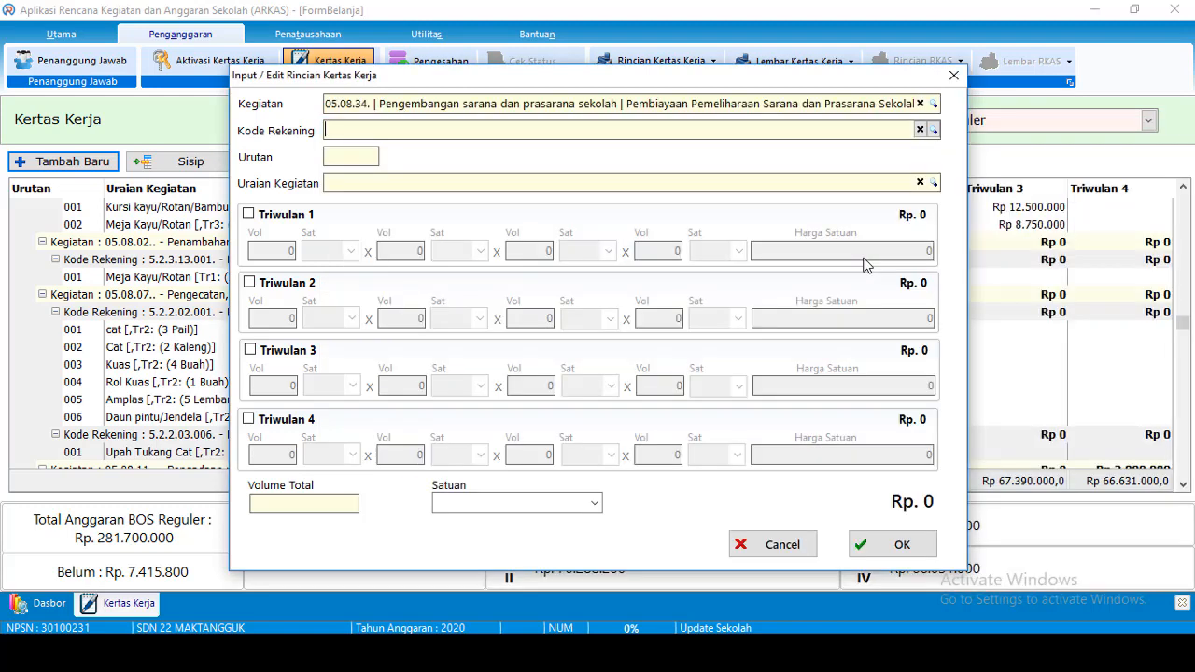
click(625, 128)
text(ola)
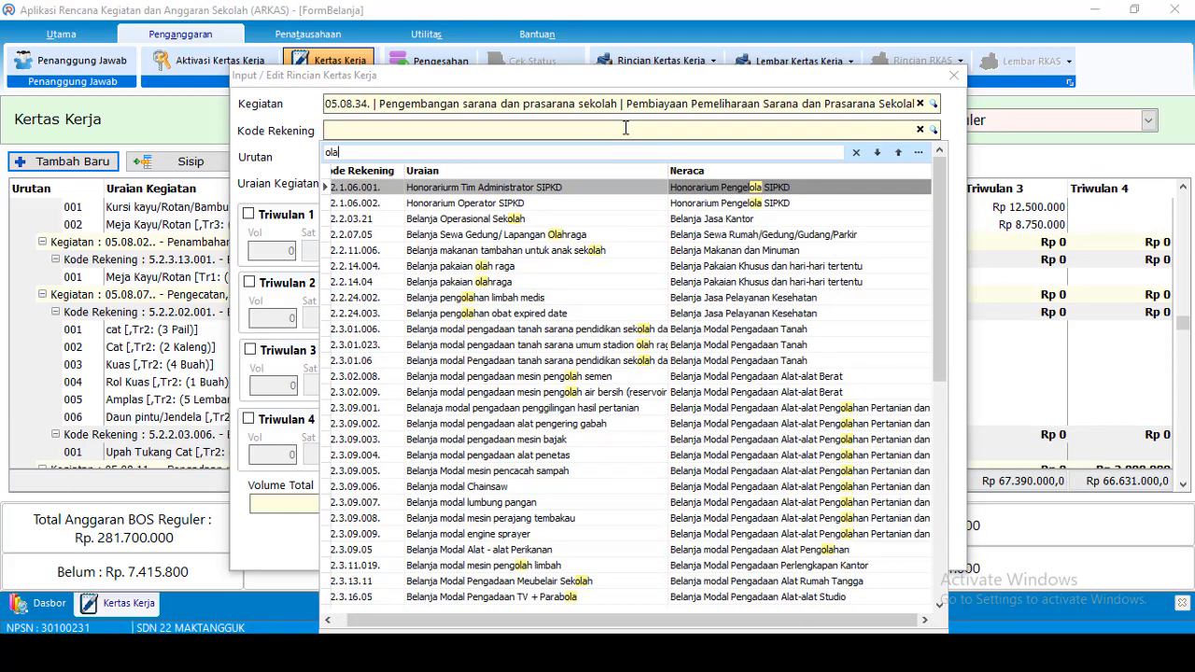
text(h r)
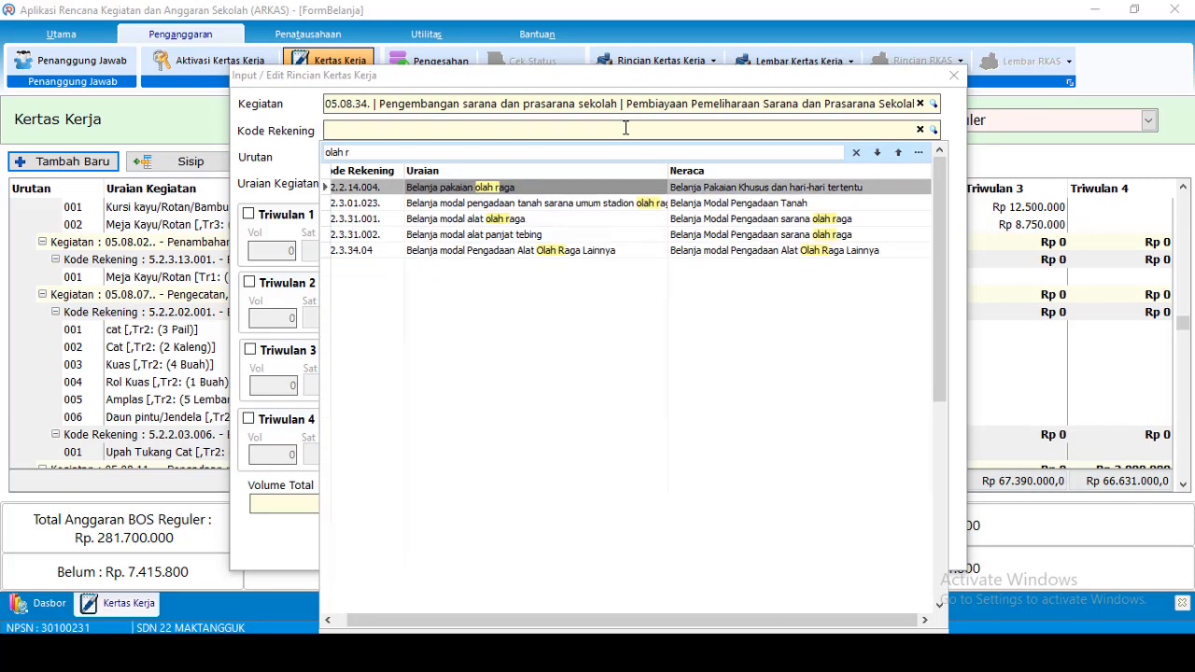
click(510, 220)
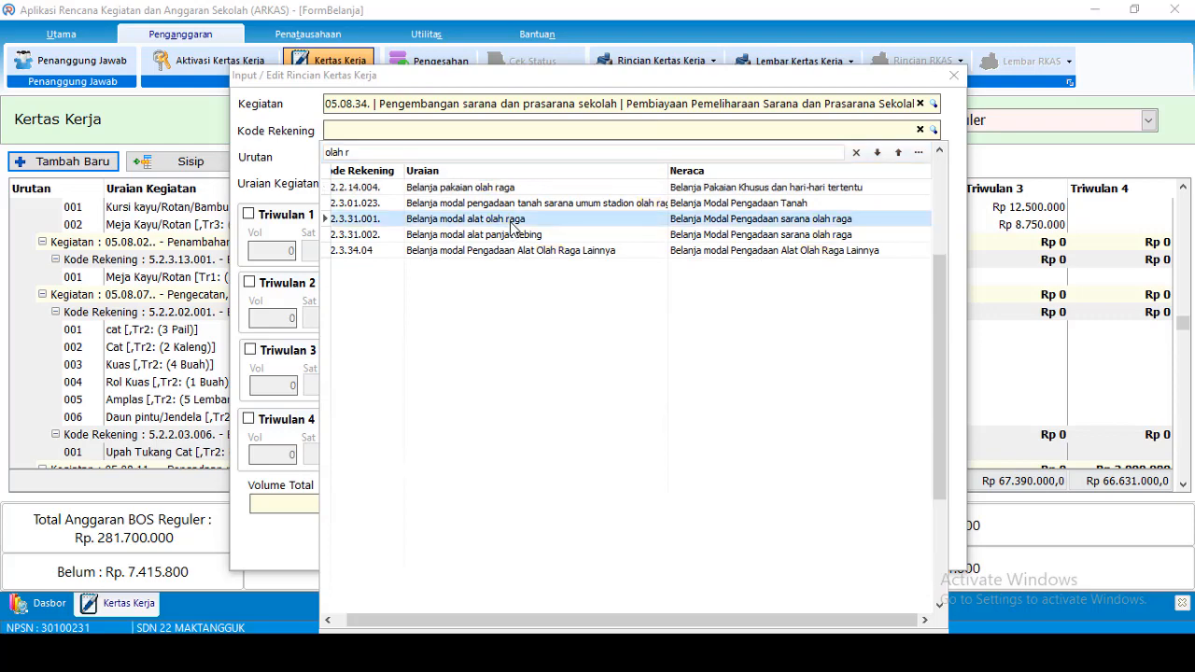
click(604, 225)
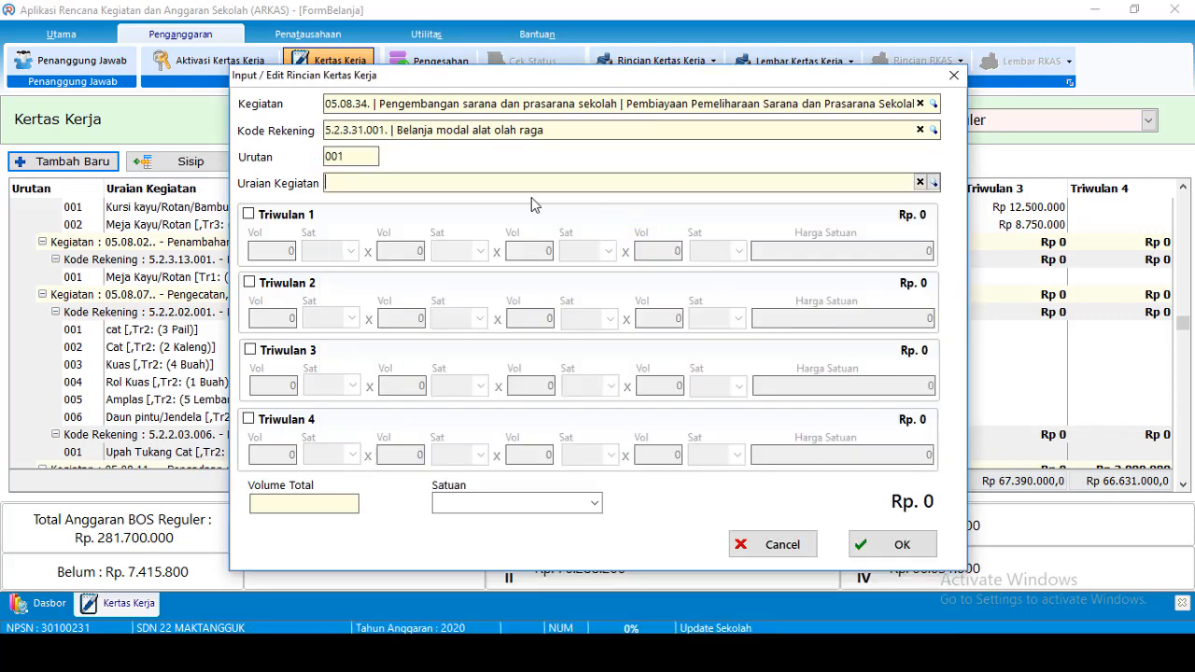
click(603, 191)
text(gaw)
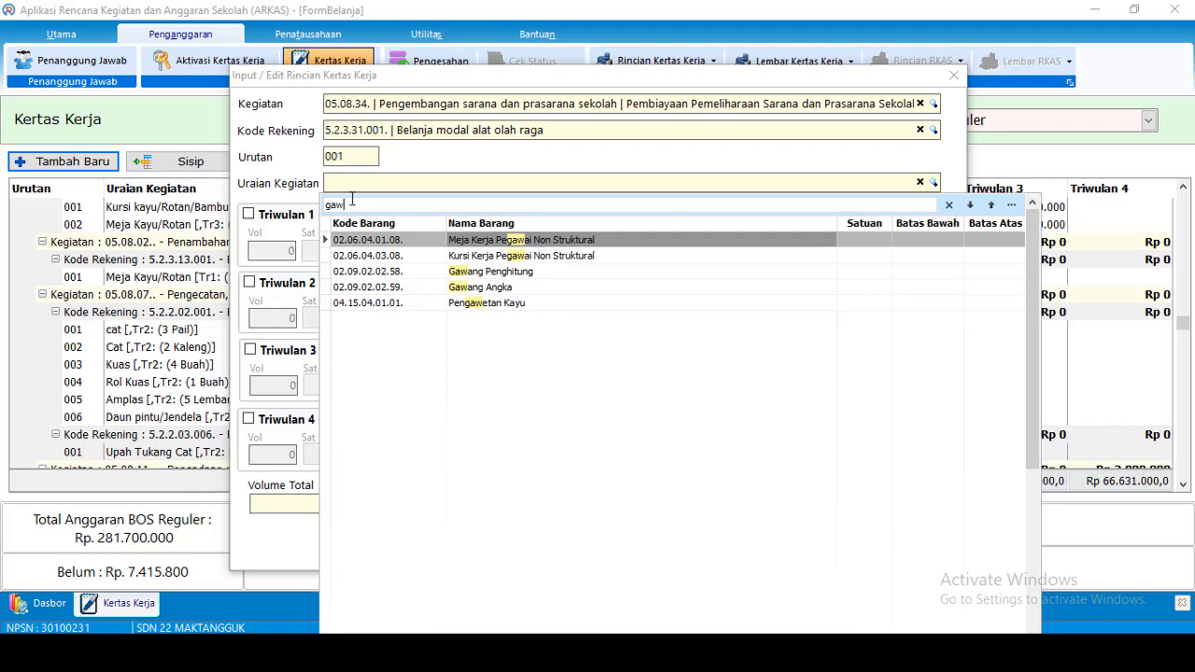
Try goods searches 'futs' and 'bola', then close the goods list without choosing
key(BackSpace)
key(BackSpace)
key(BackSpace)
text(f)
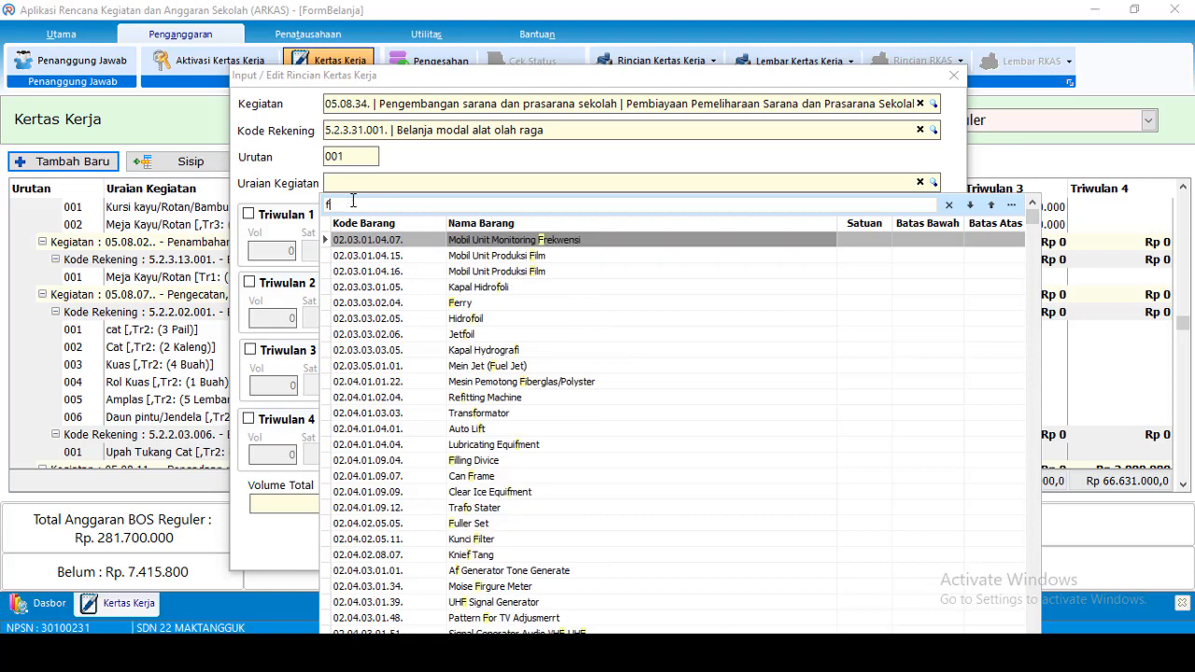
text(uts)
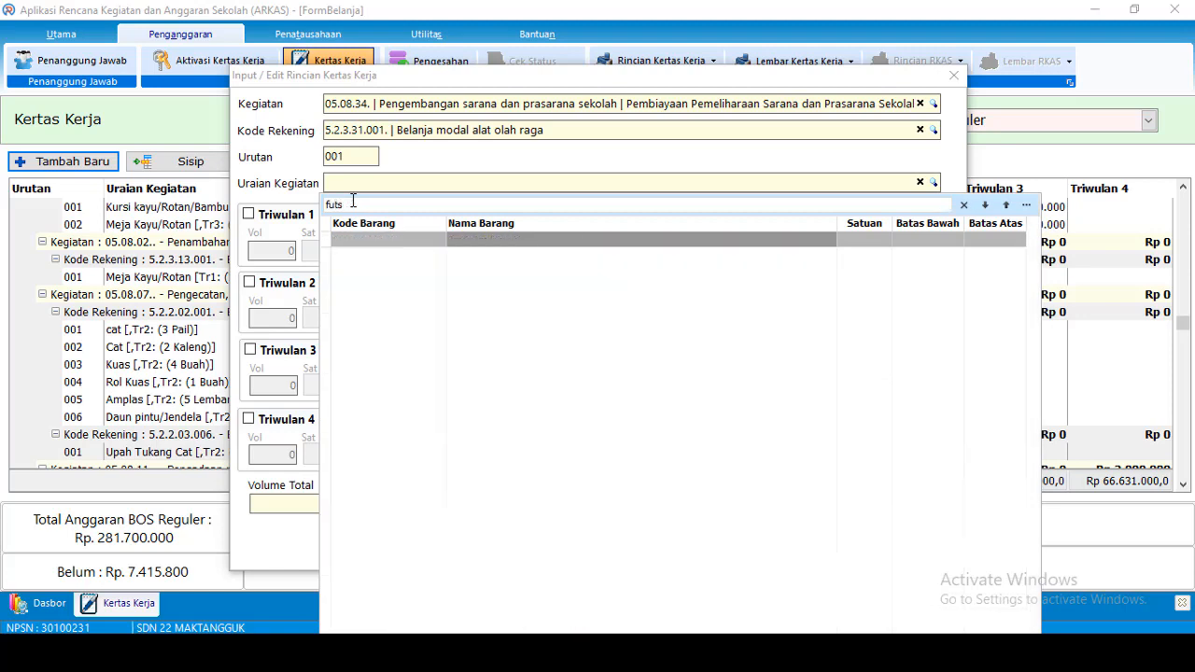
key(BackSpace)
key(BackSpace)
key(BackSpace)
key(BackSpace)
text(bol)
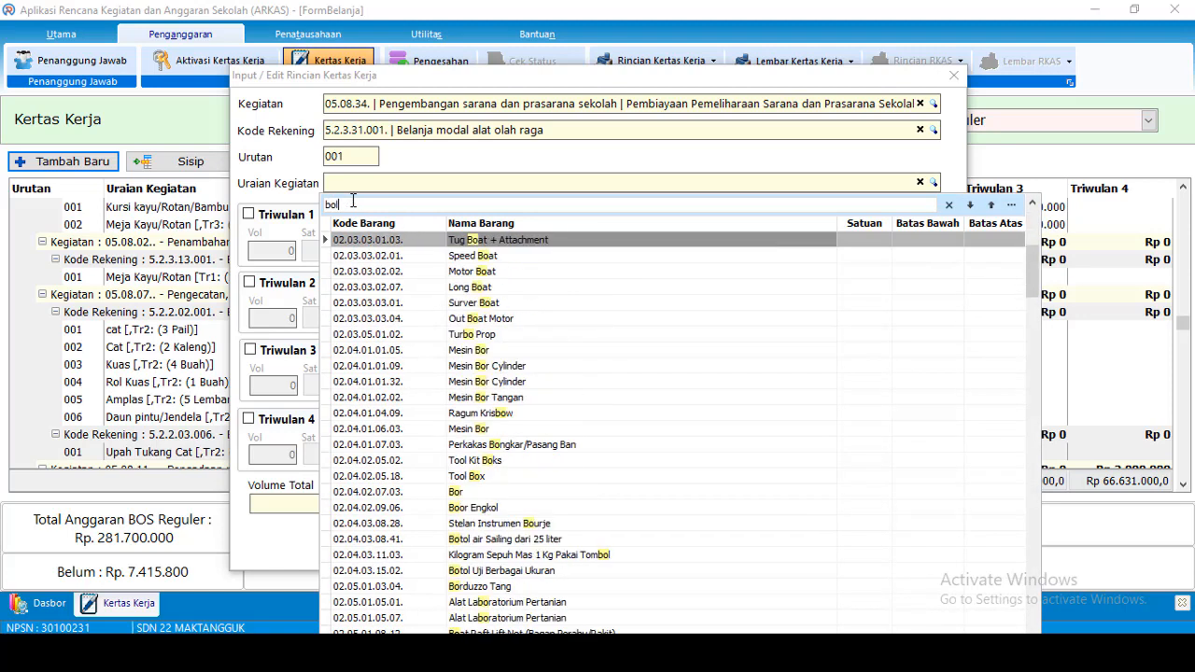
text(a)
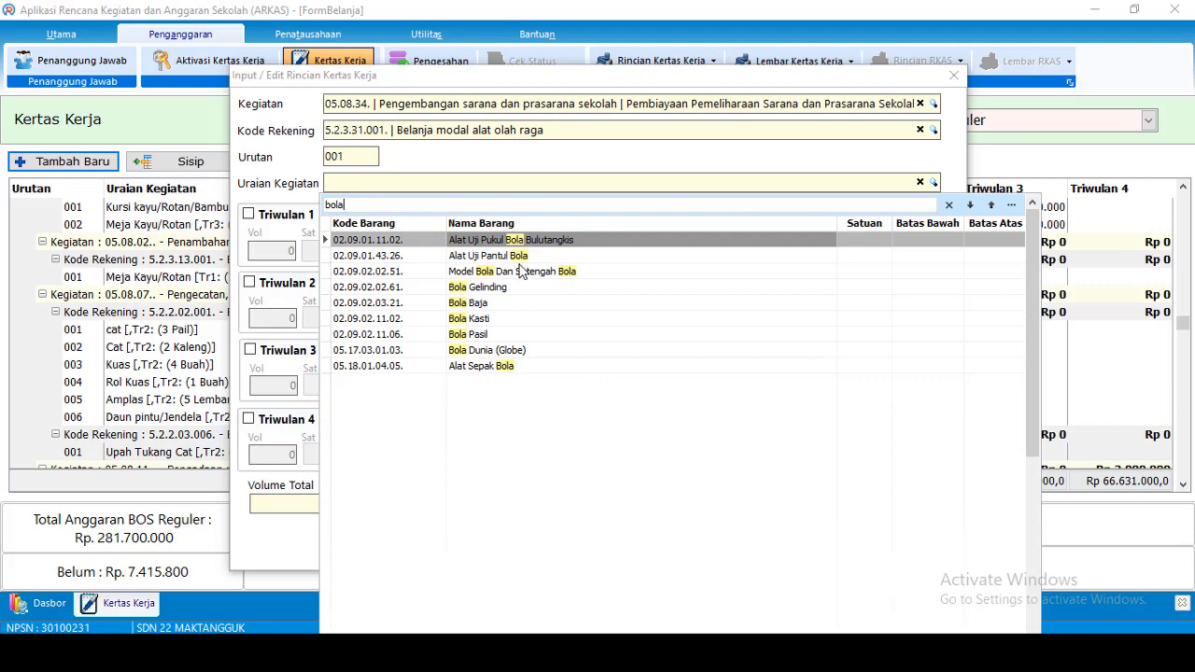
key(BackSpace)
key(BackSpace)
key(BackSpace)
key(BackSpace)
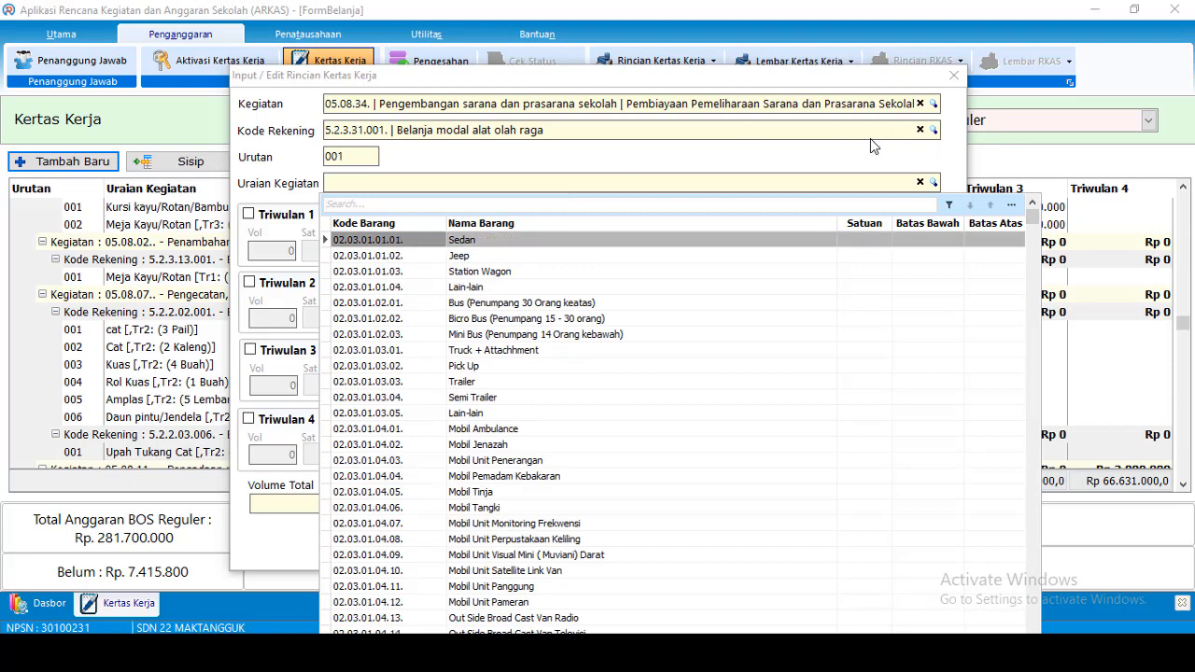
click(959, 140)
Pick the Belanja Bahan Habis Pakai account and type the description 'Pengadaan Gawang Futsal'
click(934, 130)
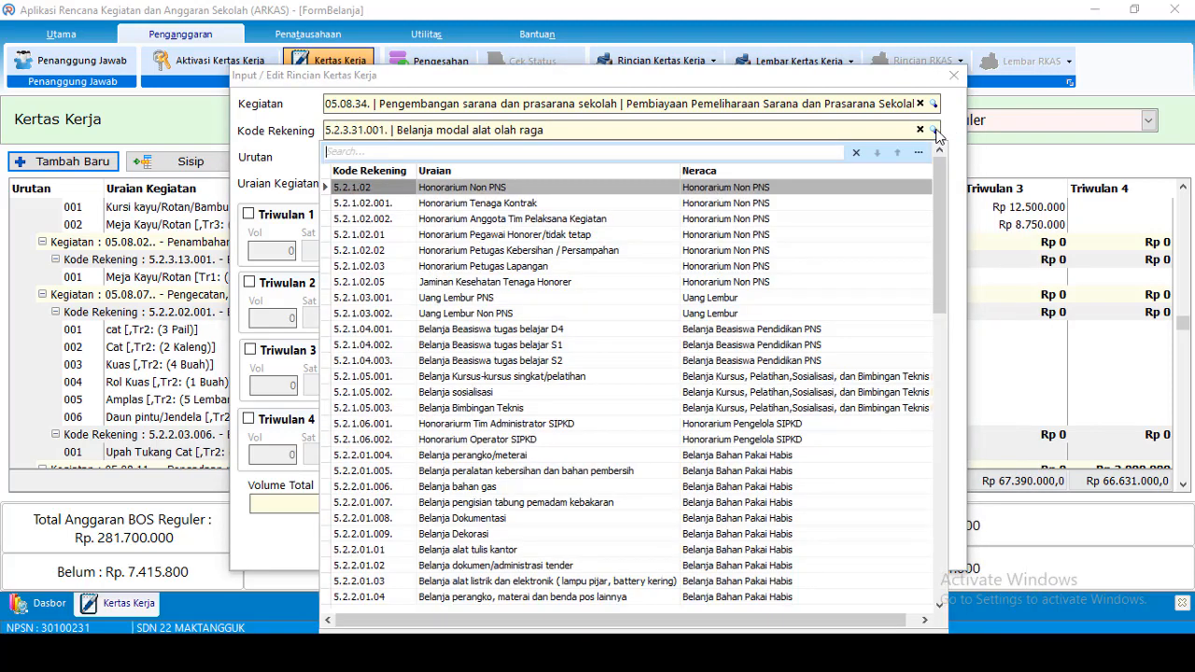
text(habis)
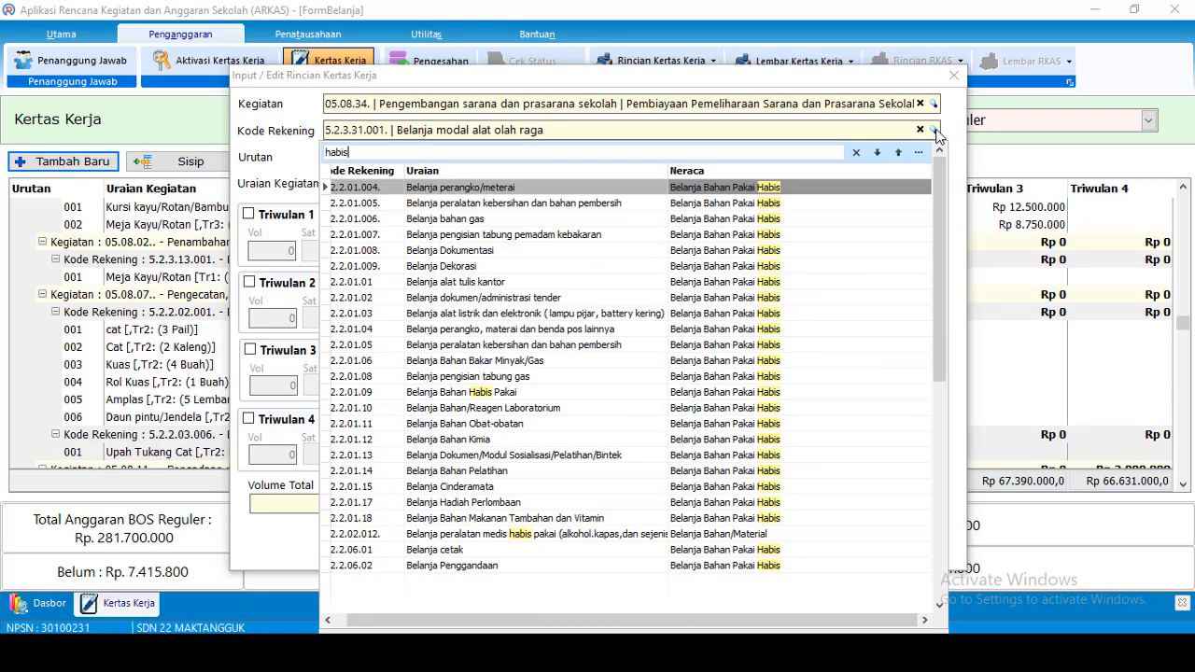
click(523, 392)
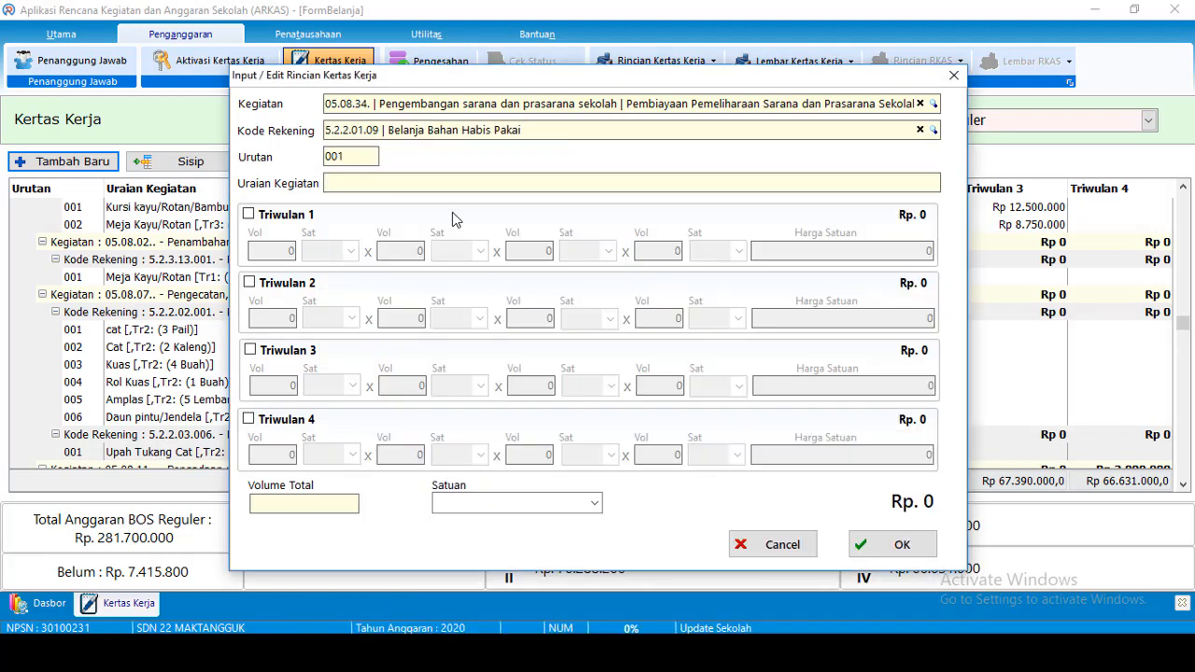
text(Pengadaan Gawang)
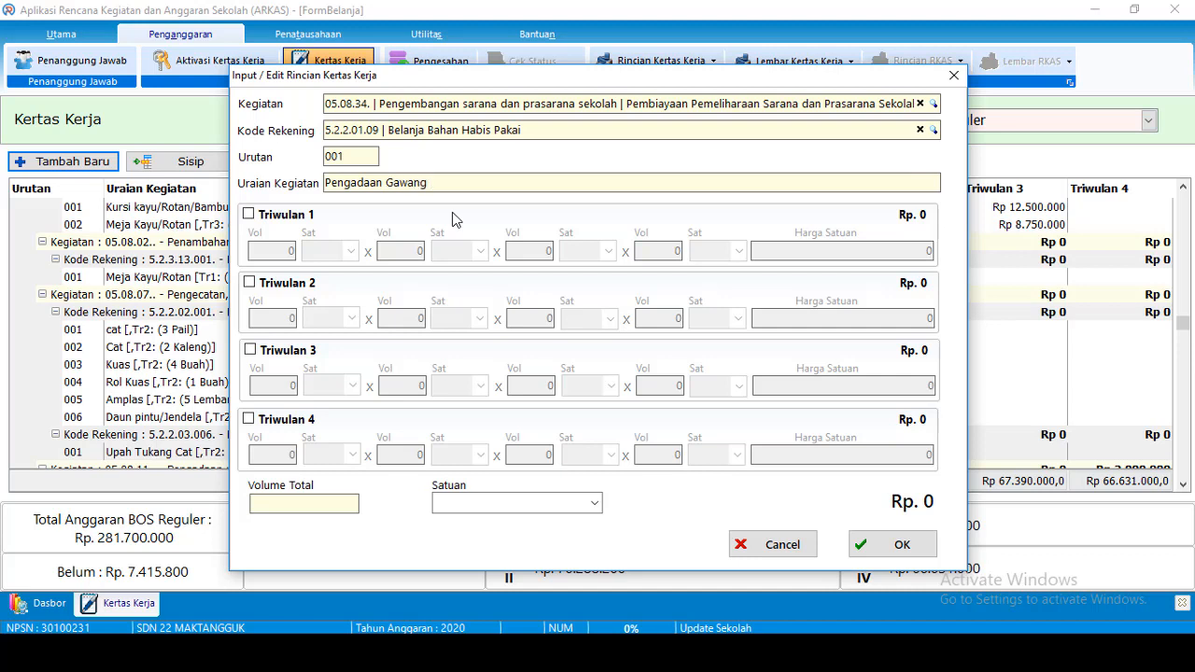
text( Futsal)
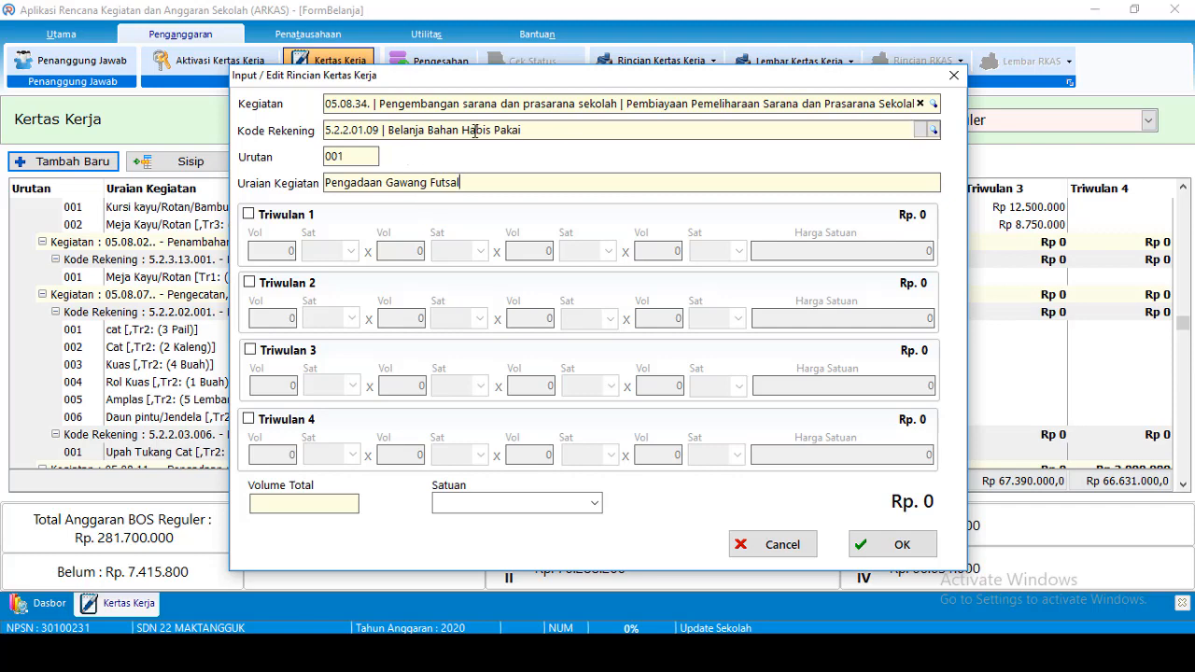
Change the account back to 5.2.3.31.001 Belanja modal alat olah raga
click(933, 130)
text(olahr)
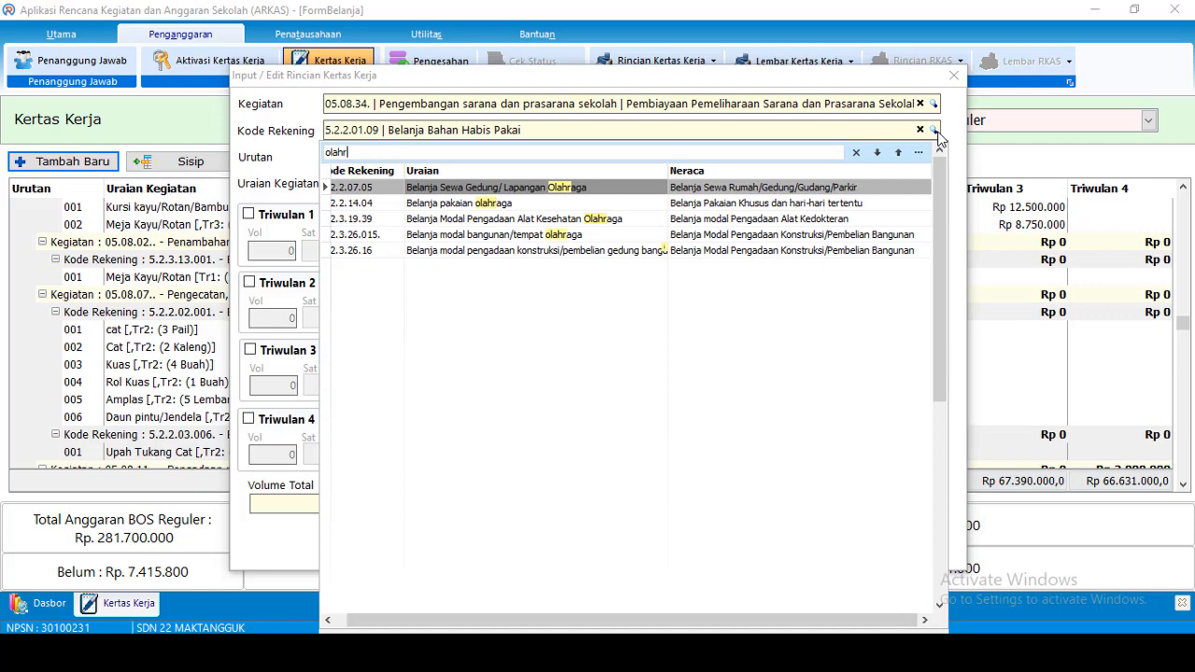
key(BackSpace)
text(ra)
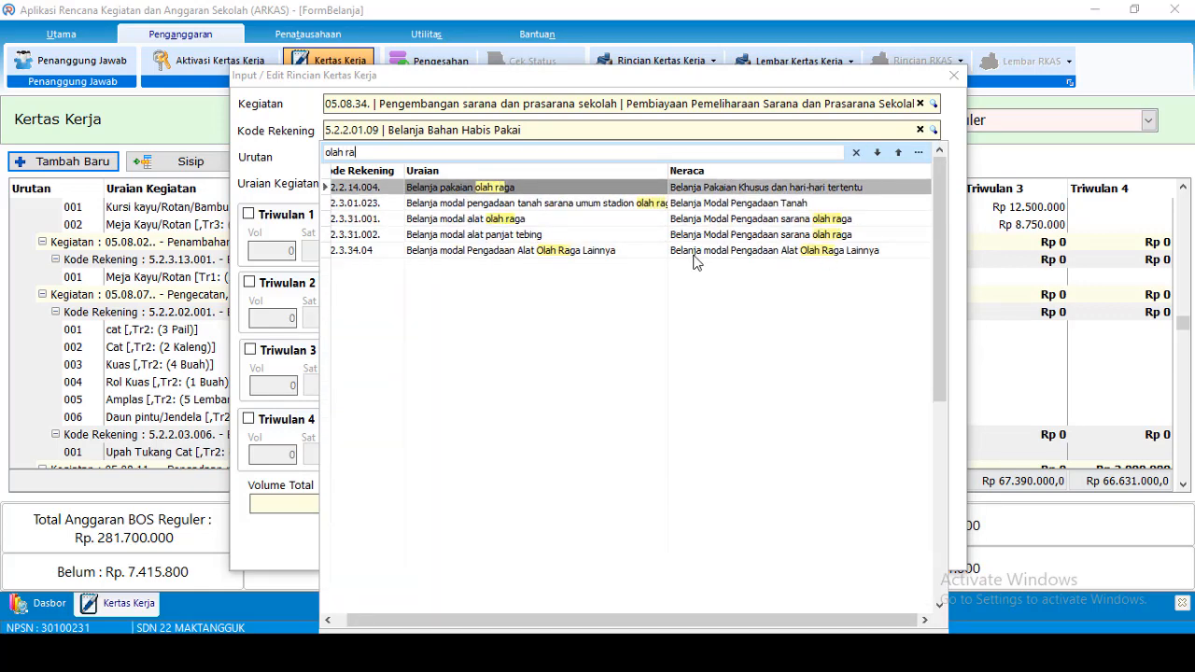
double_click(509, 222)
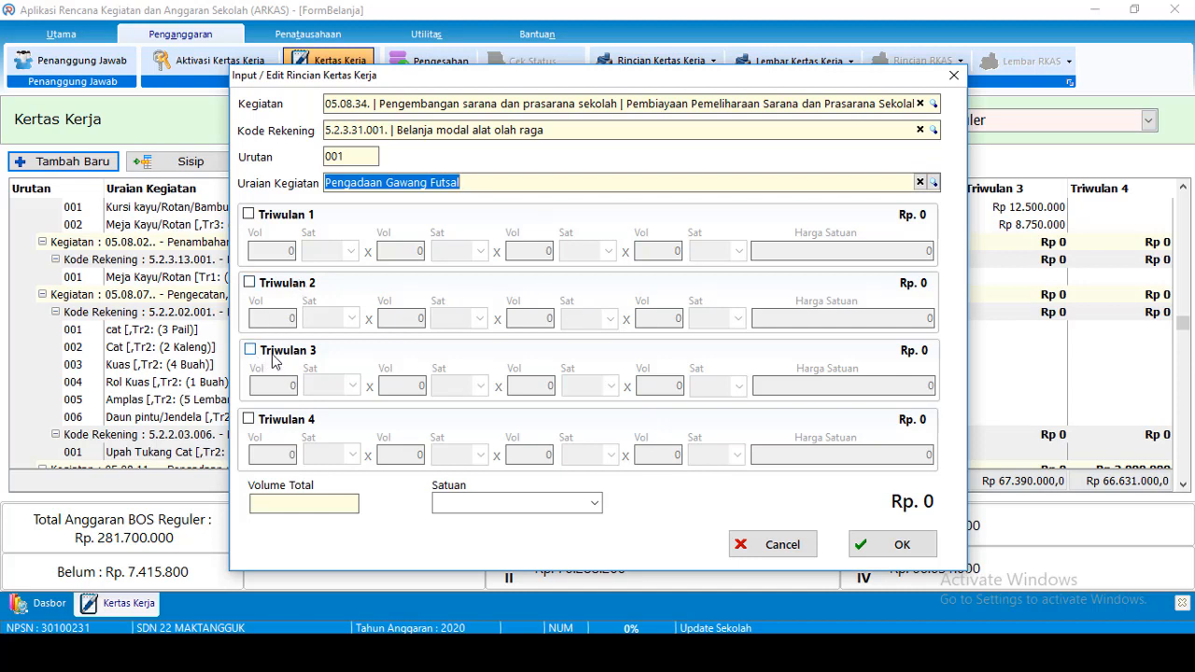
Budget 1 Set in quarter 4 at 4550000 with overall unit Set, and save
click(266, 420)
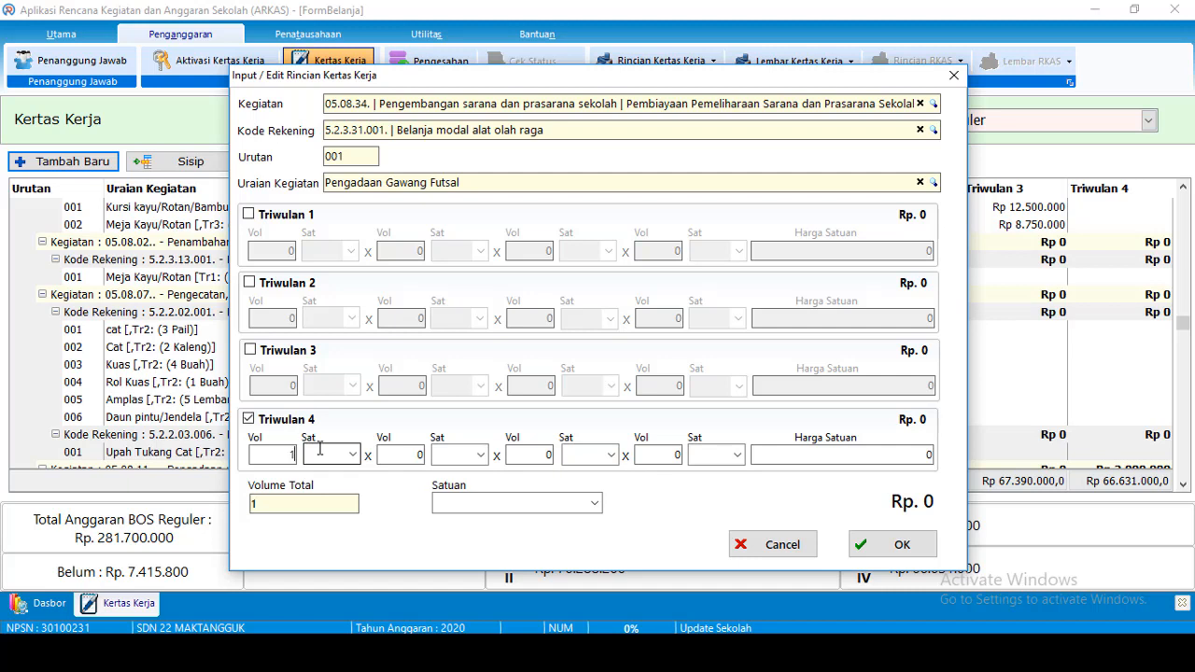
click(335, 456)
text(S)
text(4550)
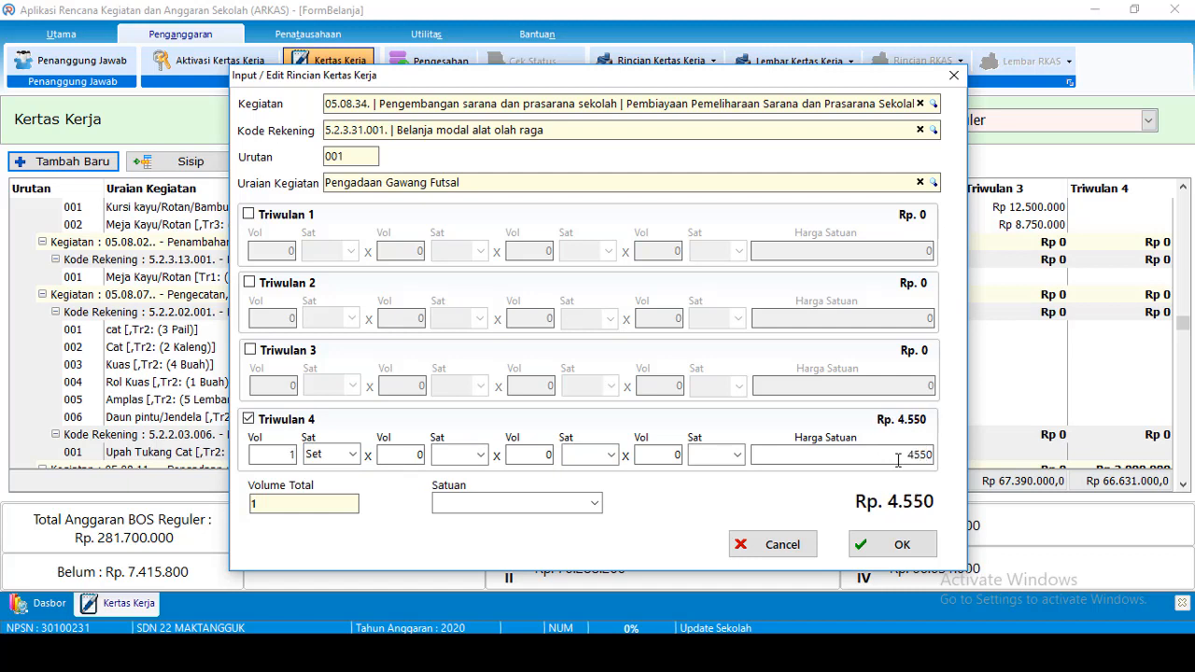
text(000)
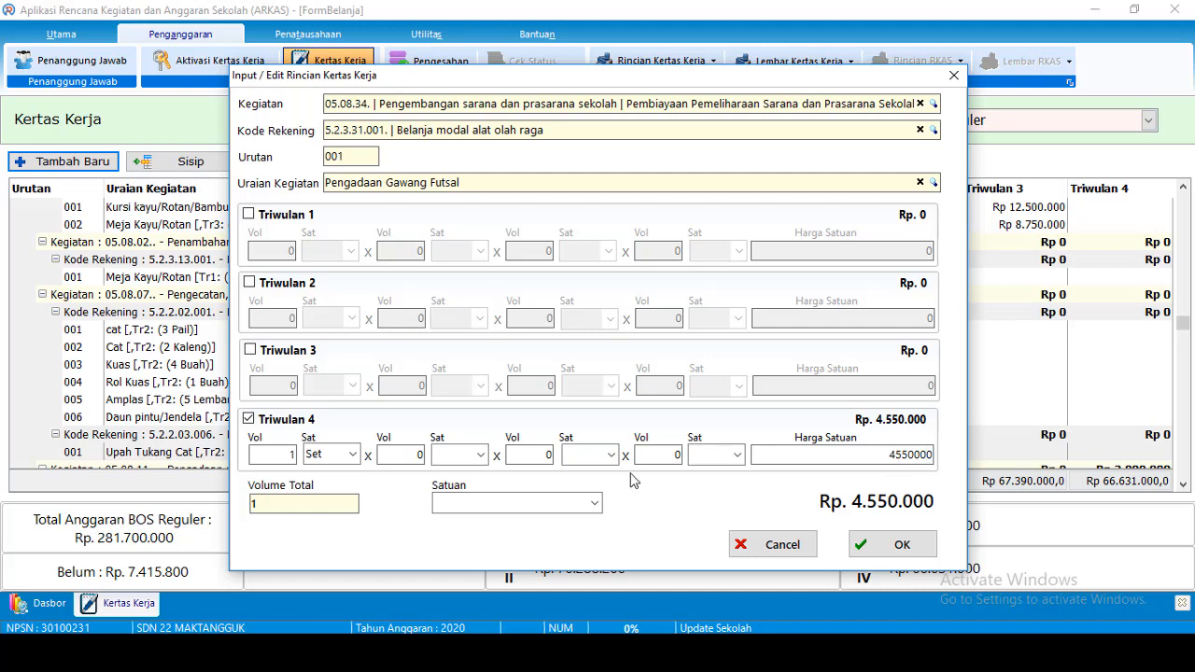
click(536, 509)
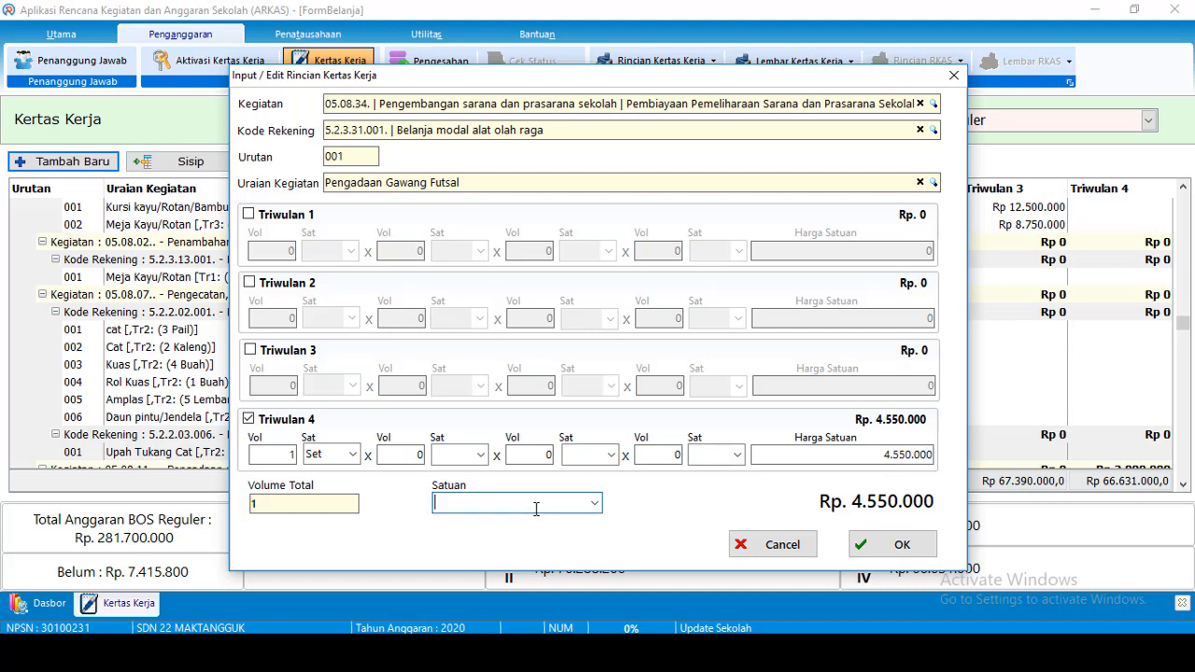
click(858, 549)
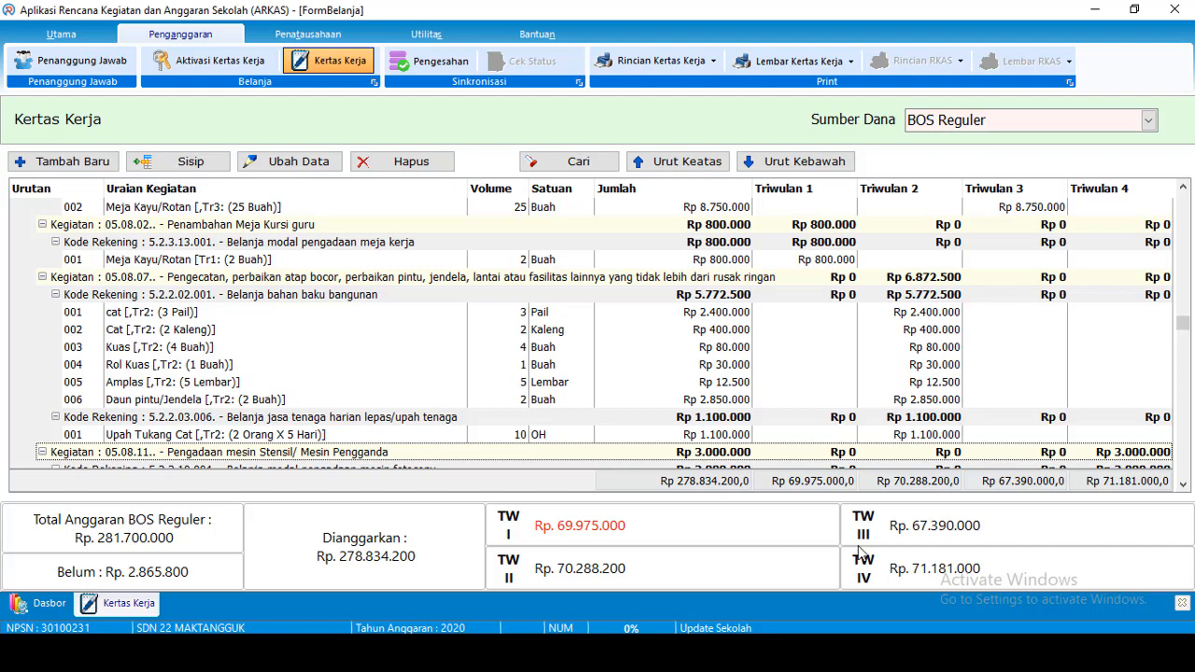
drag(1185, 324, 1183, 333)
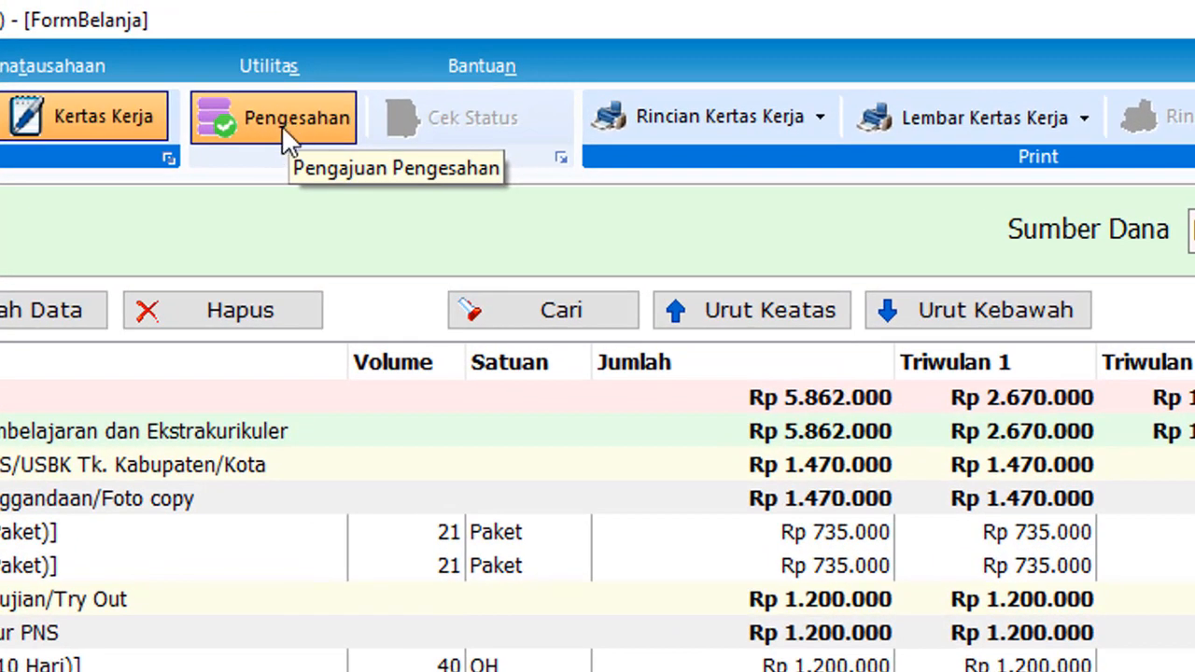
Open the Pengesahan sync window and choose BOS Reguler as the funding source
click(281, 125)
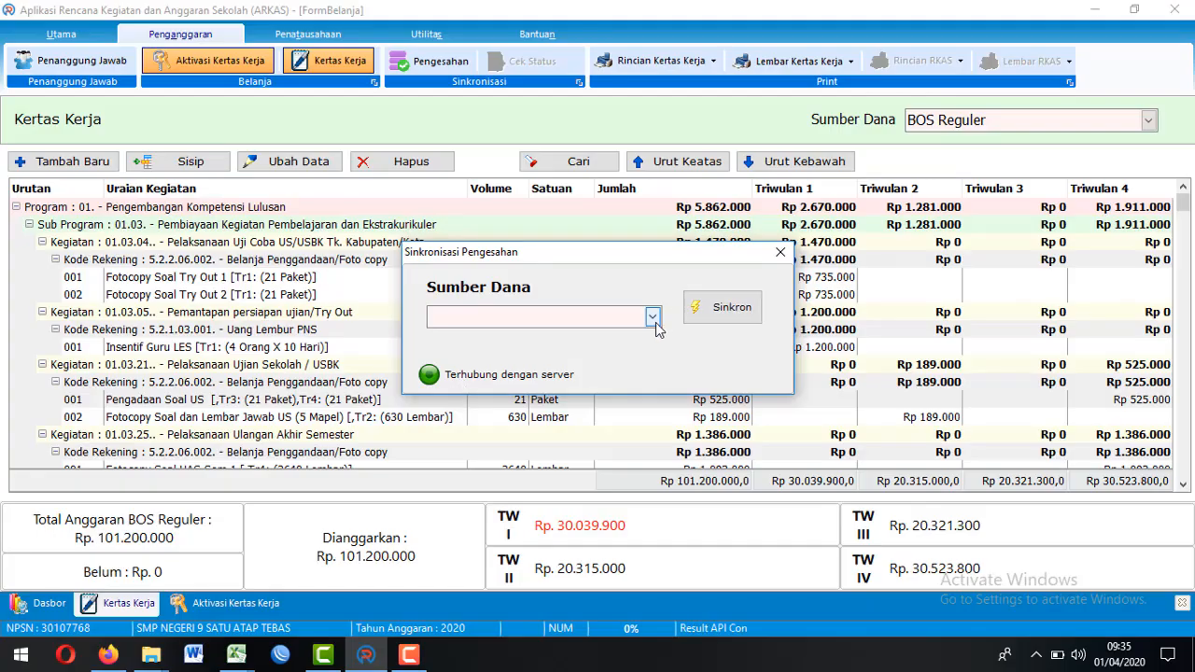
click(653, 317)
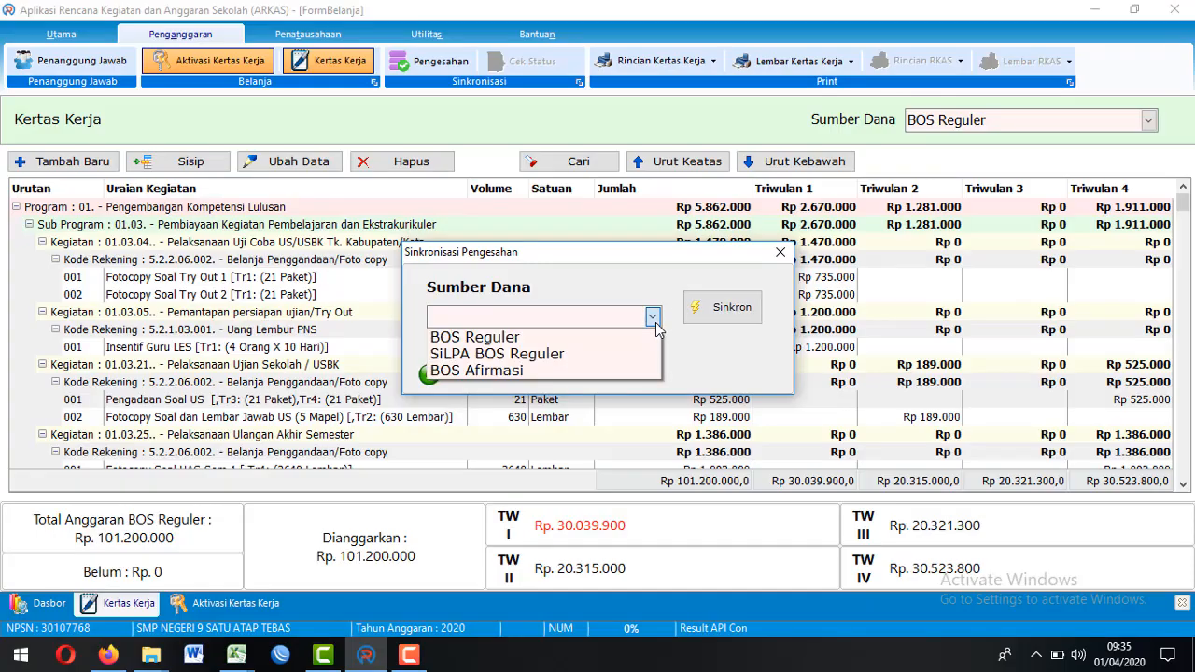
click(474, 338)
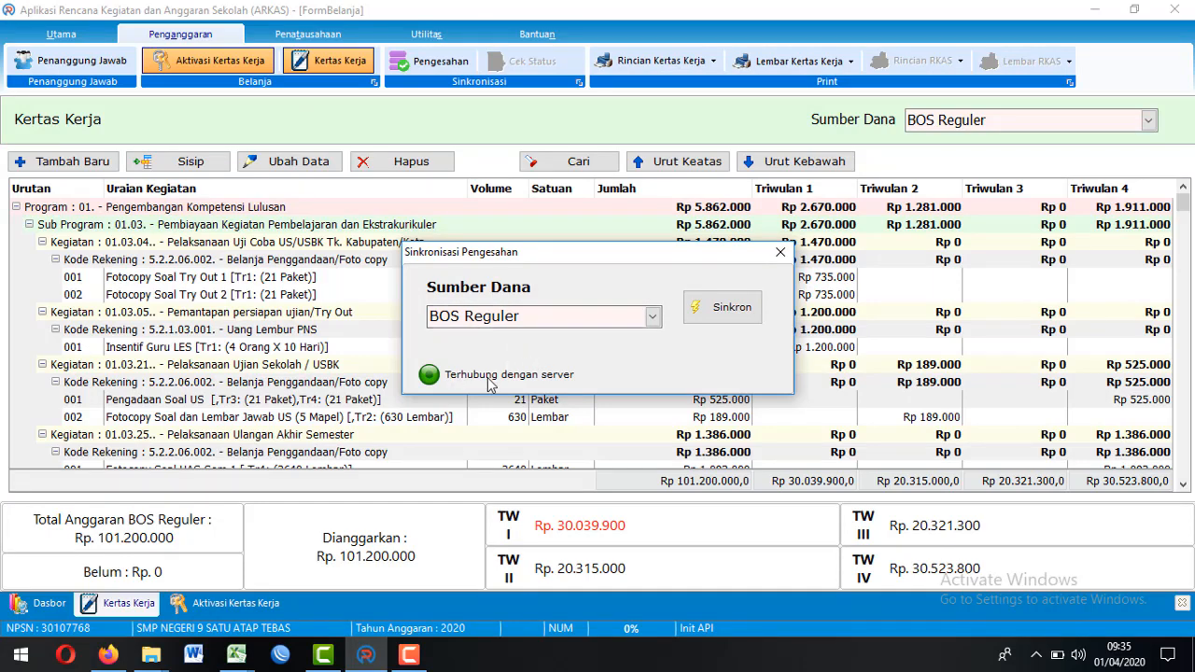
Start the Sinkron submission and scroll through the Persetujuan conditions
click(708, 315)
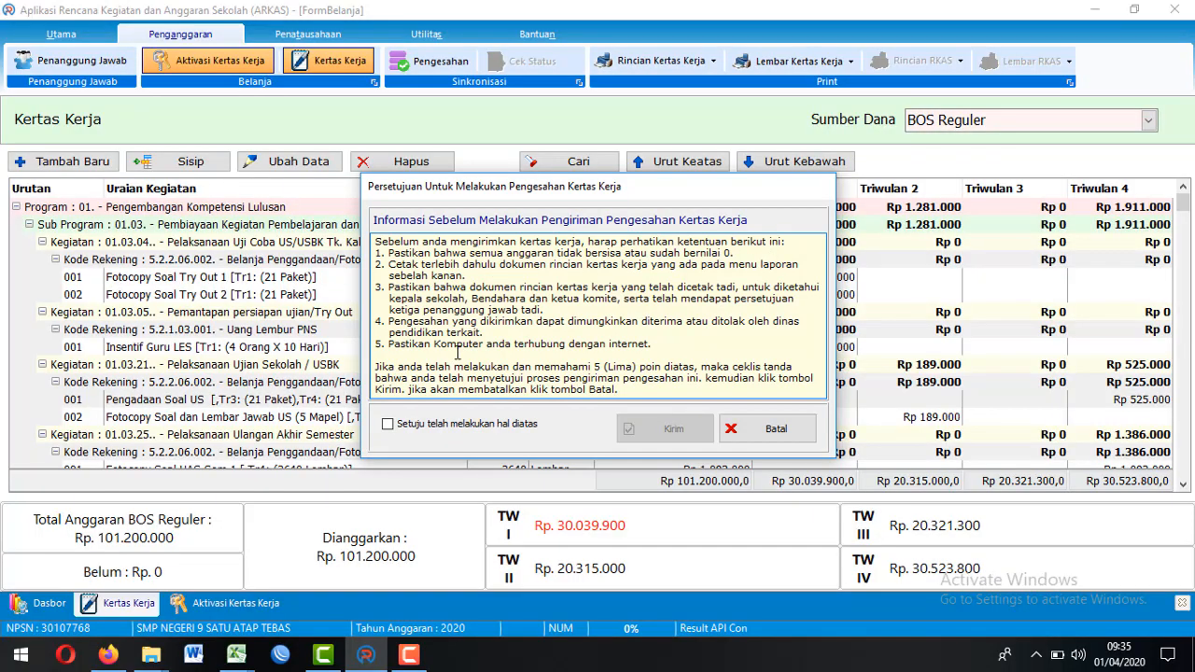
scroll(587, 344, down, 1)
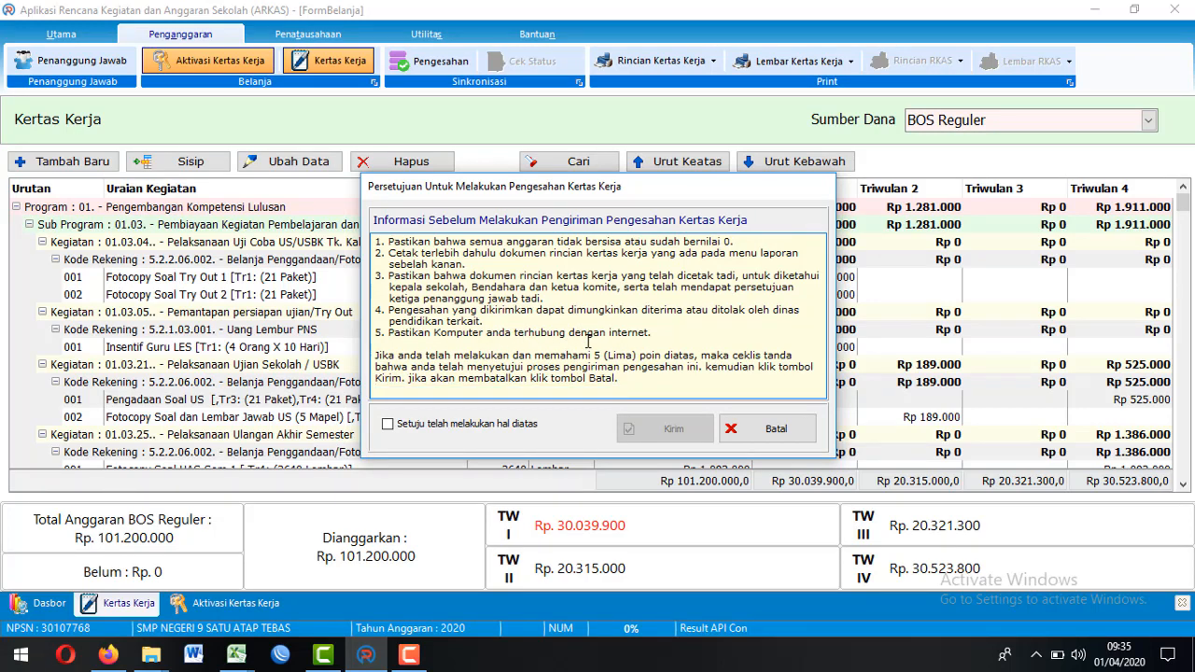